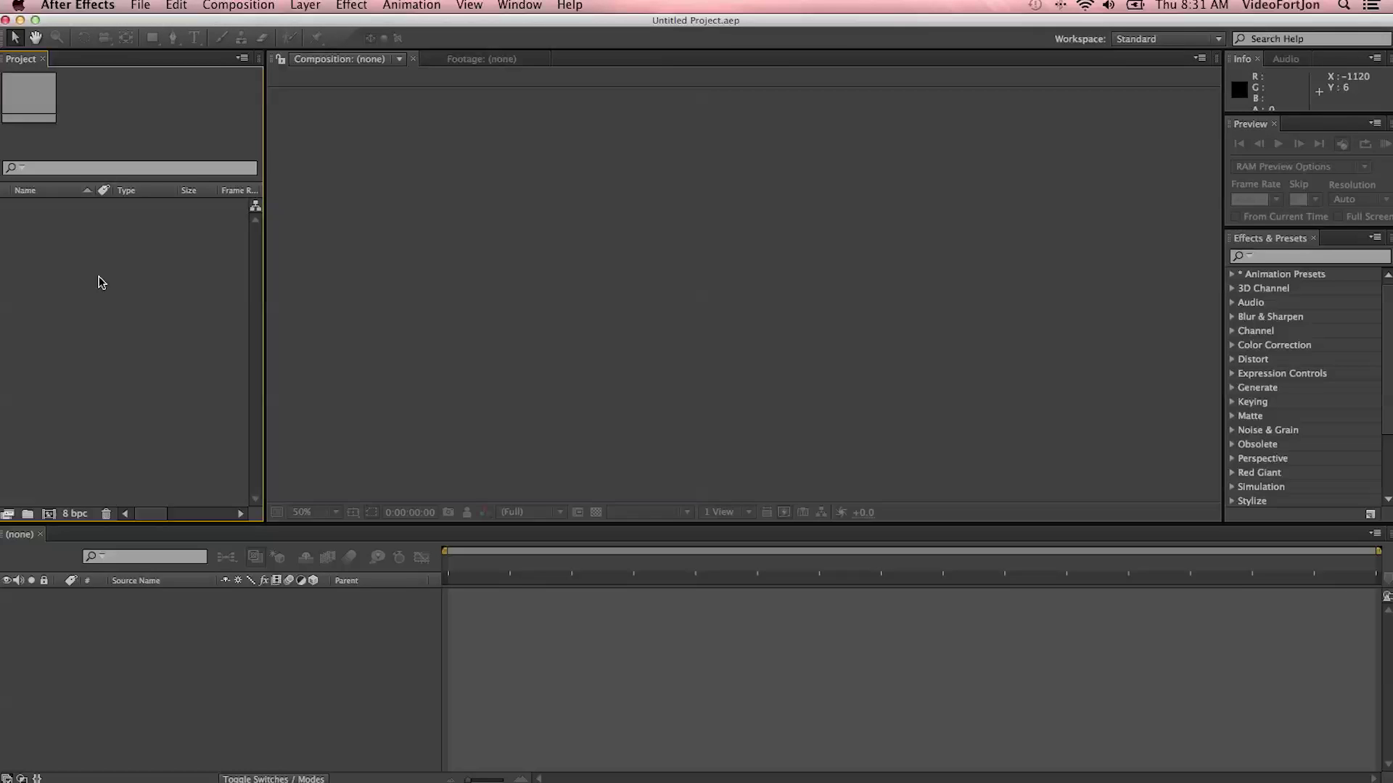
Step: Open the Import File dialog and browse to Desktop > VFBasics > 04_TutAssets
click(141, 6)
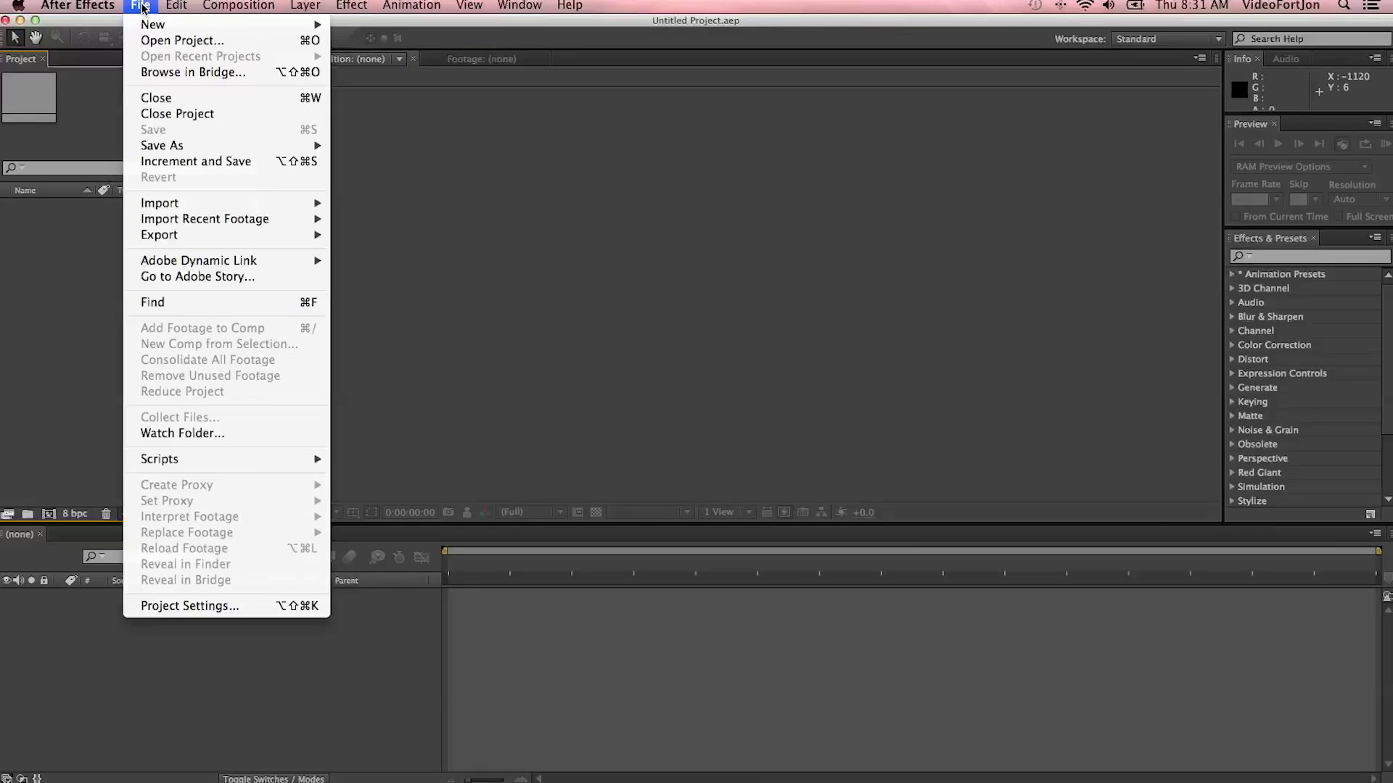
mouse_move(188, 204)
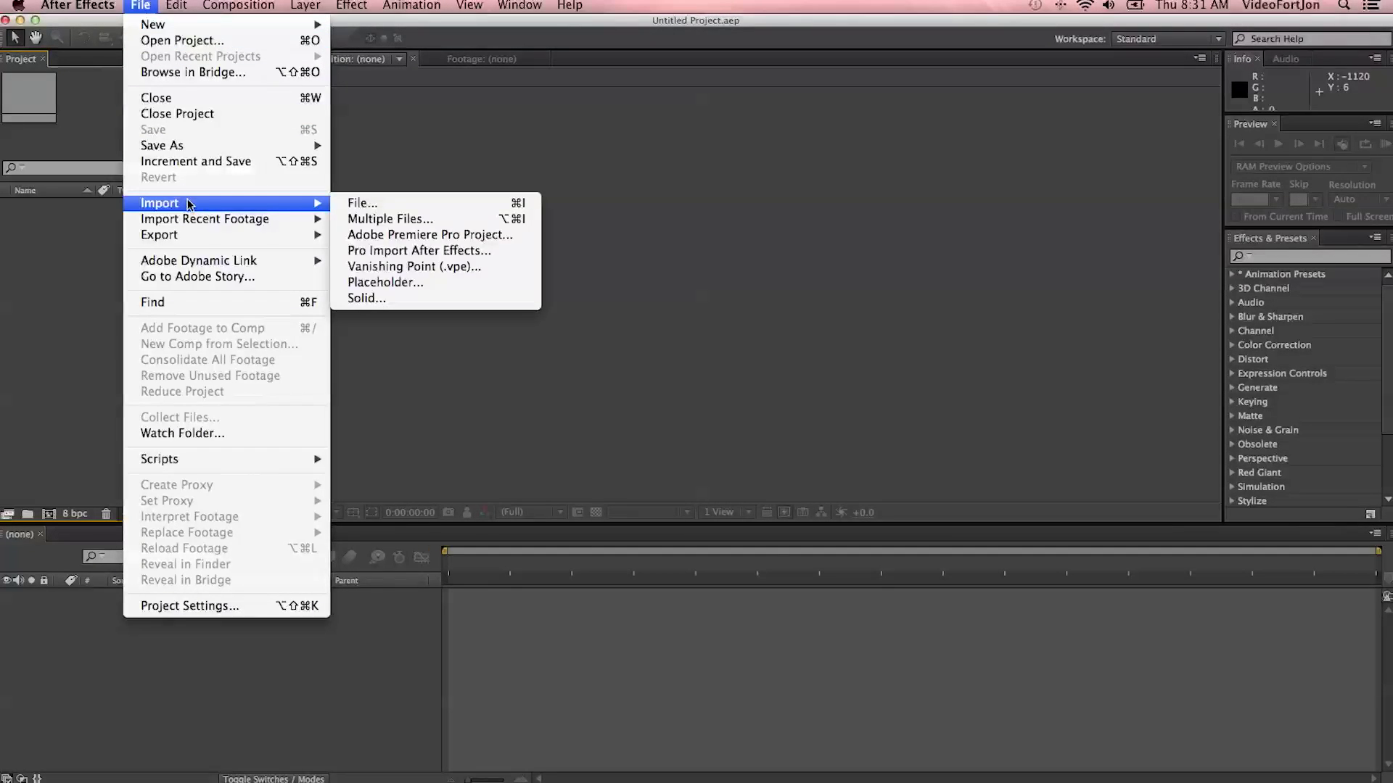
click(382, 204)
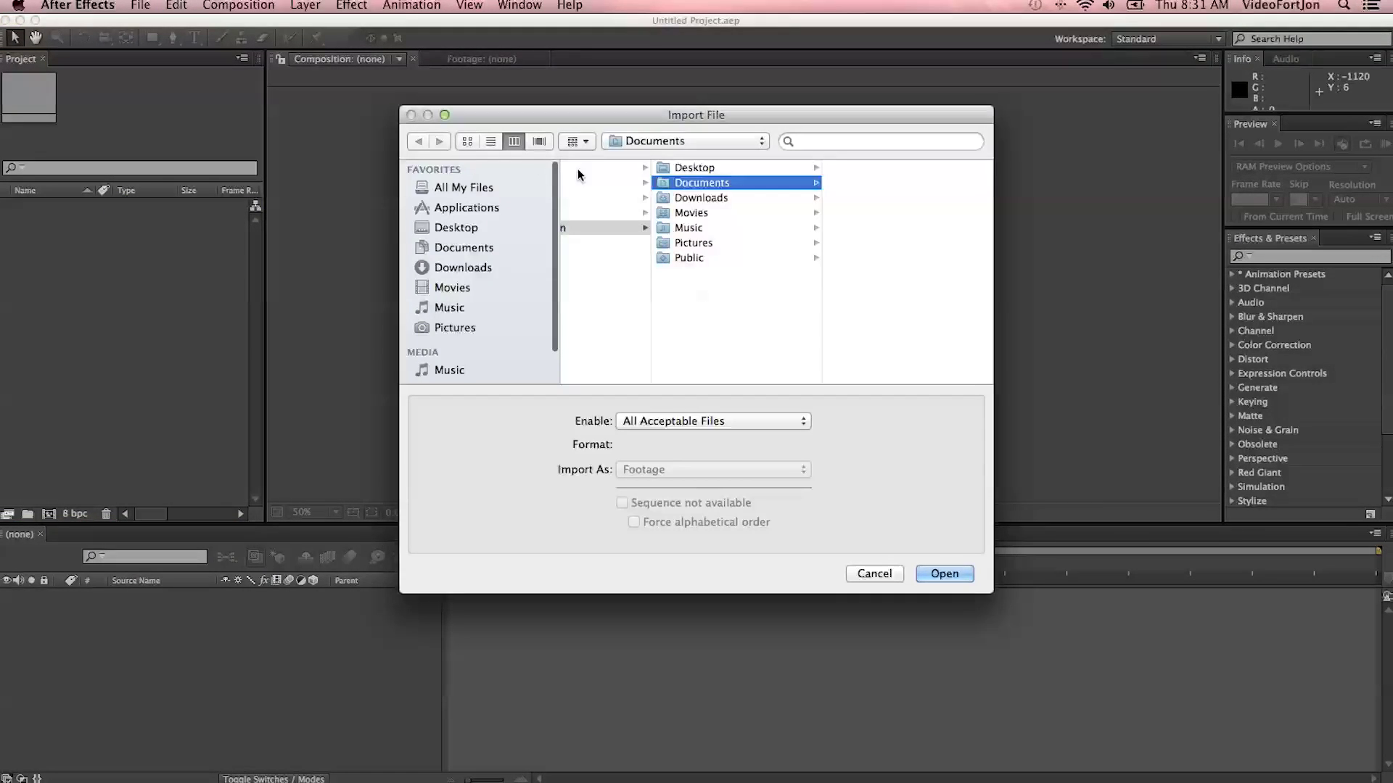
click(453, 228)
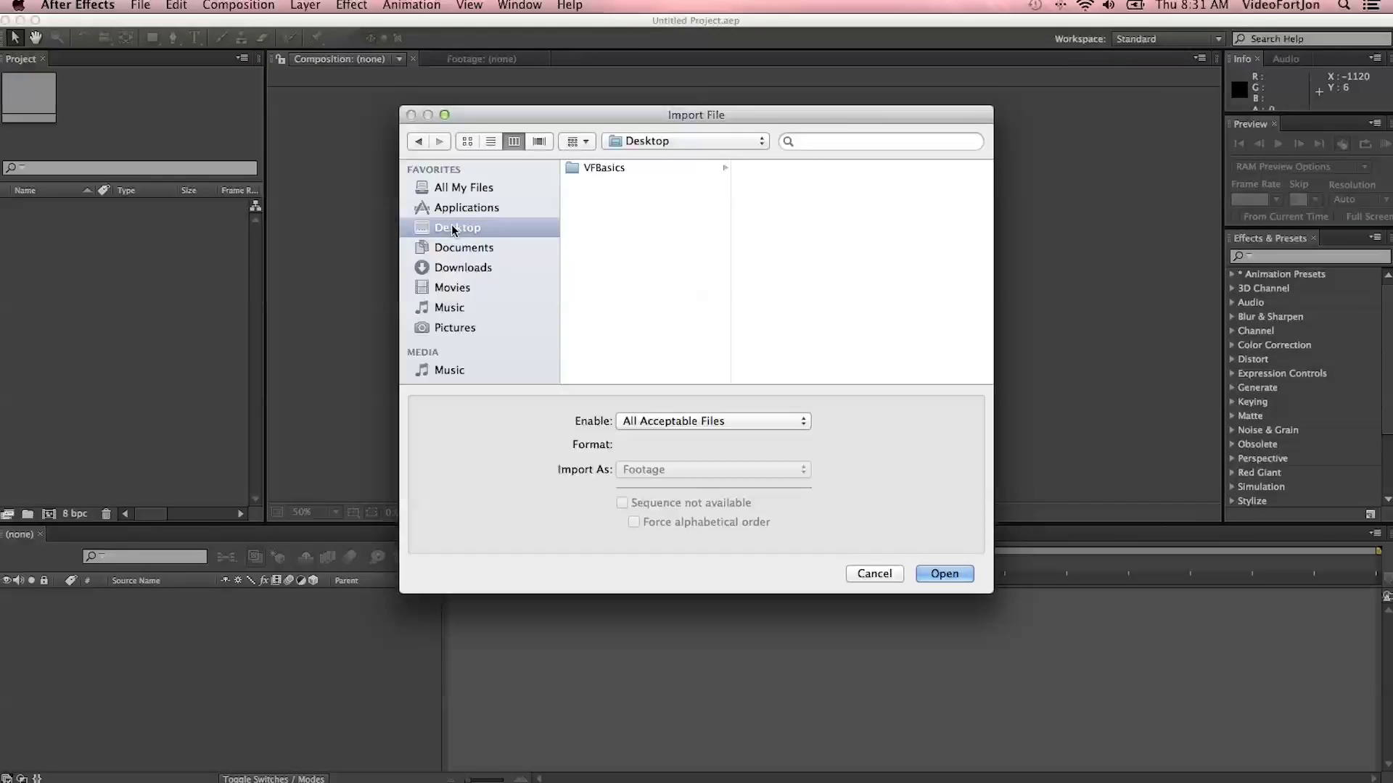
click(604, 168)
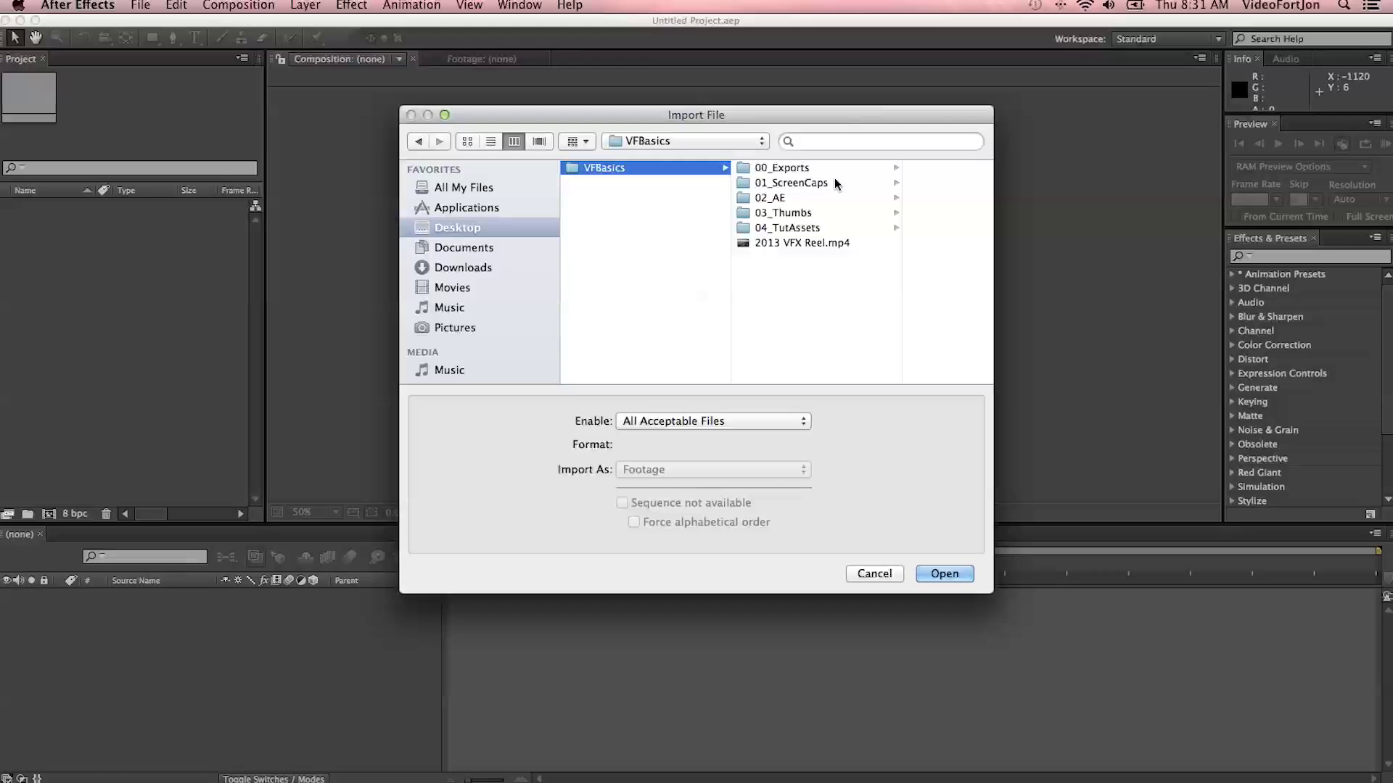
click(788, 229)
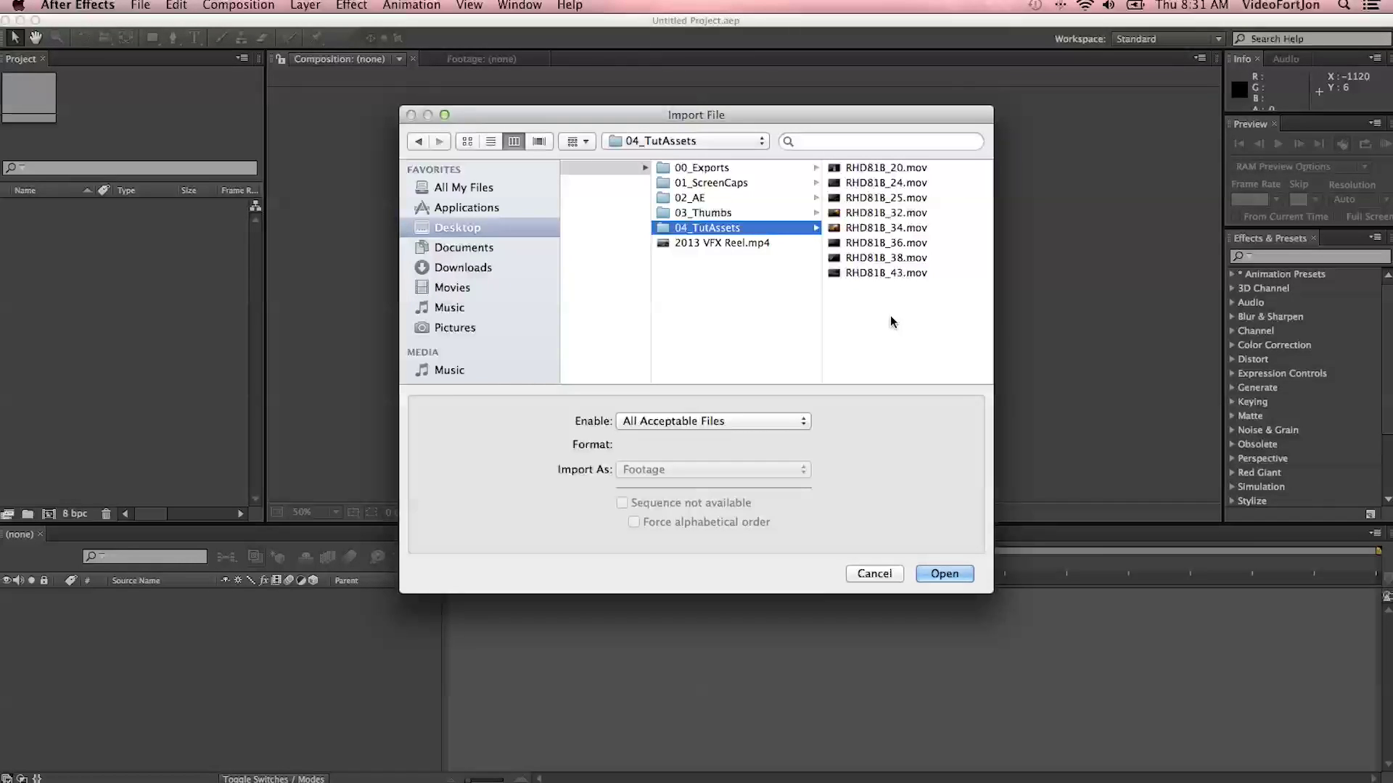
scroll(716, 298, left, 5)
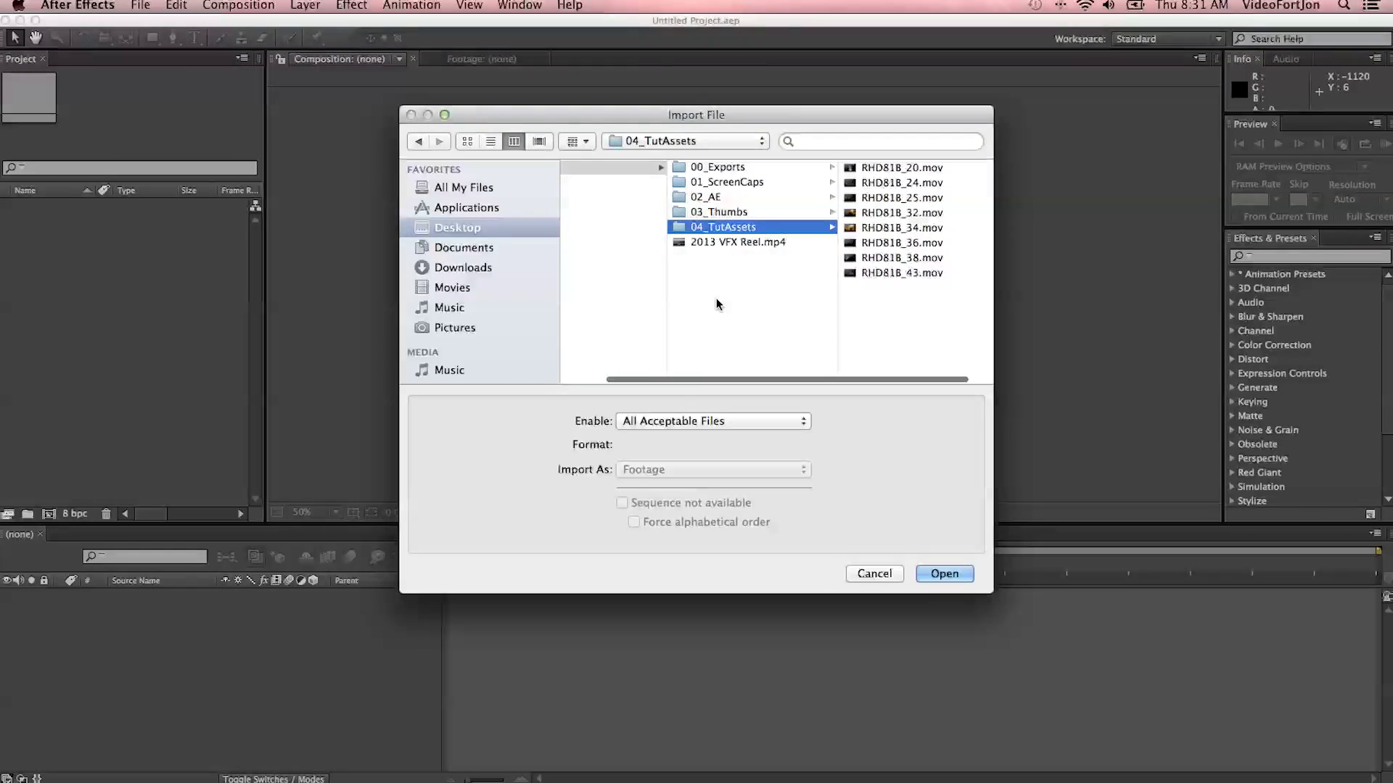
scroll(866, 230, right, 2)
scroll(866, 231, right, 3)
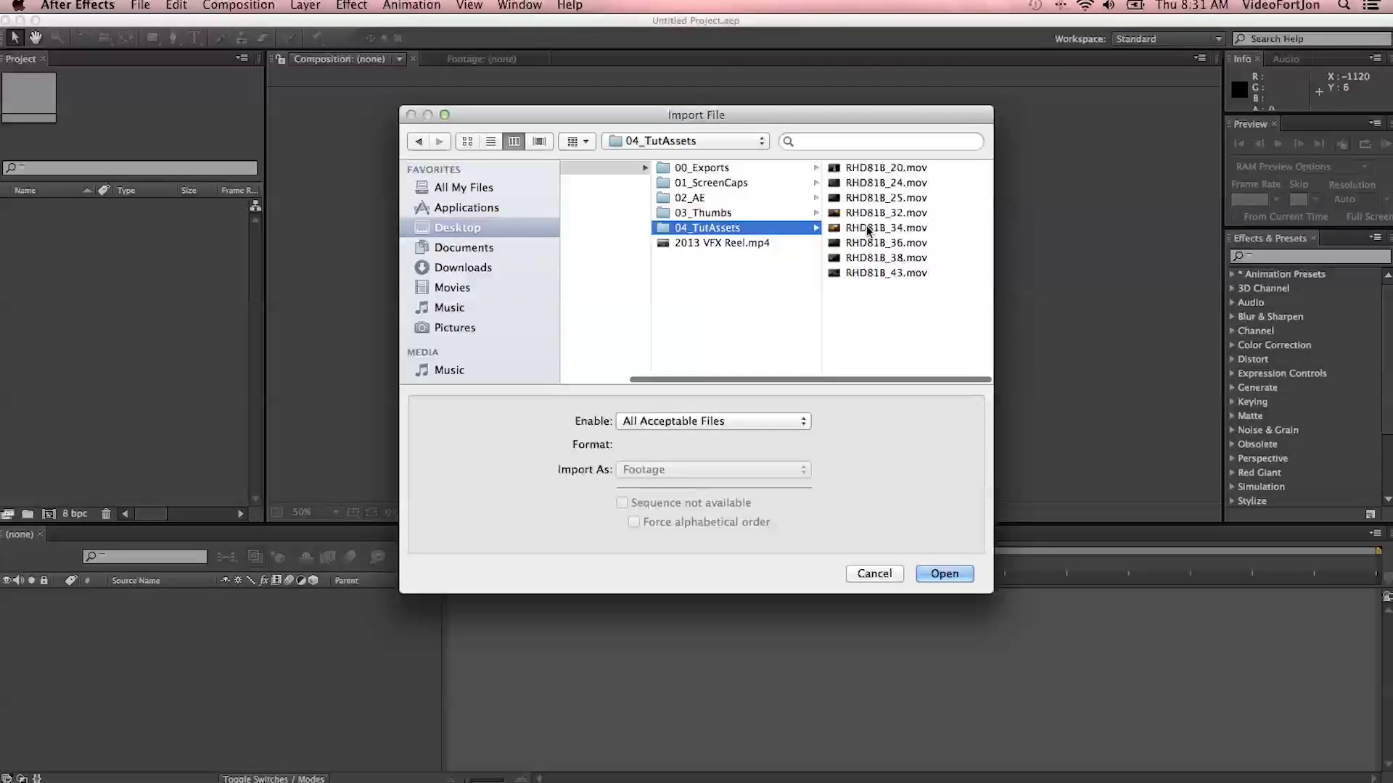
Step: Cmd-click RHD81B_20, _25, _36 and _43 to build a selection, then clear it
click(860, 165)
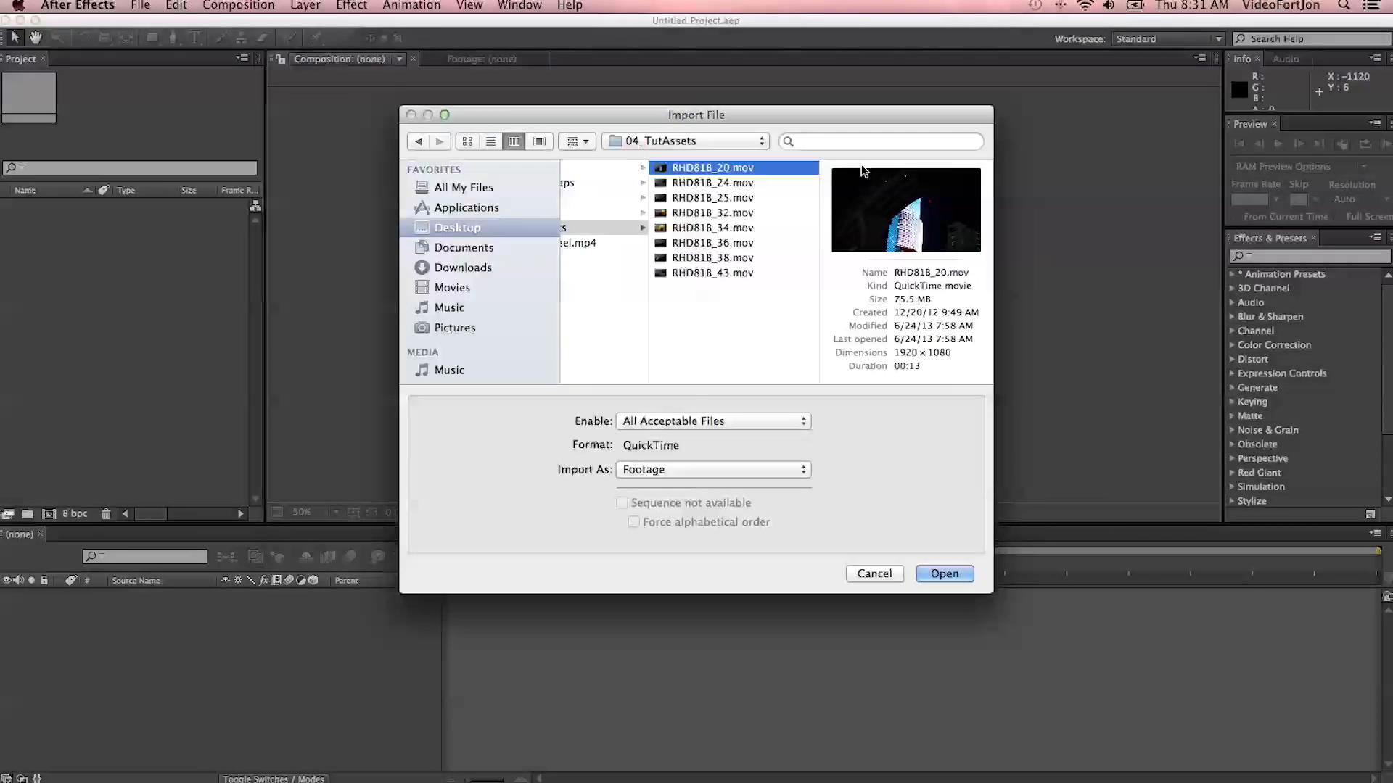
super+click(711, 198)
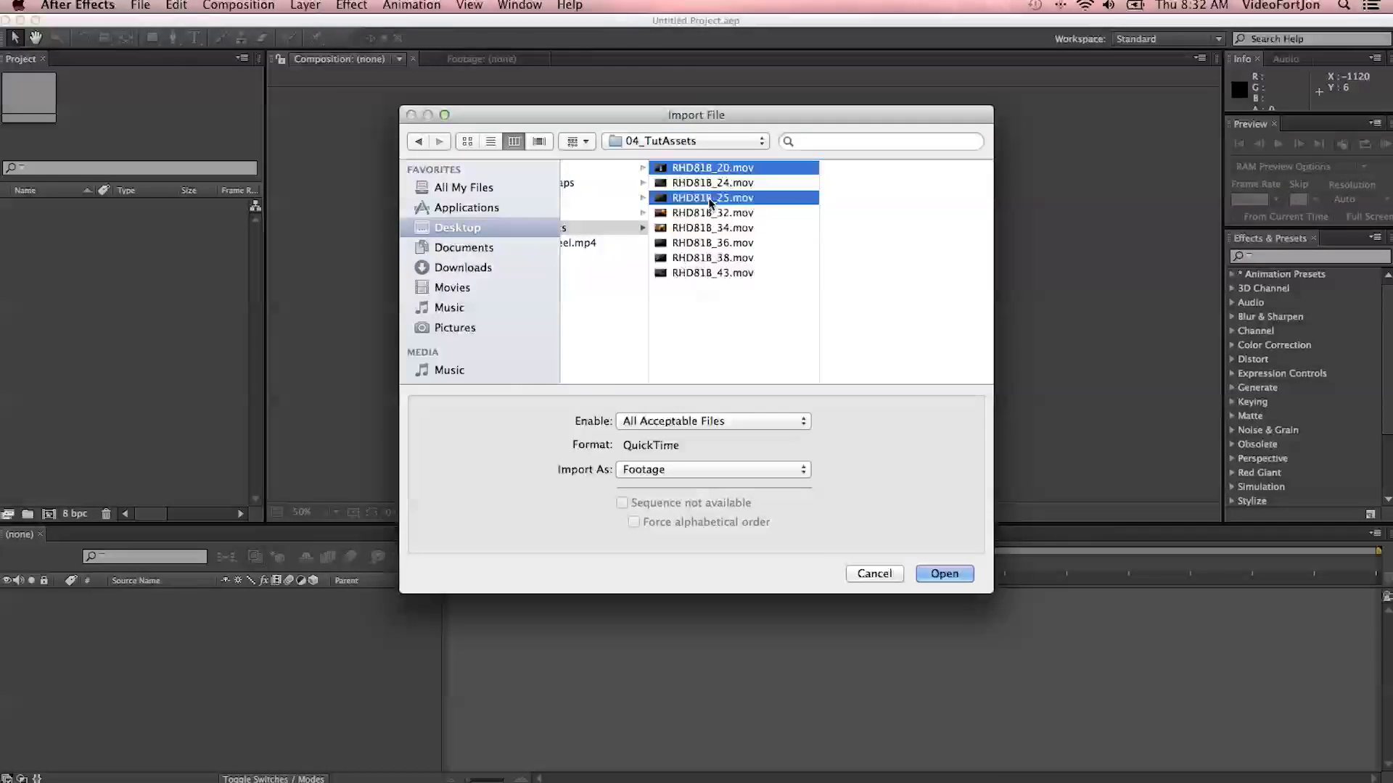
super+click(720, 244)
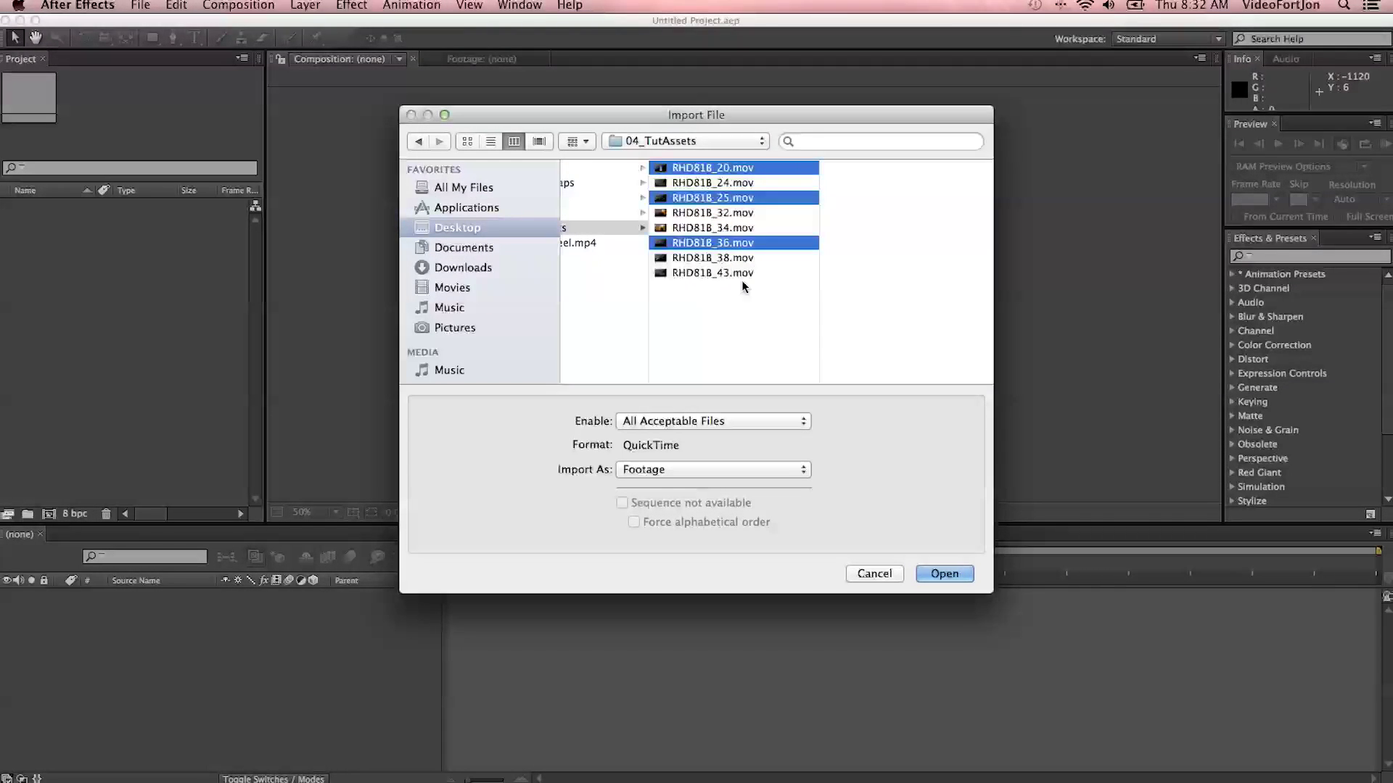
super+click(711, 274)
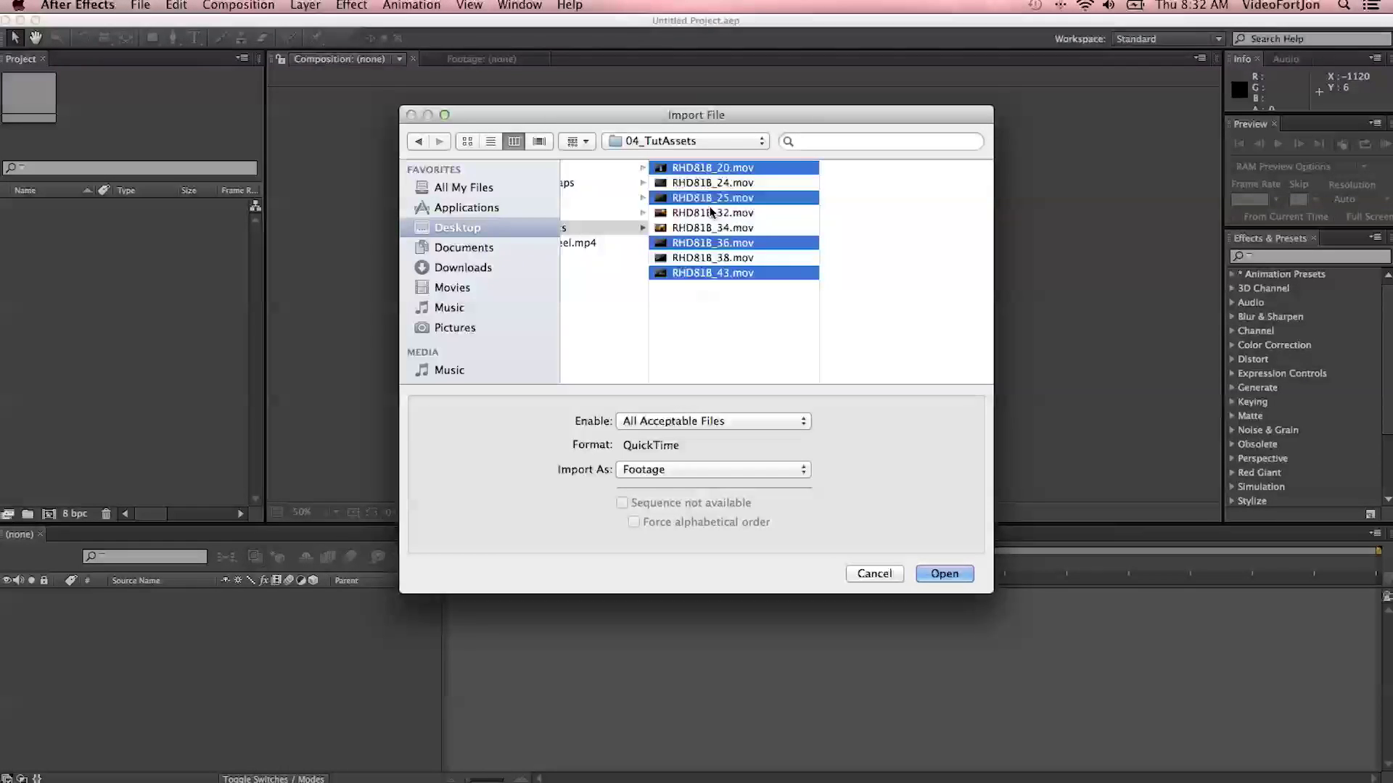
click(757, 312)
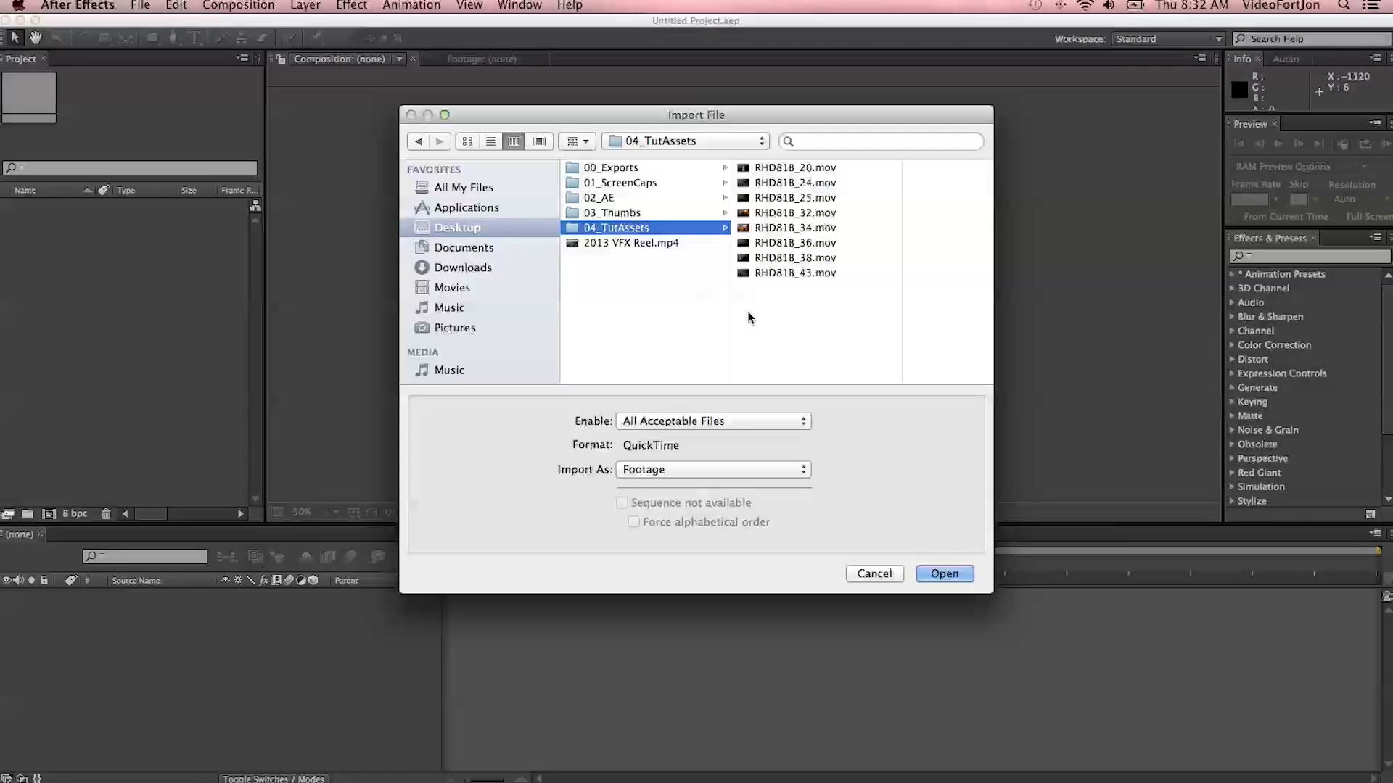
Step: Shift-select the range RHD81B_20 to RHD81B_43, adjust its end, then deselect clips individually
click(777, 172)
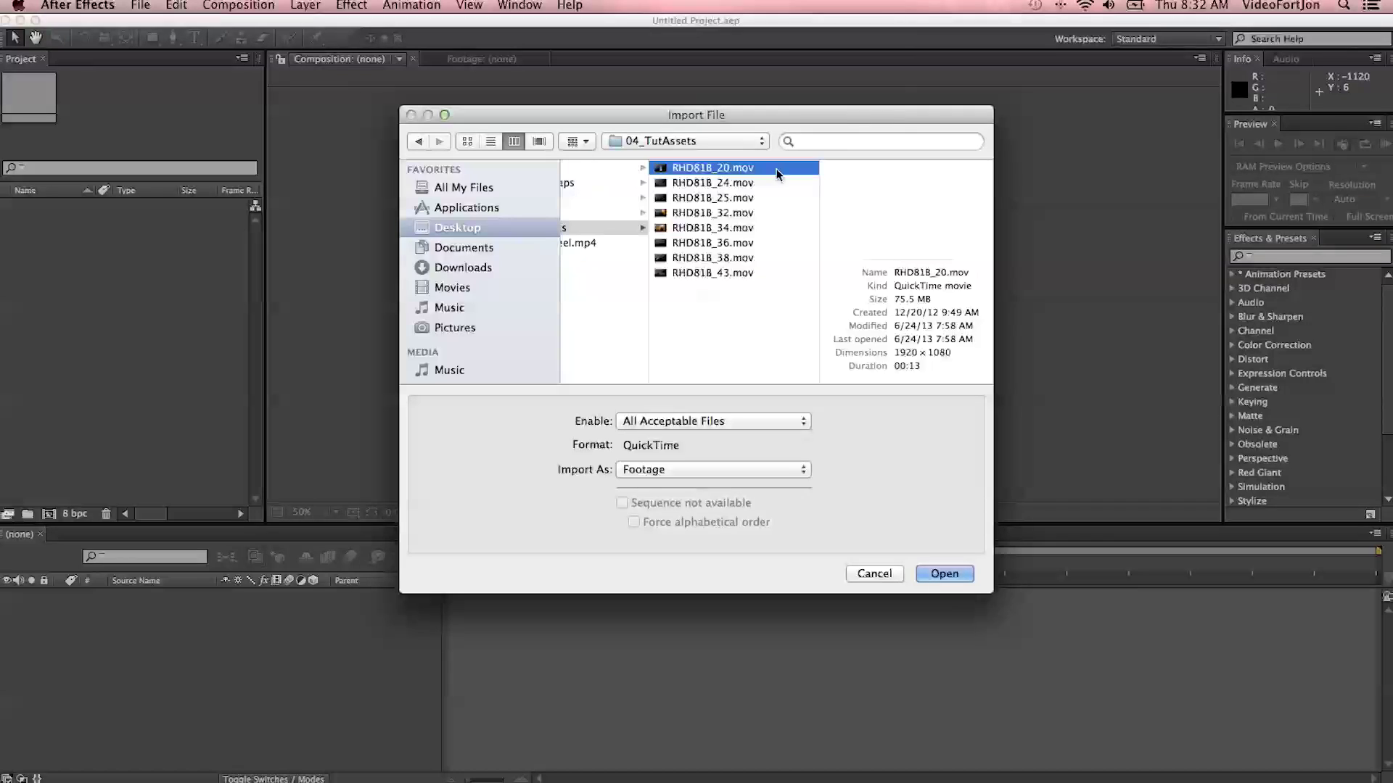
shift+click(698, 273)
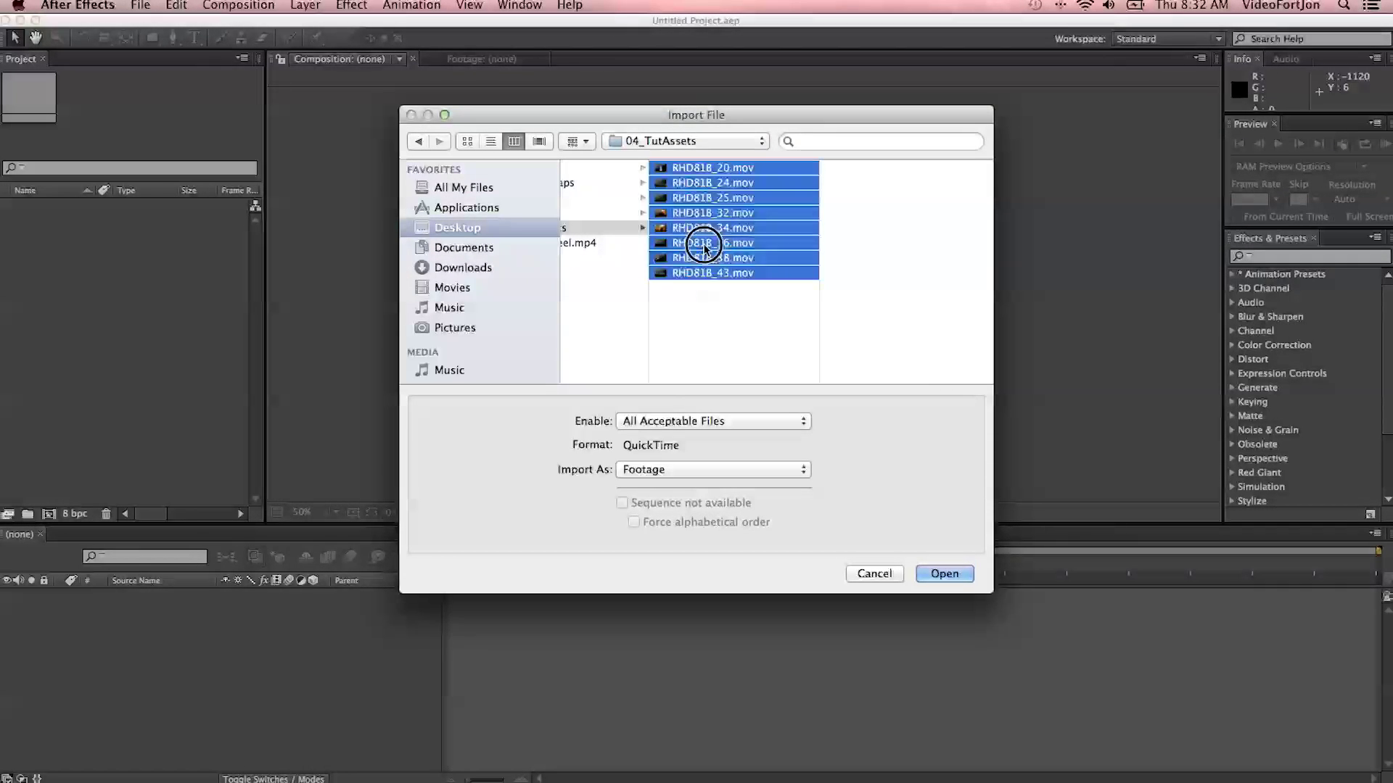
shift+click(709, 228)
shift+click(707, 258)
shift+click(706, 270)
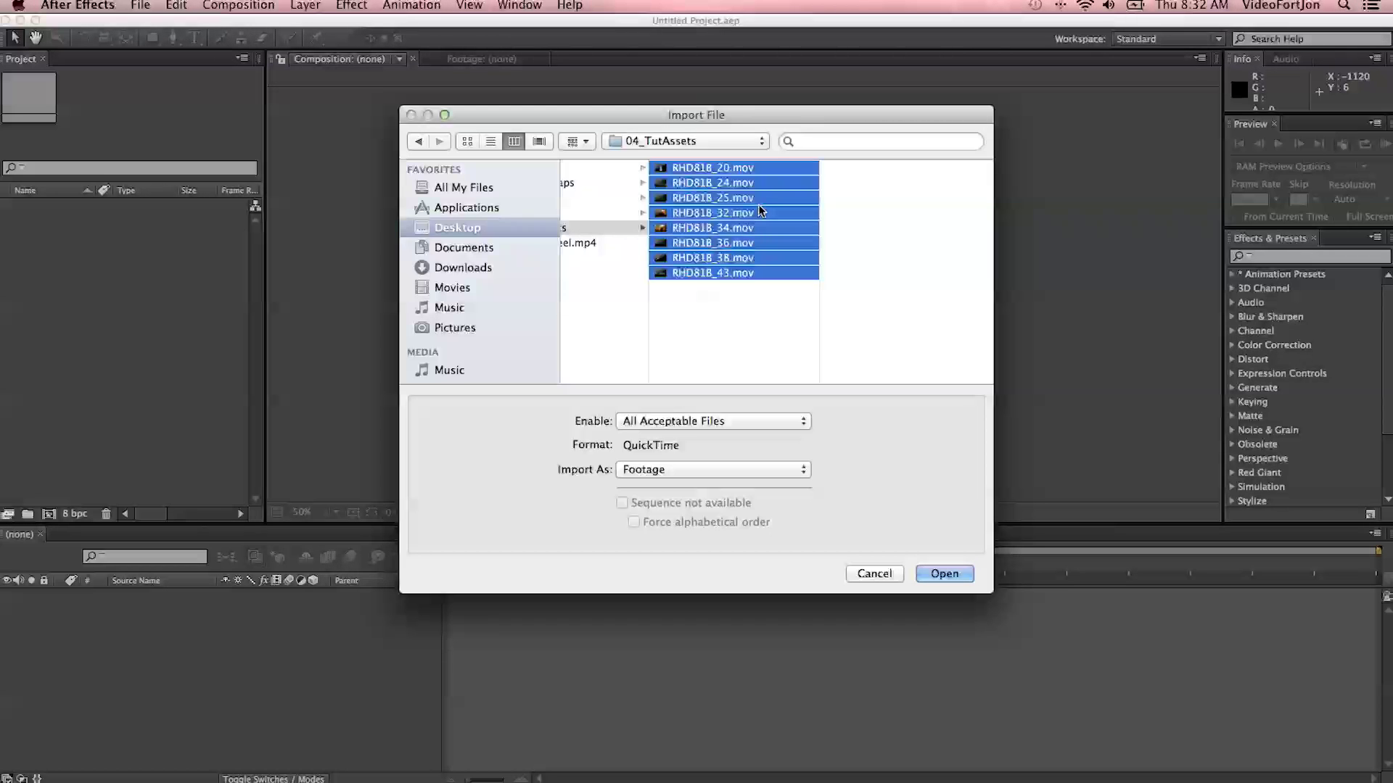
super+click(716, 199)
super+click(718, 244)
super+click(724, 276)
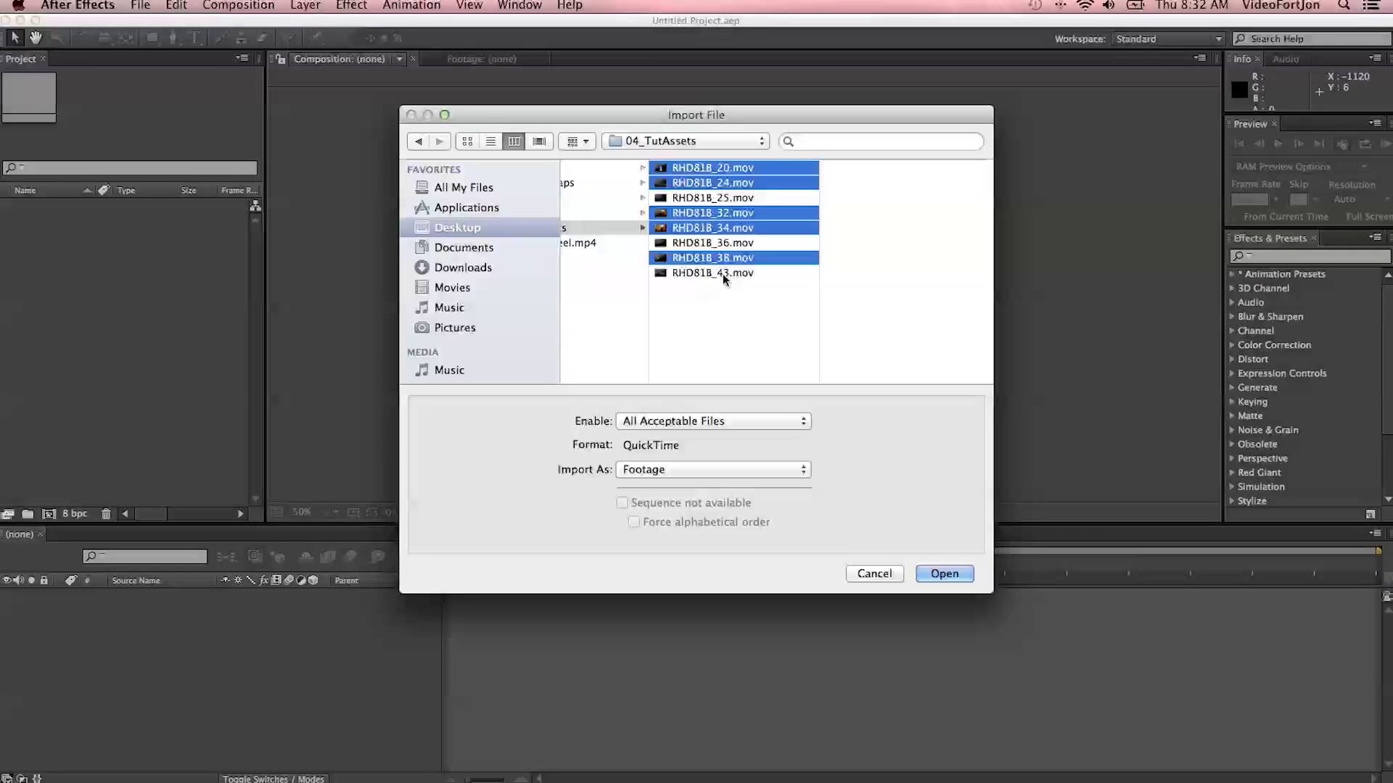
super+click(737, 169)
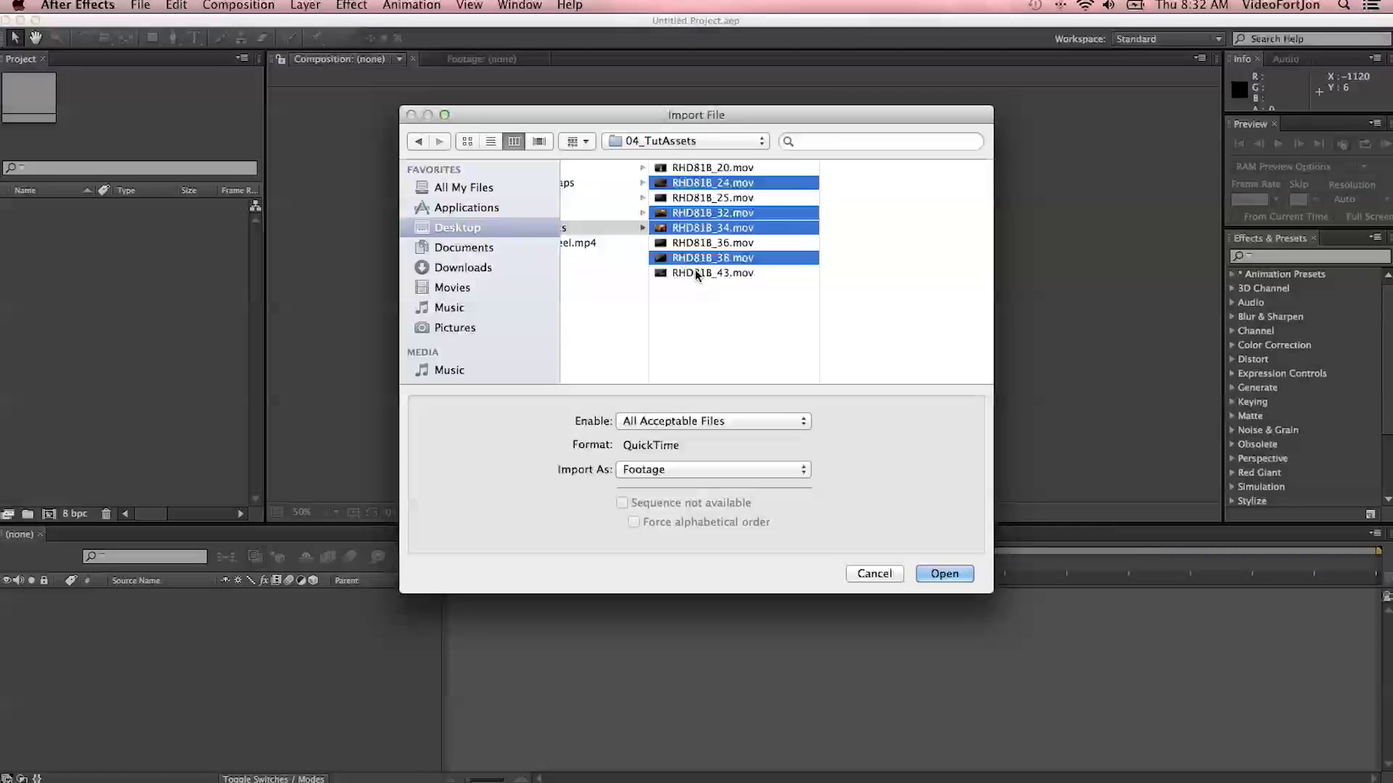
click(701, 323)
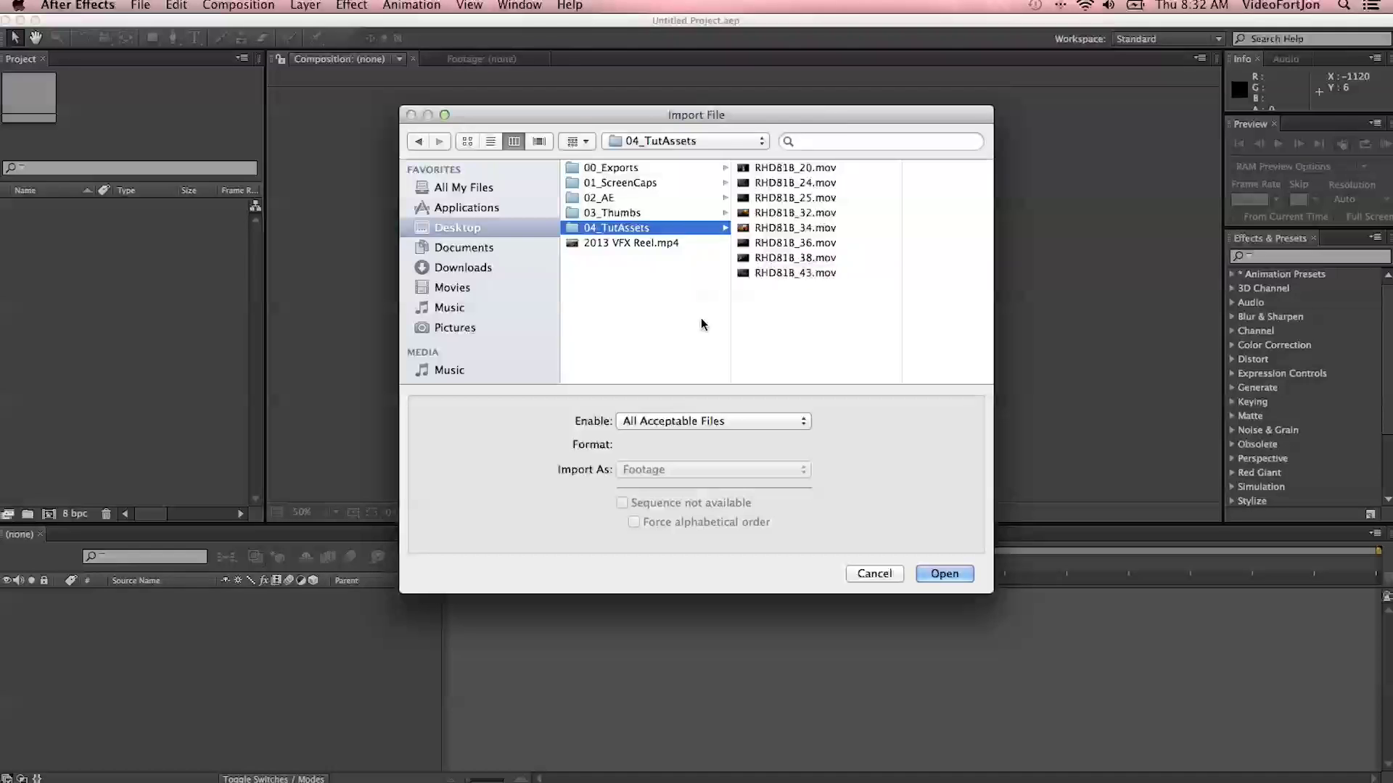
Step: Reselect the 04_TutAssets folder in the browser's folder column
click(601, 229)
key(Up)
click(612, 228)
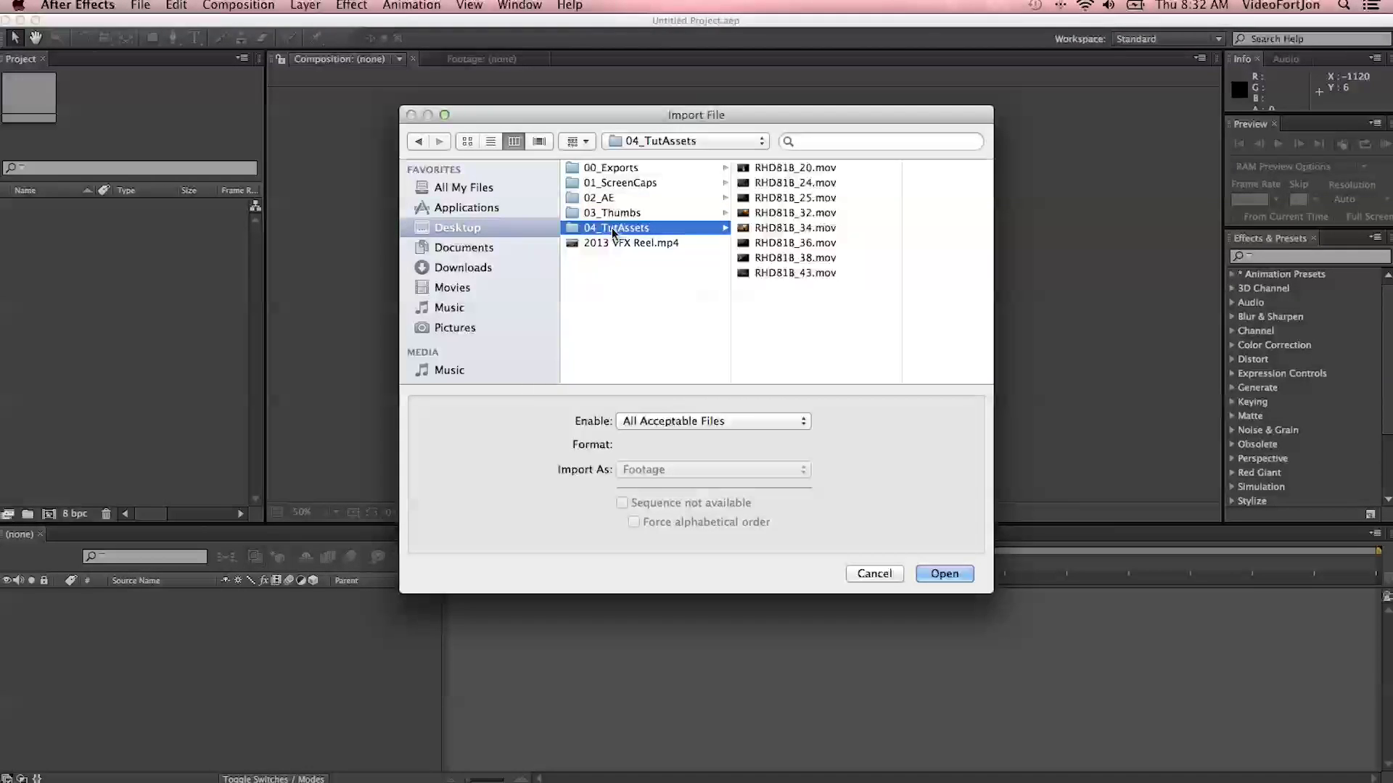
Step: Delete the accidentally imported 04_TutAssets folder and reopen the Import File dialog
click(944, 574)
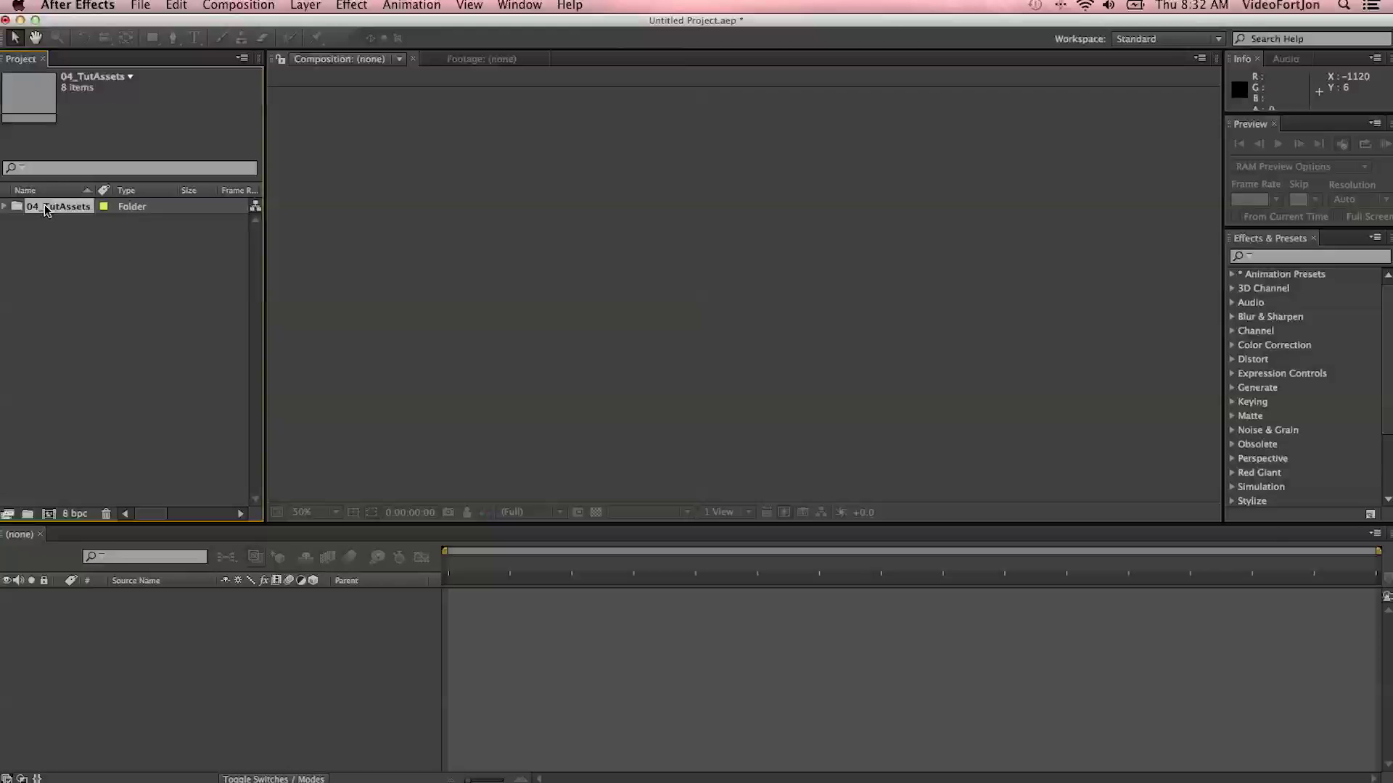
key(Delete)
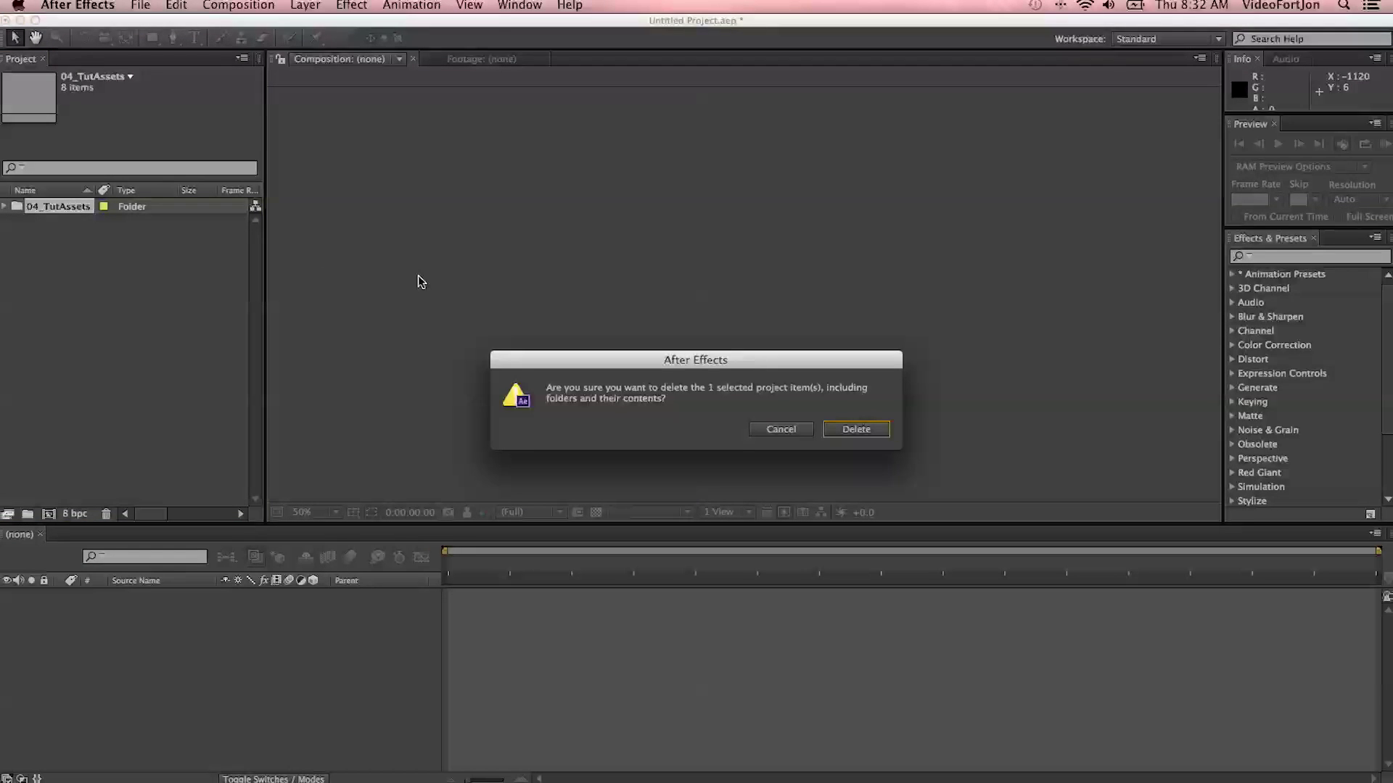
key(Return)
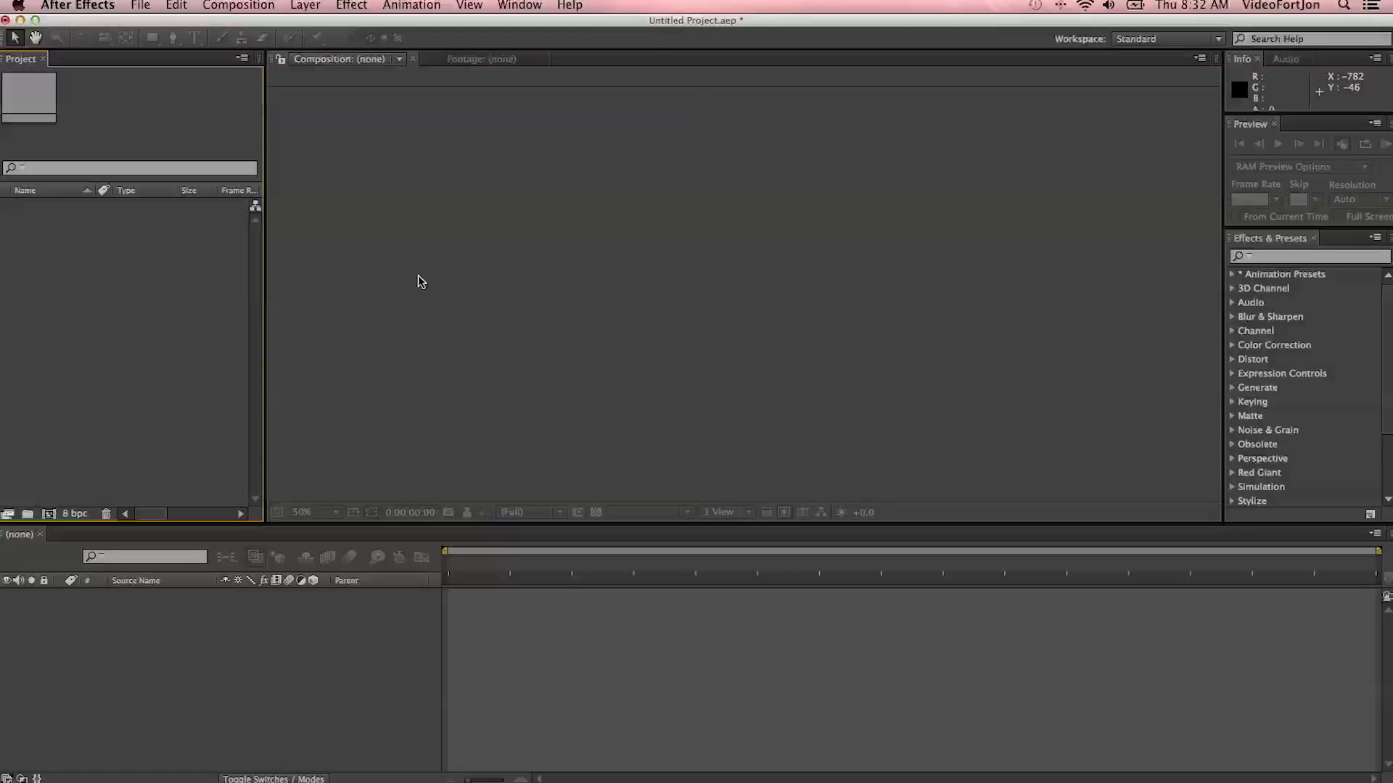
right_click(93, 236)
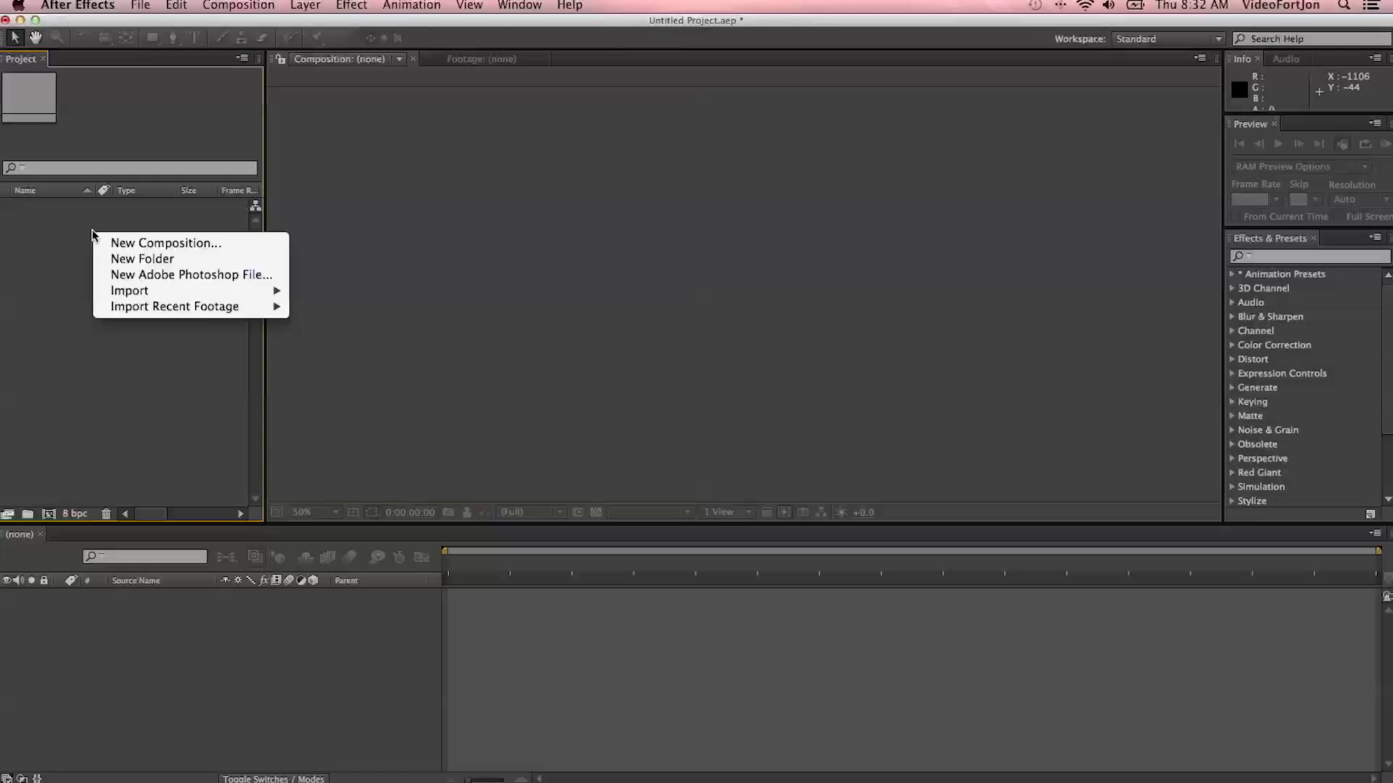
mouse_move(138, 291)
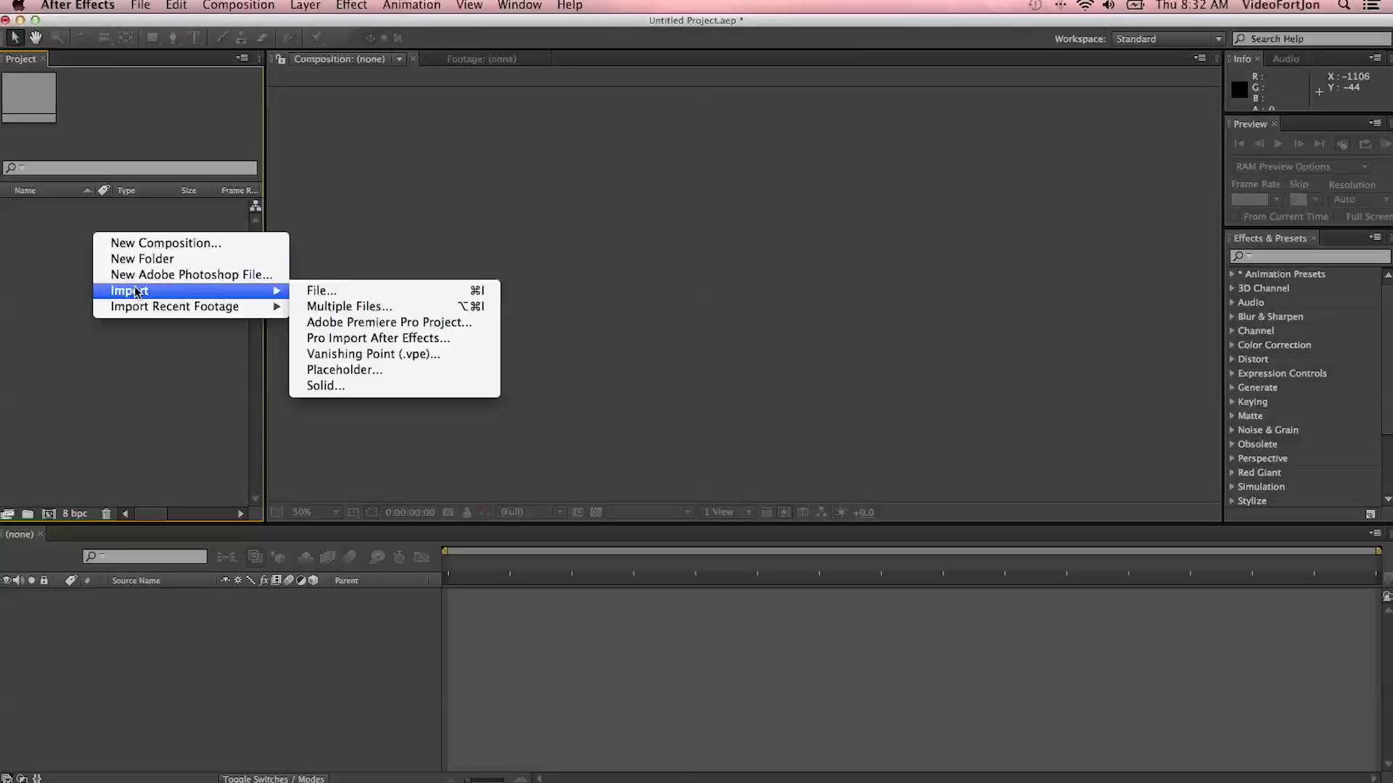
click(321, 292)
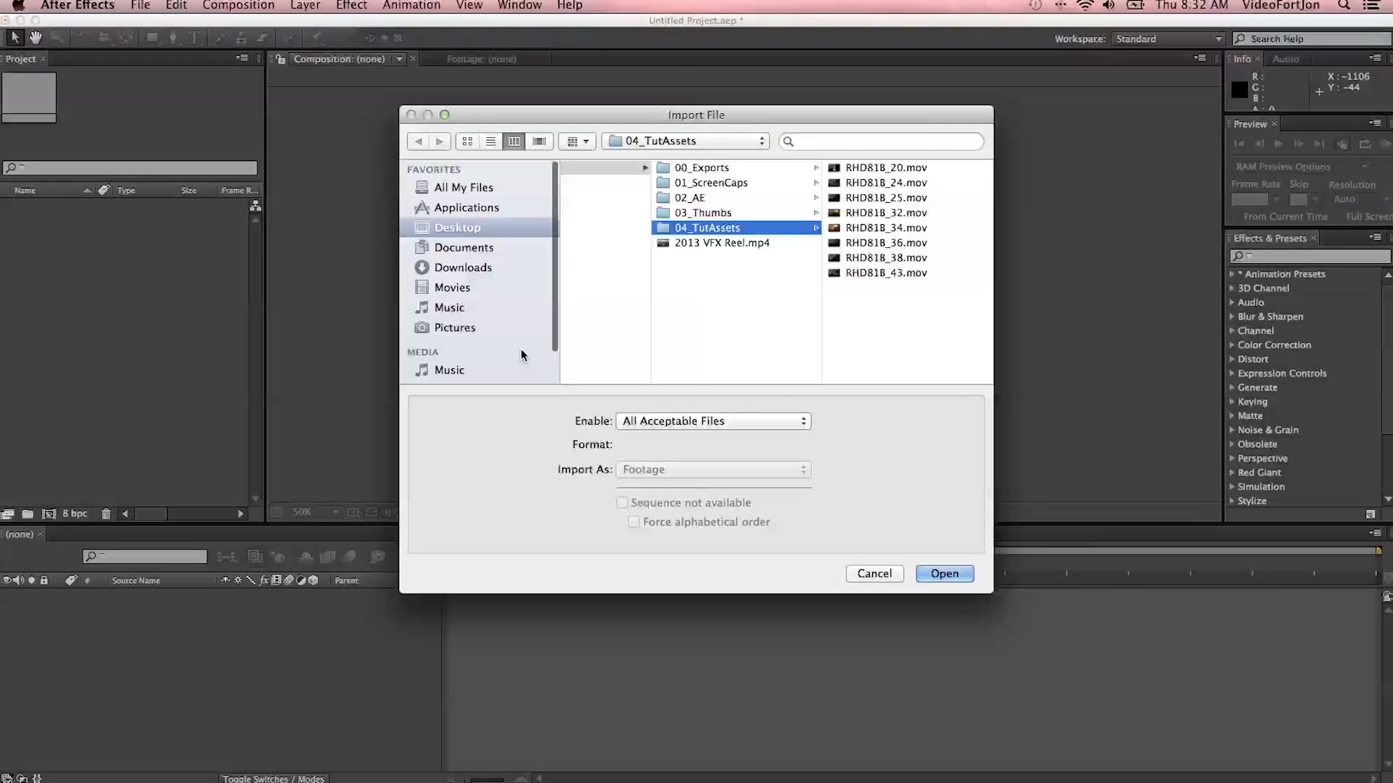
click(891, 576)
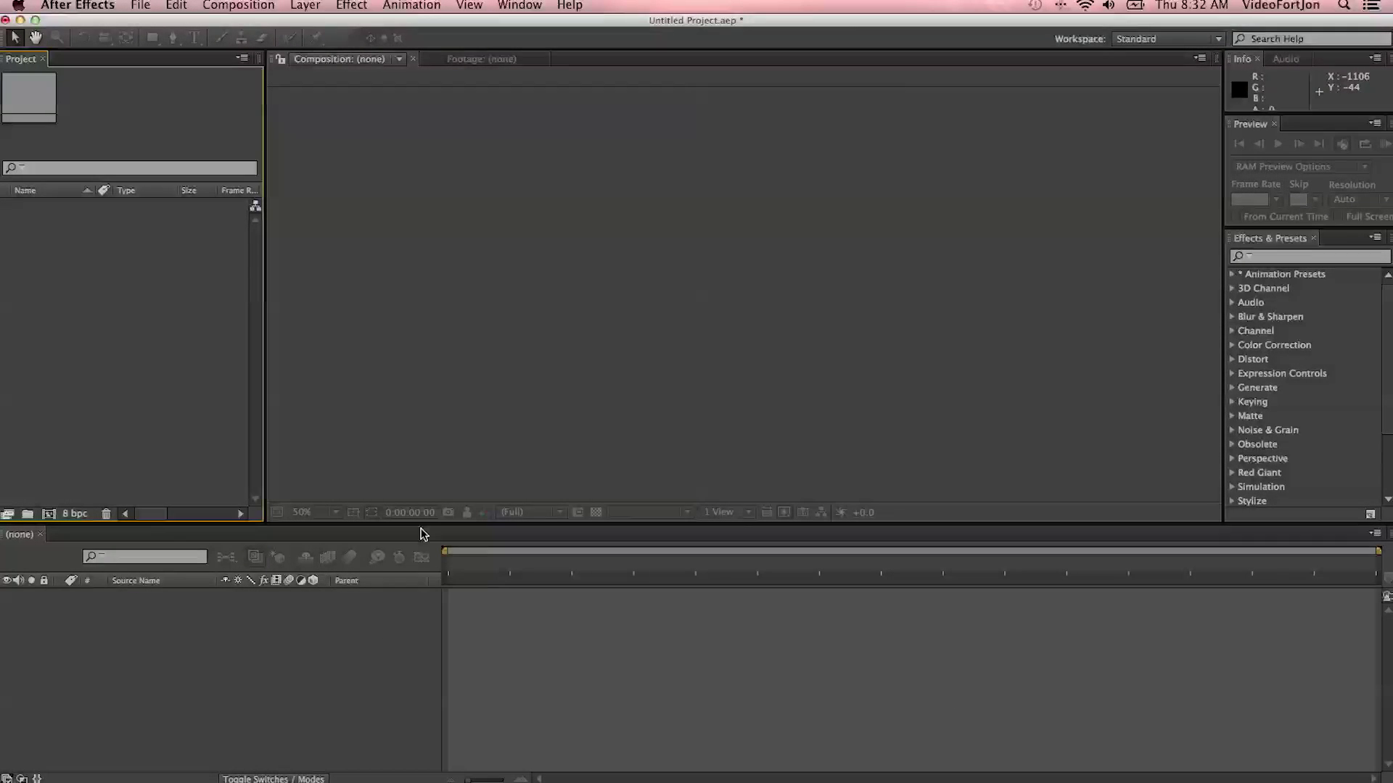
double_click(134, 293)
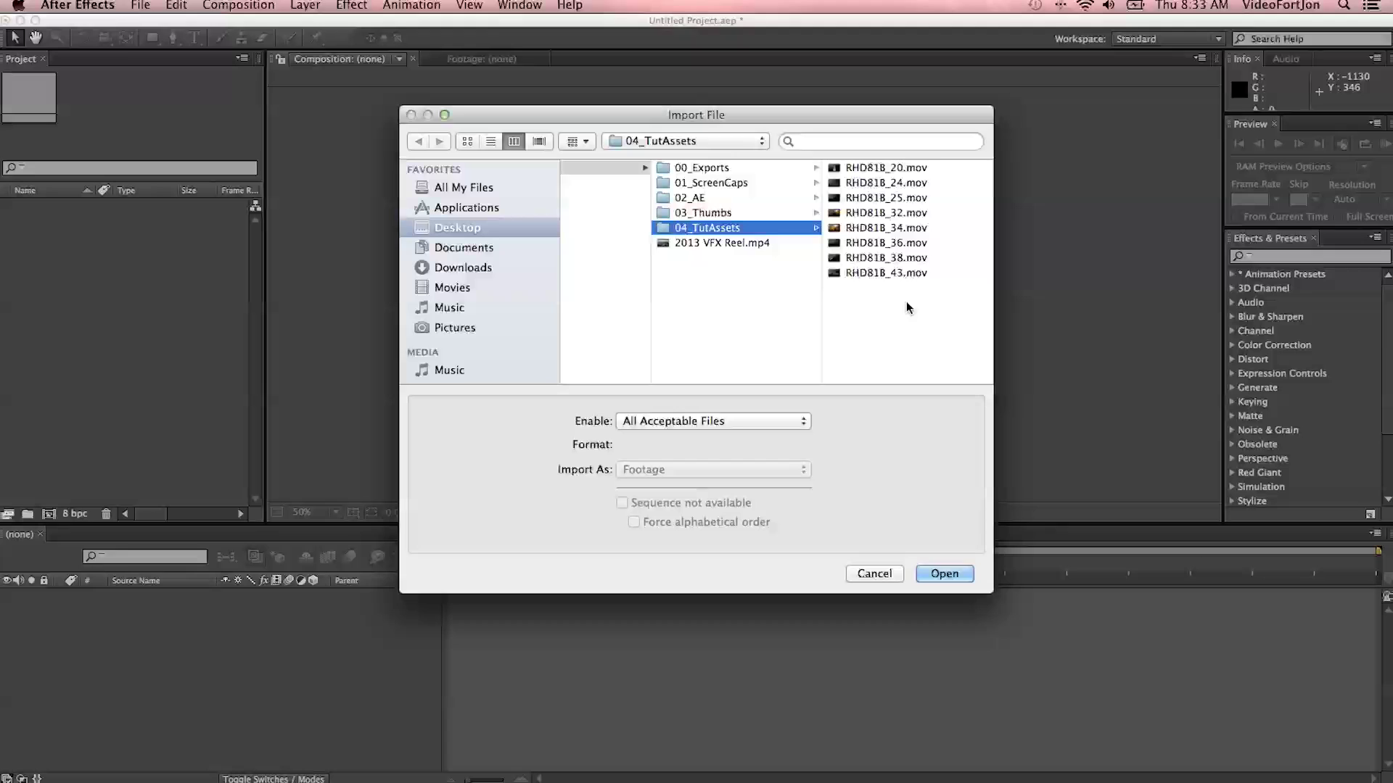
Step: Select RHD81B_20, RHD81B_32 and RHD81B_38 and import them into the project
click(877, 213)
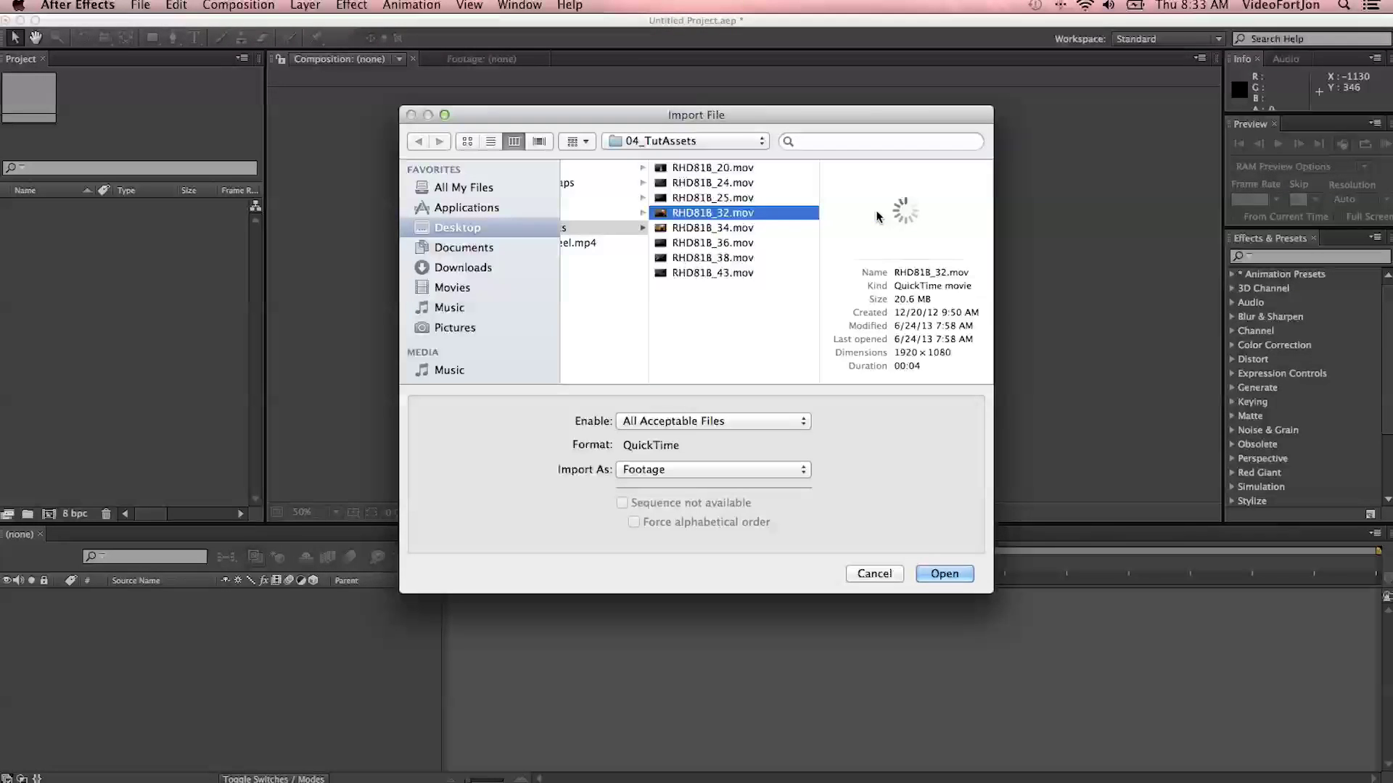
super+click(677, 177)
super+click(679, 179)
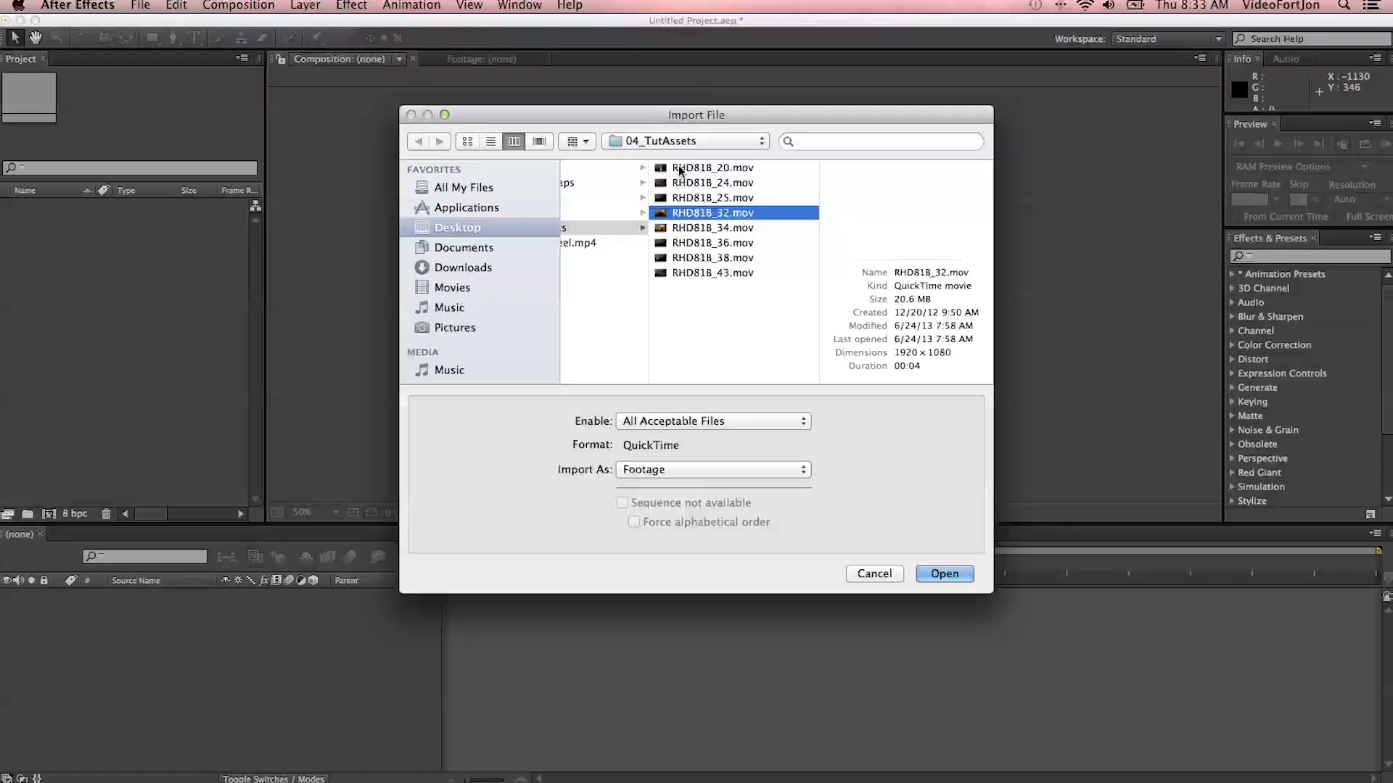
super+click(679, 169)
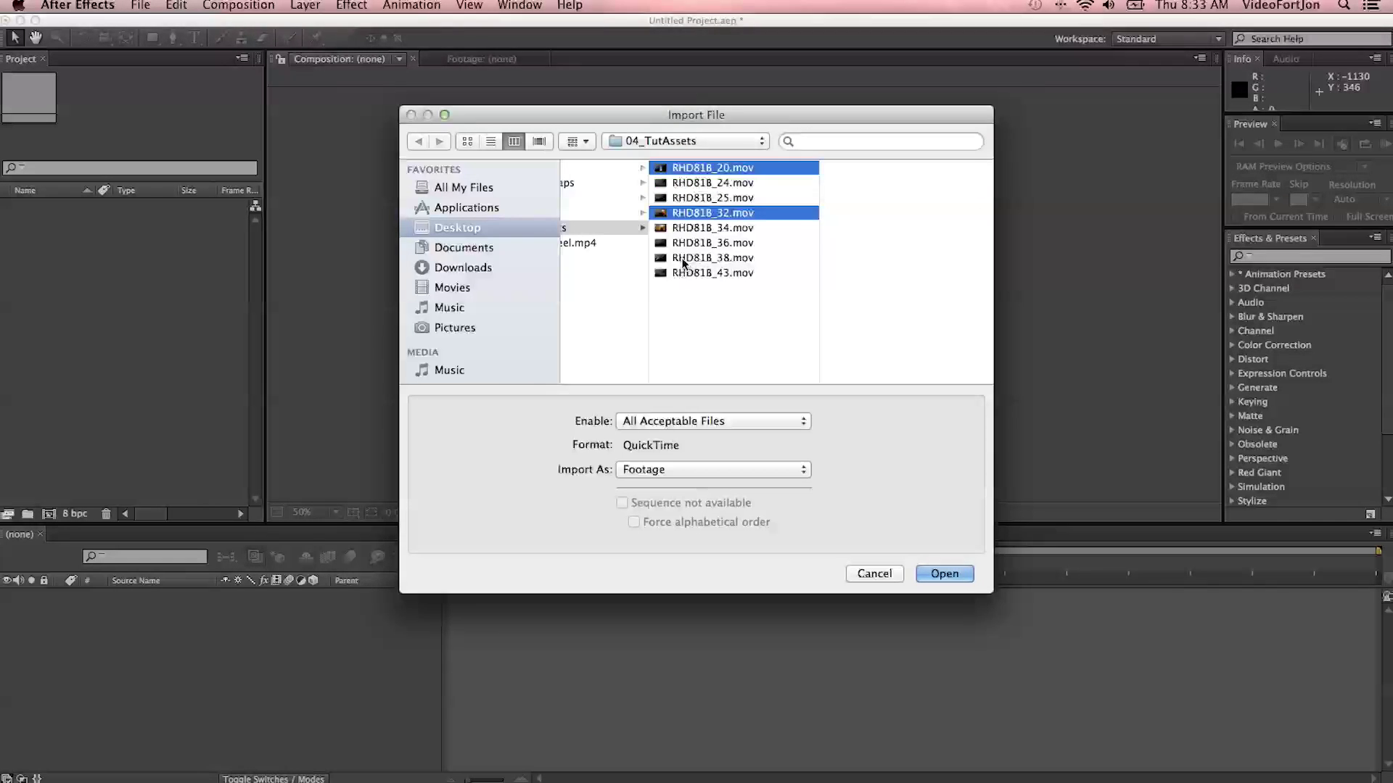
super+click(682, 259)
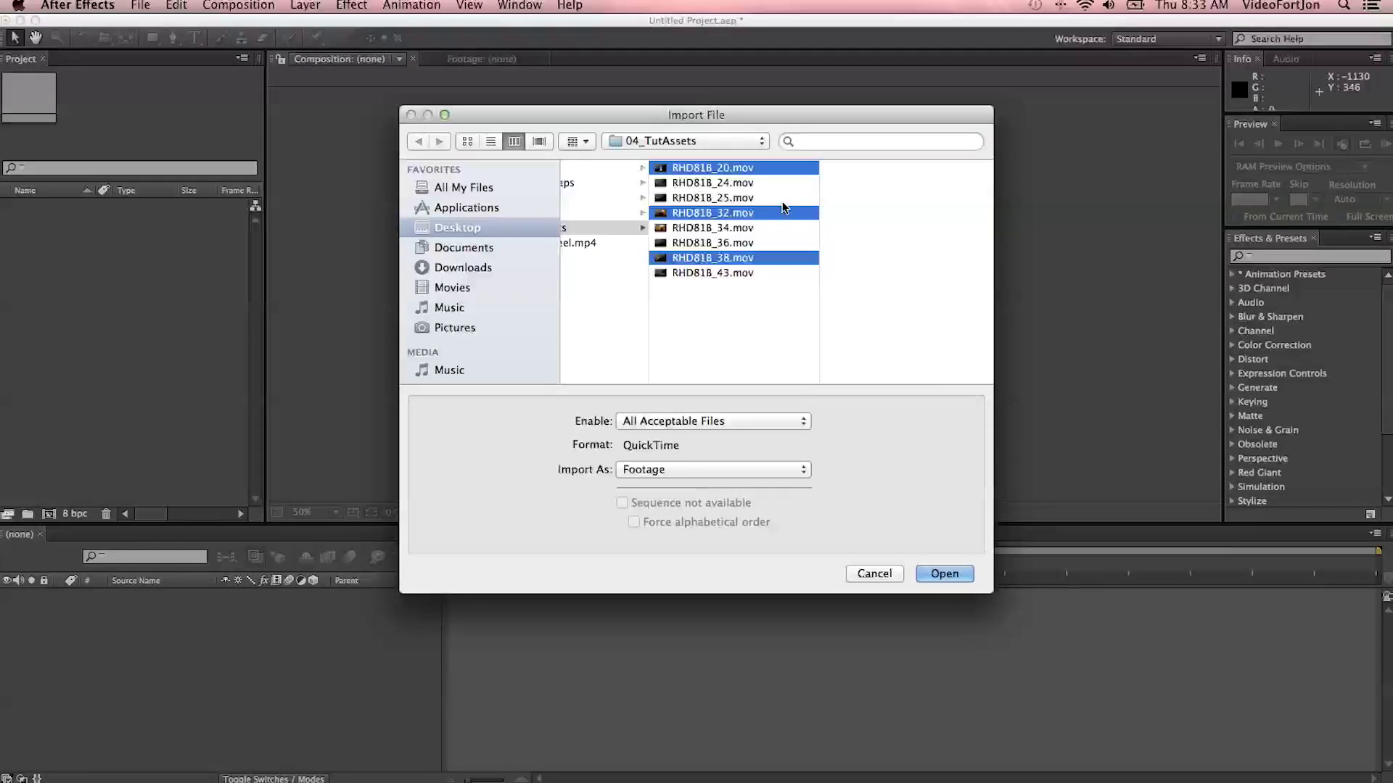
click(935, 571)
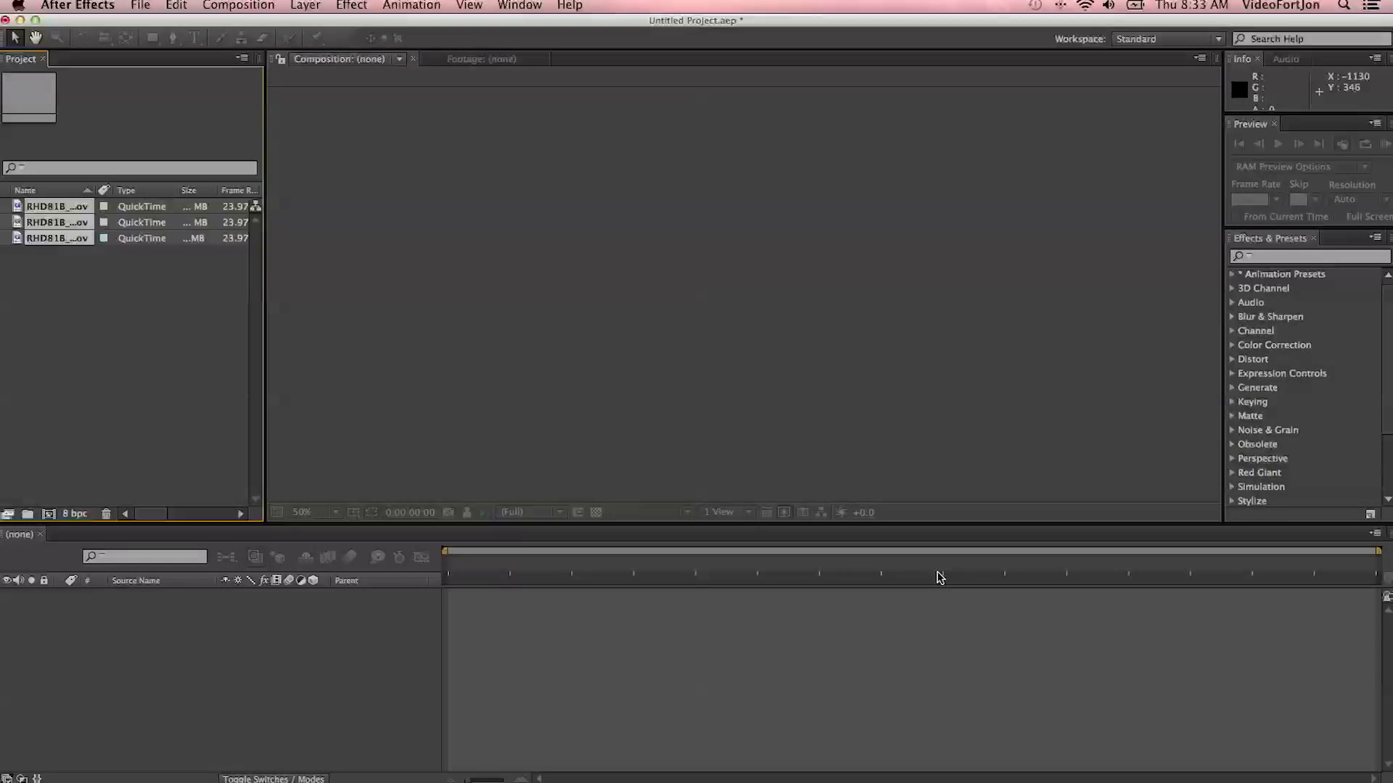
Step: Rename the first clip Boat1 and scrub its footage from about 3 to 6 seconds
click(57, 208)
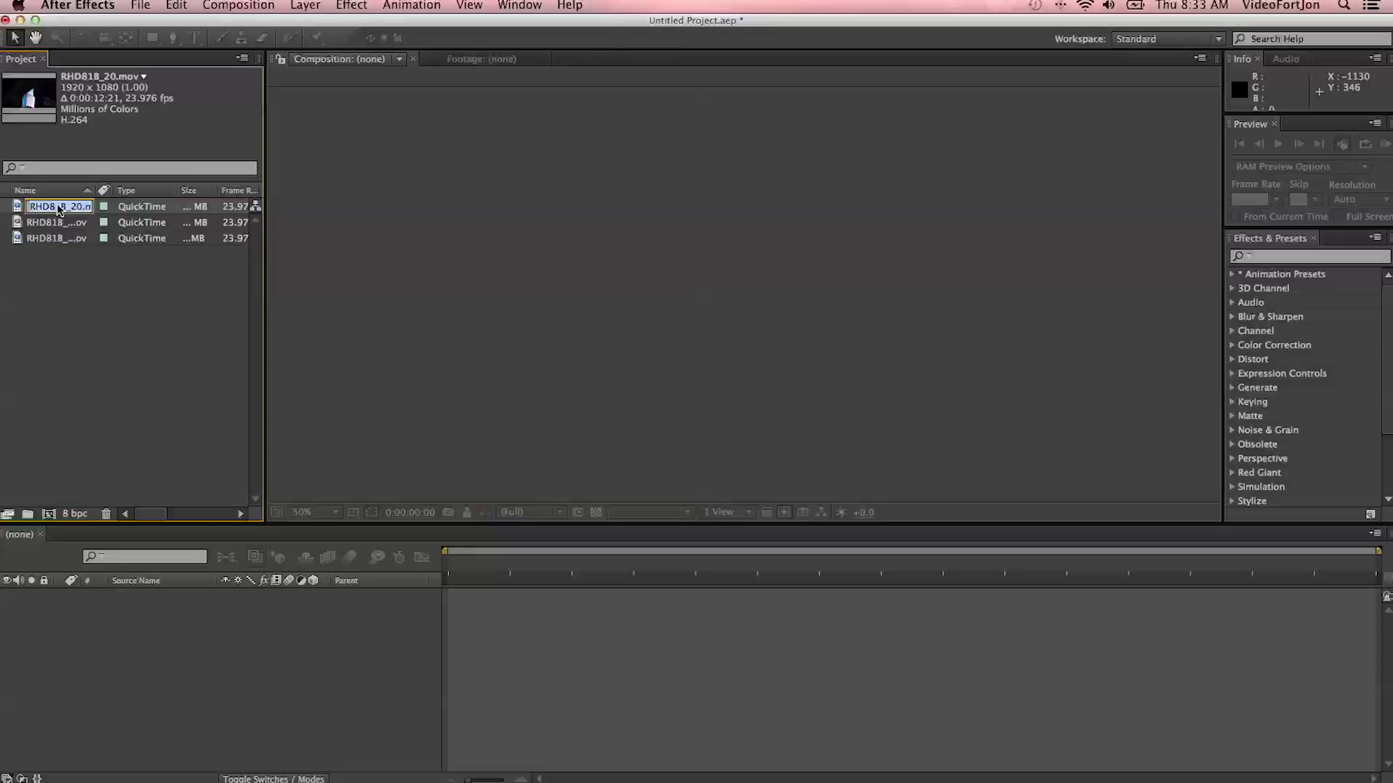
text(Boat1)
key(Return)
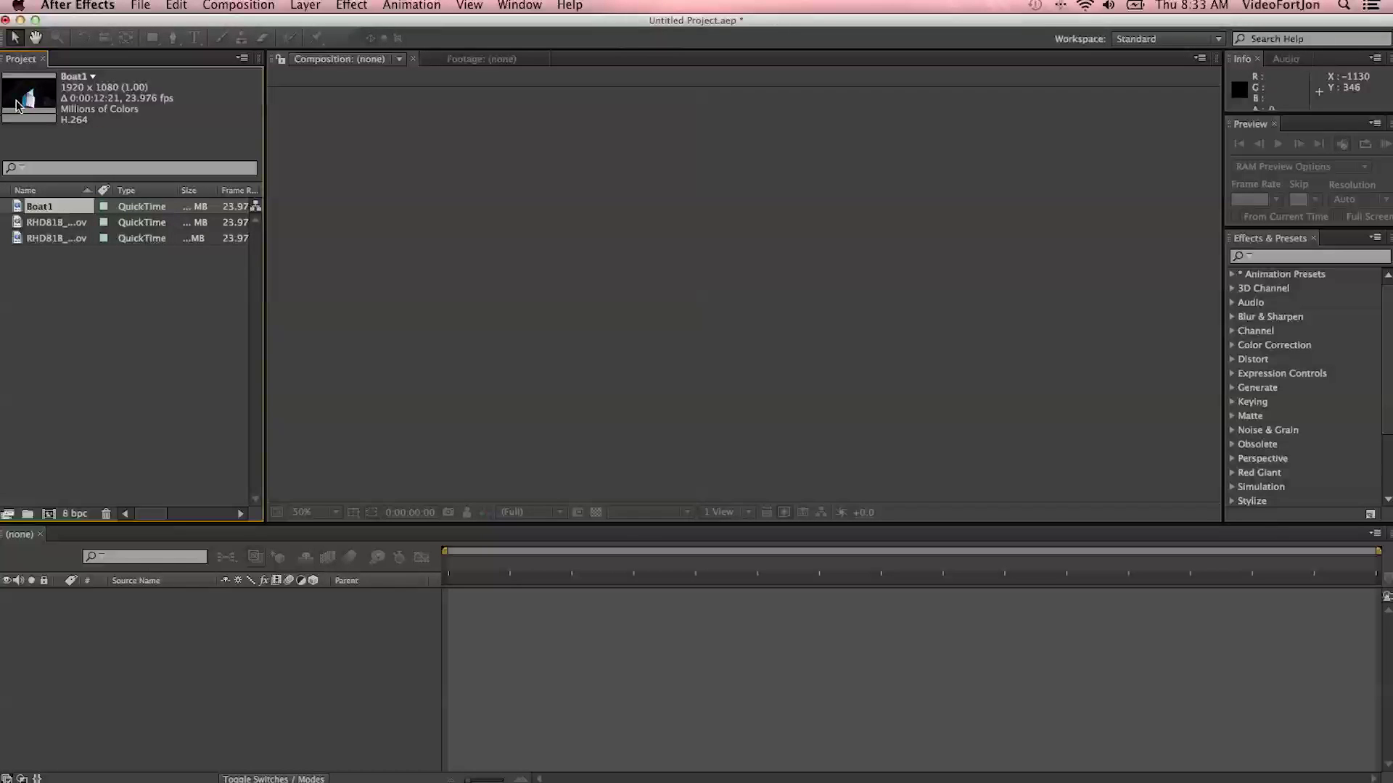
double_click(29, 207)
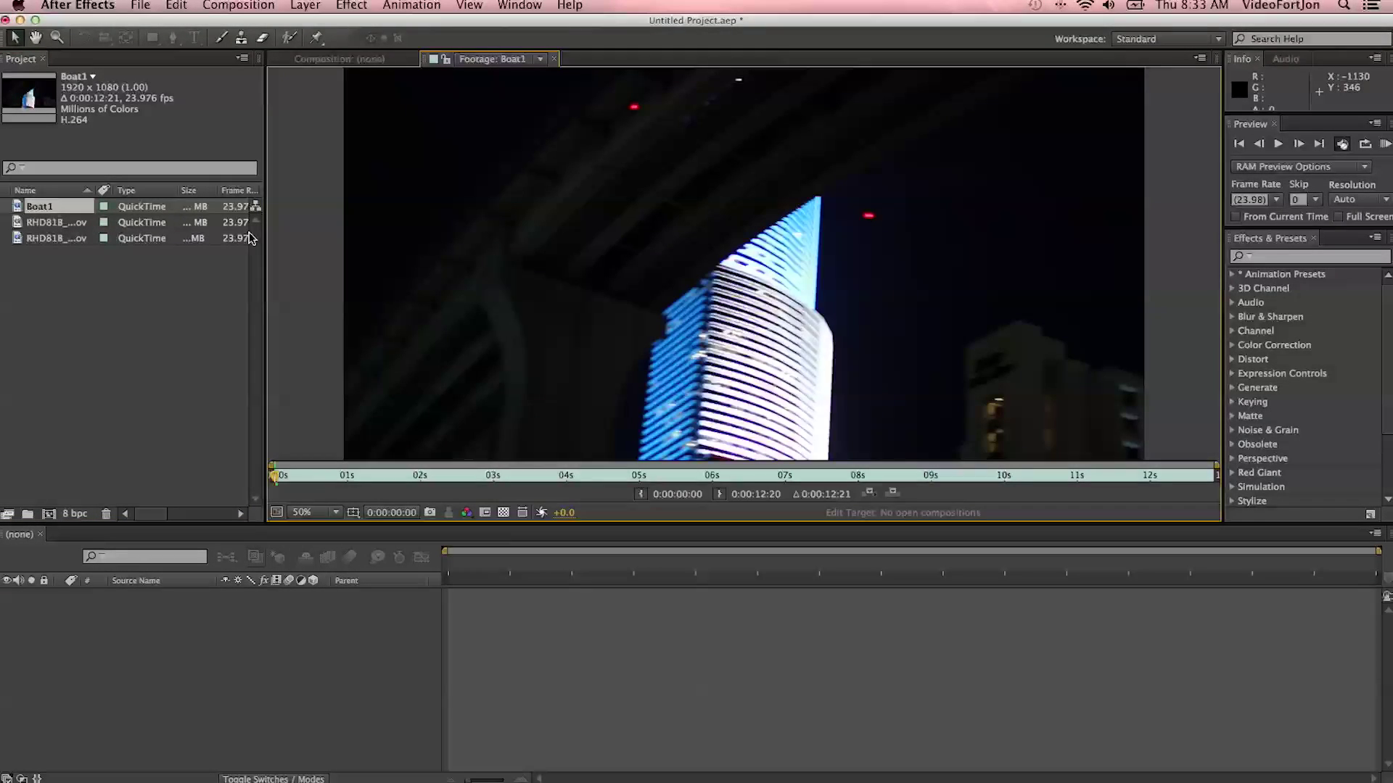
click(526, 475)
click(566, 512)
drag(609, 478, 756, 494)
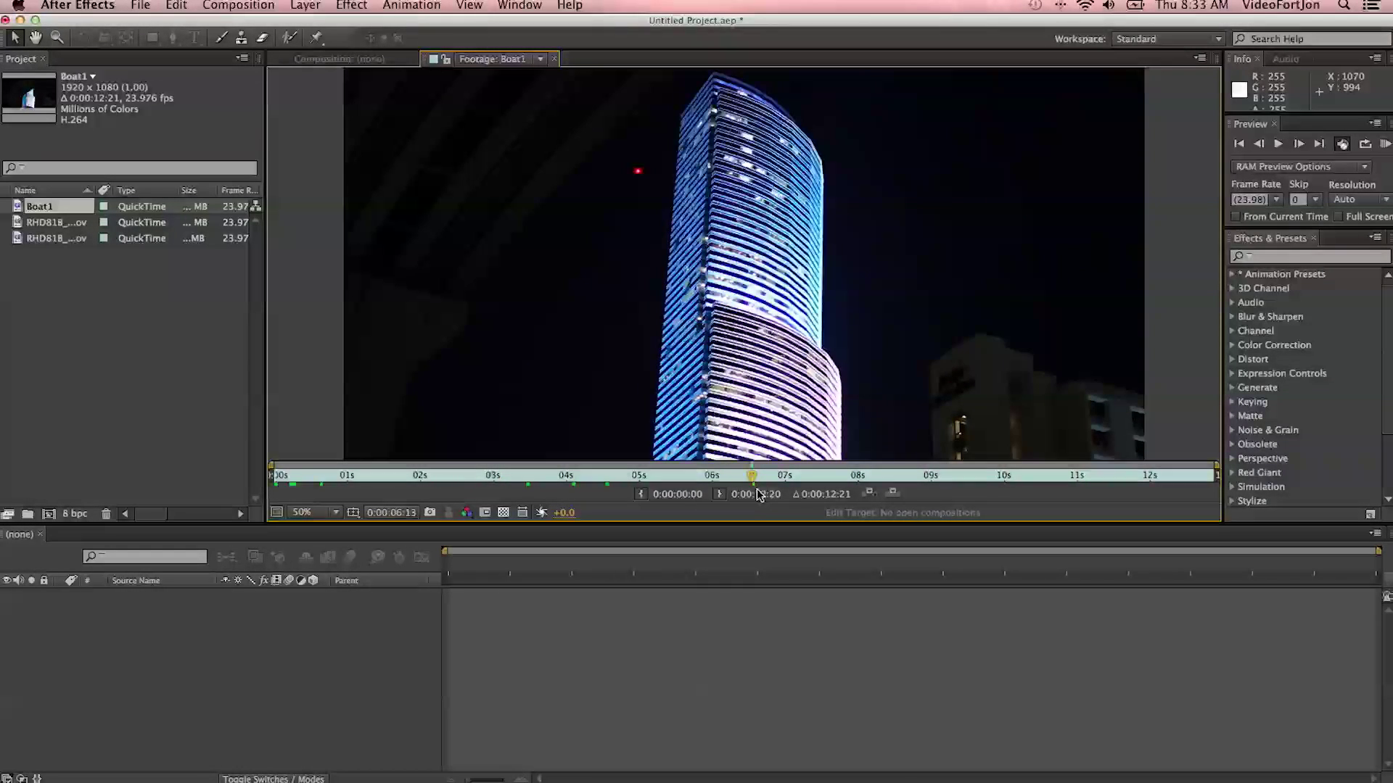
Step: Rename RHD81B_32 to Foot1 and RHD81B_38 to Car1
click(45, 222)
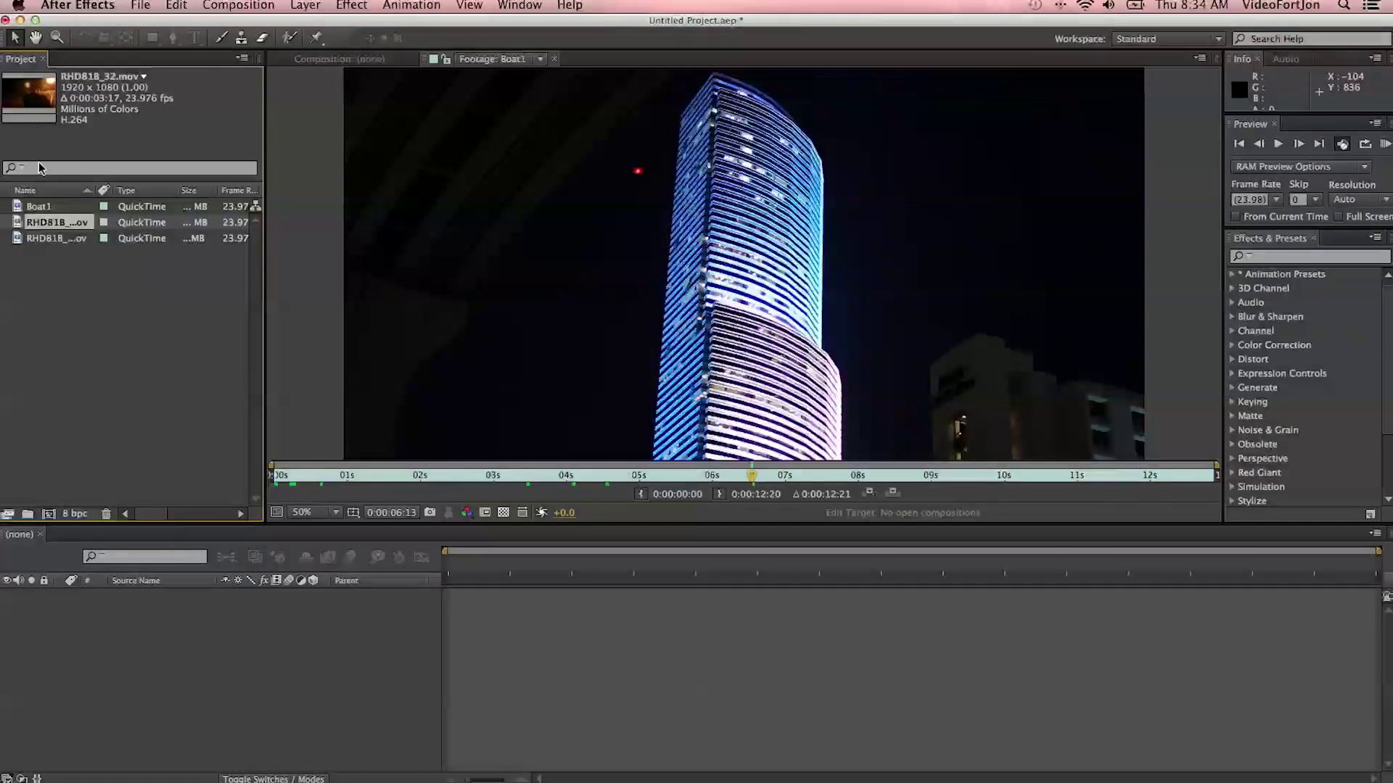
key(Return)
text(T)
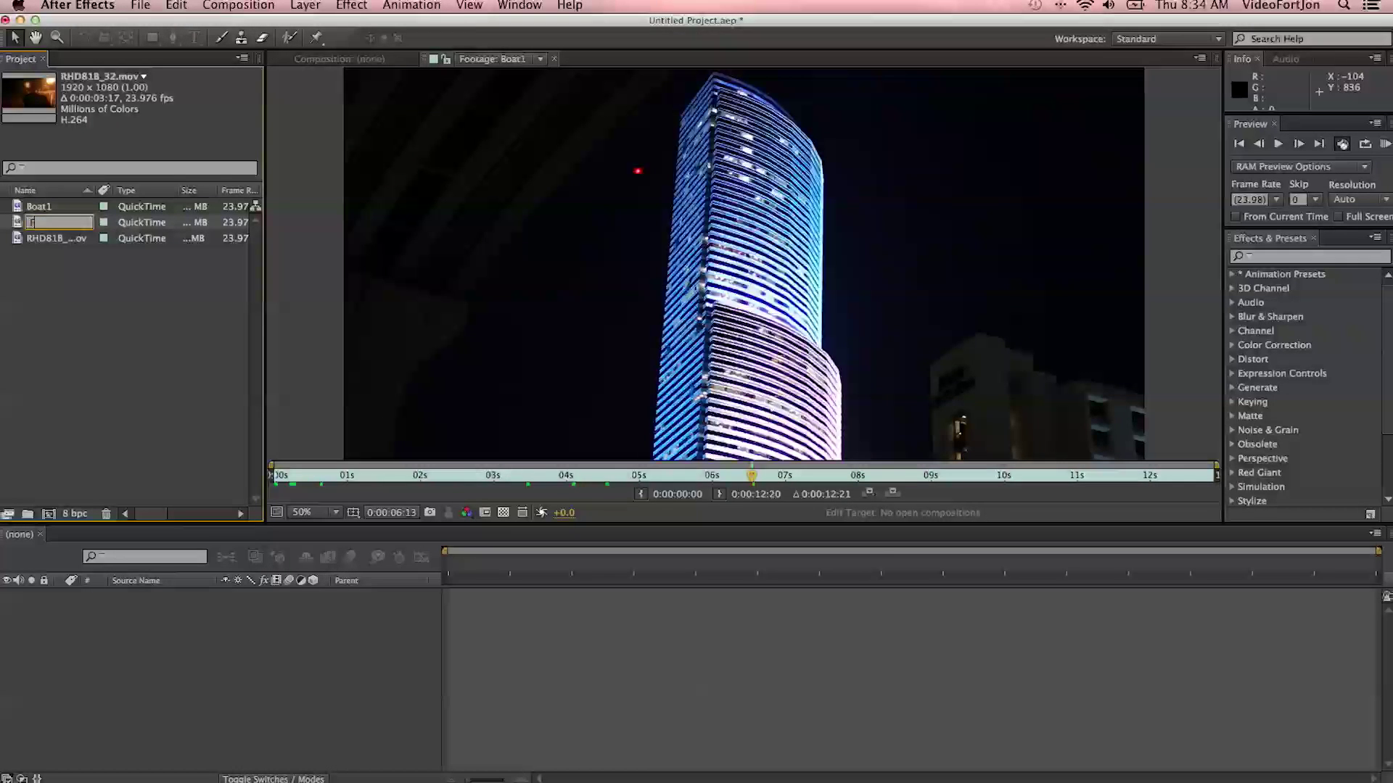
text(oot1)
key(Return)
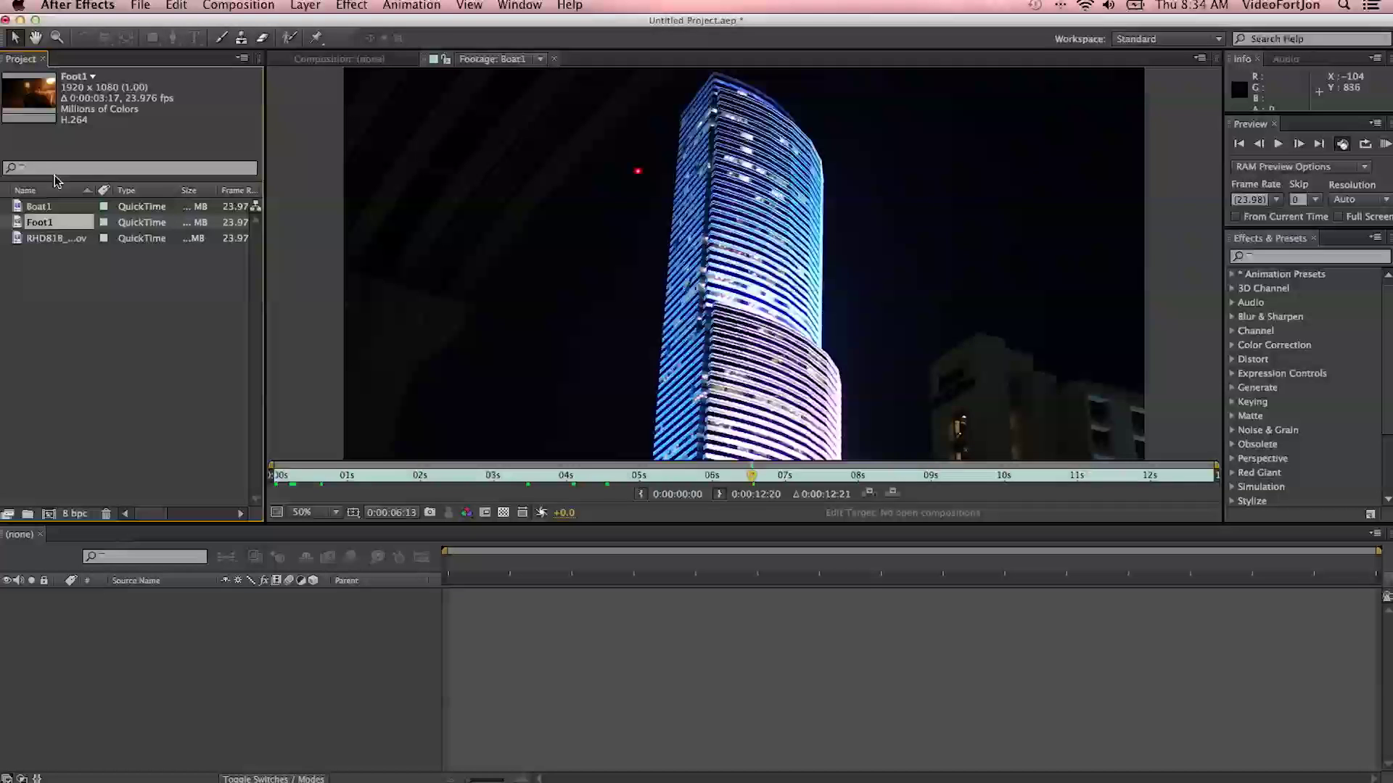
click(61, 238)
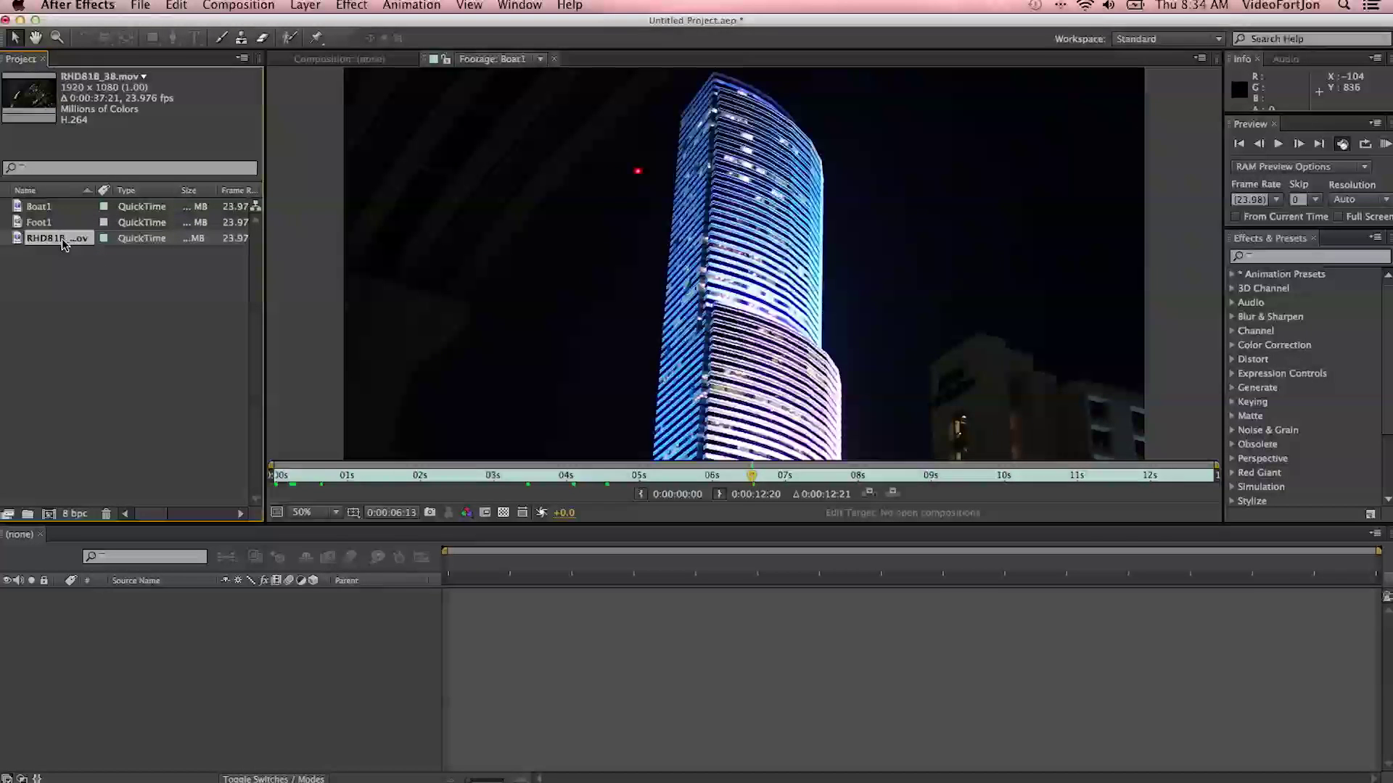
key(Return)
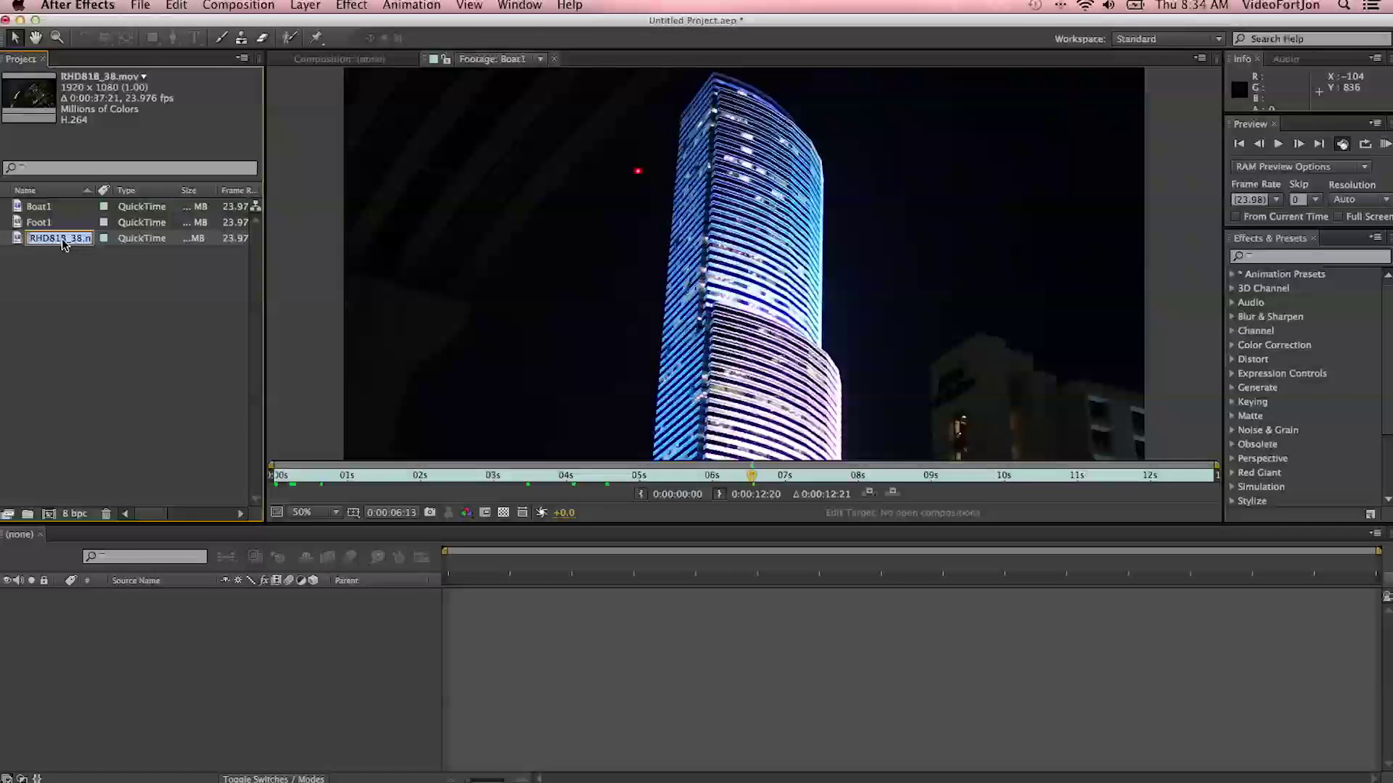
text(Car1)
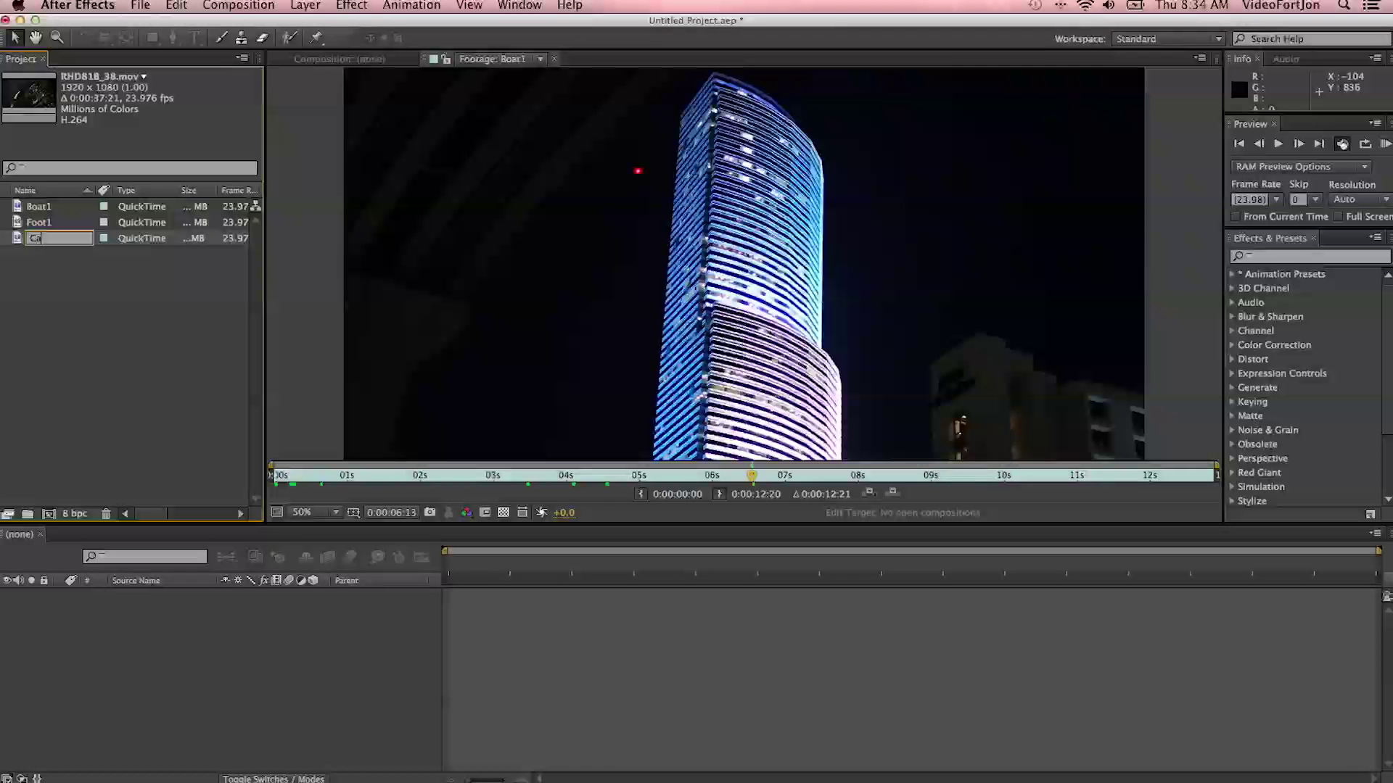
key(Return)
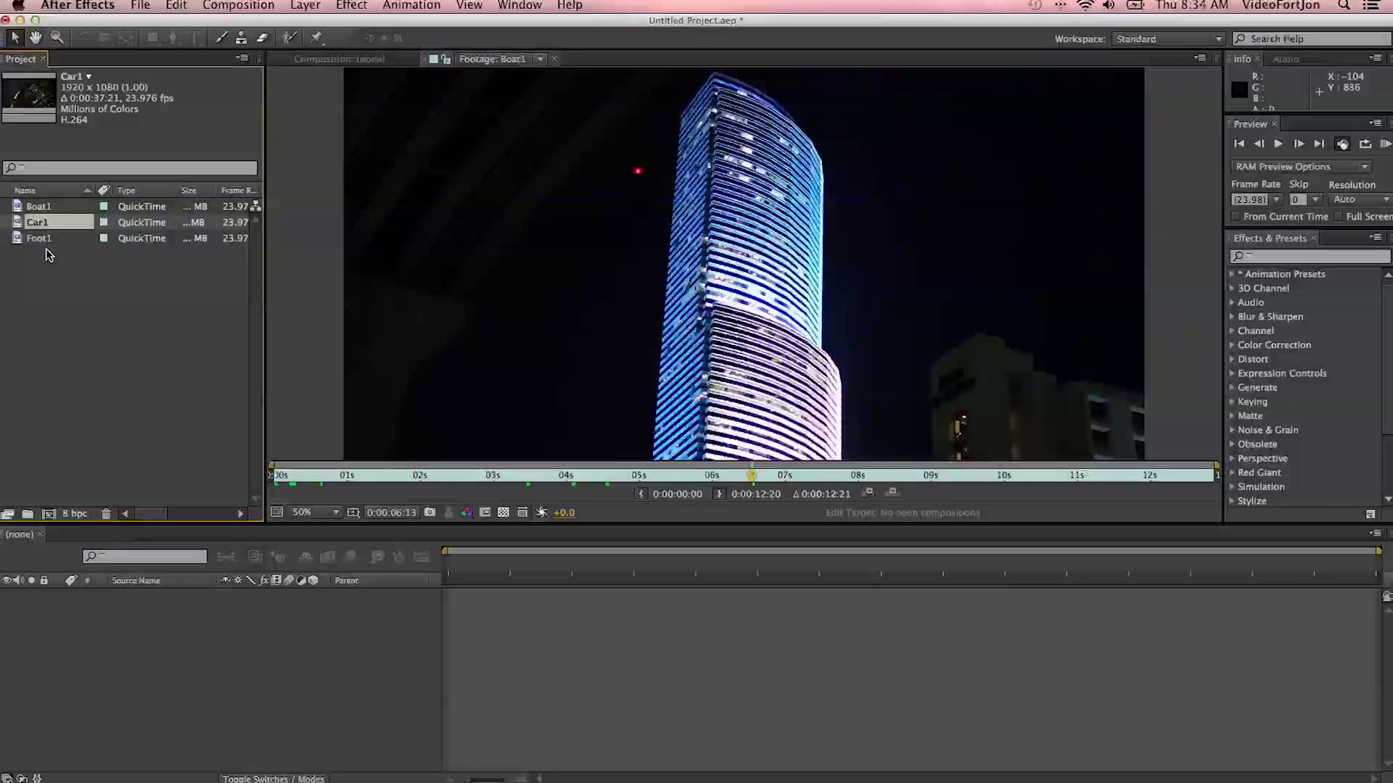
double_click(67, 290)
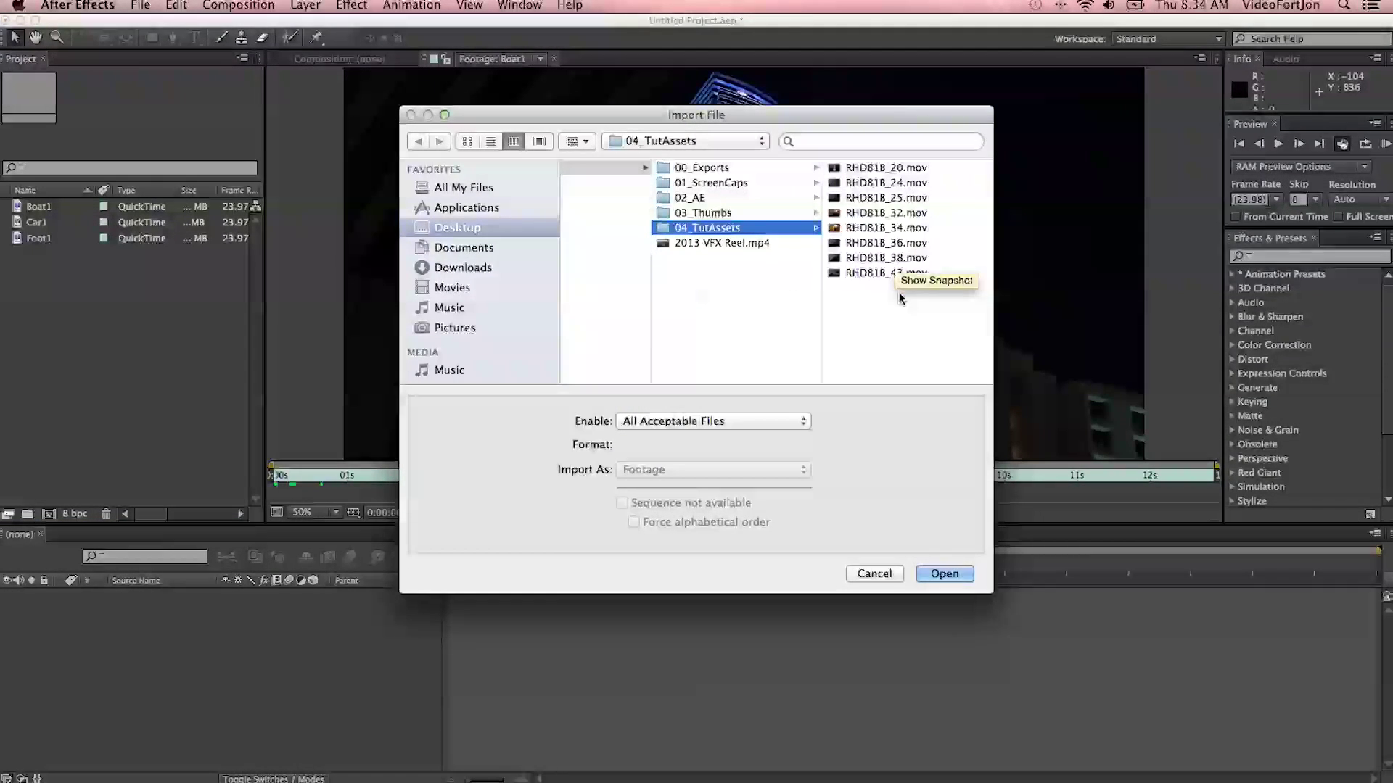
click(856, 167)
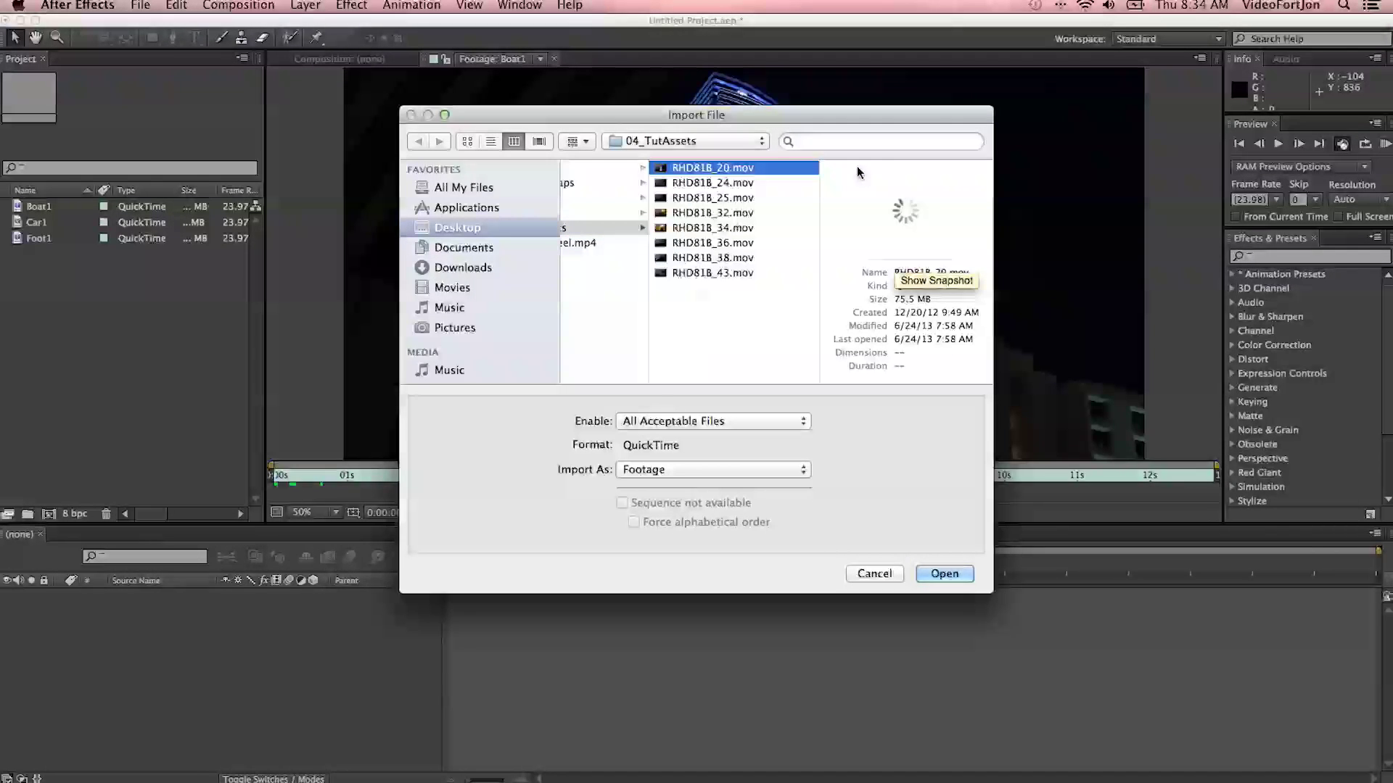
click(725, 212)
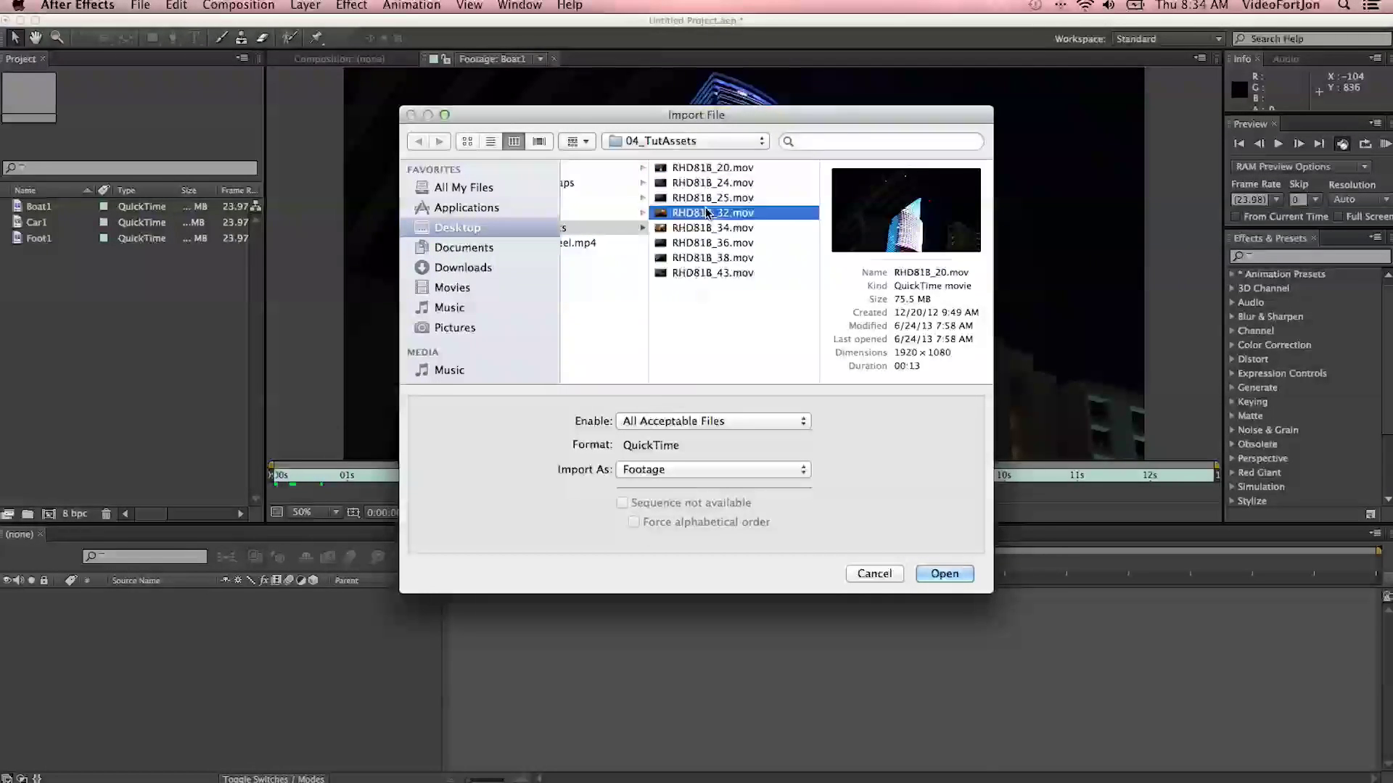
click(705, 243)
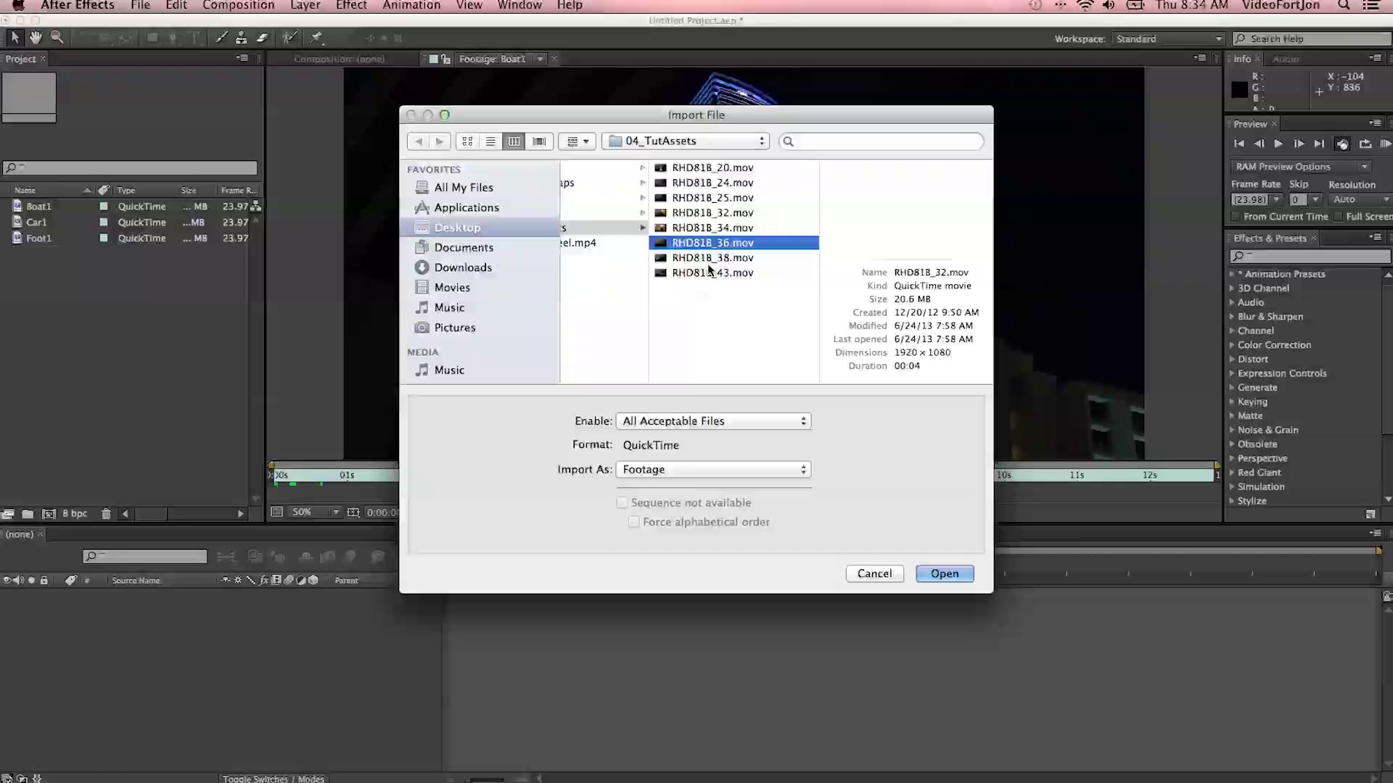
click(864, 575)
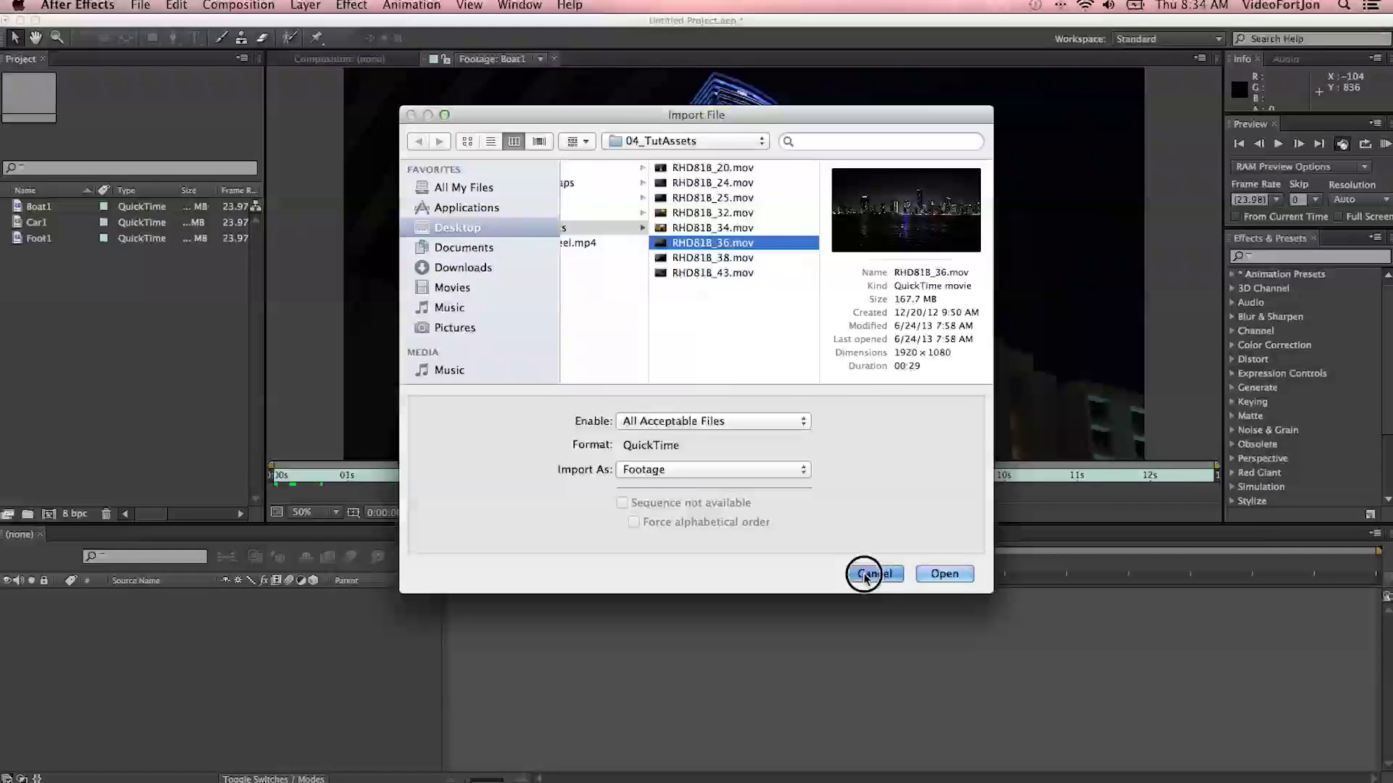
click(95, 310)
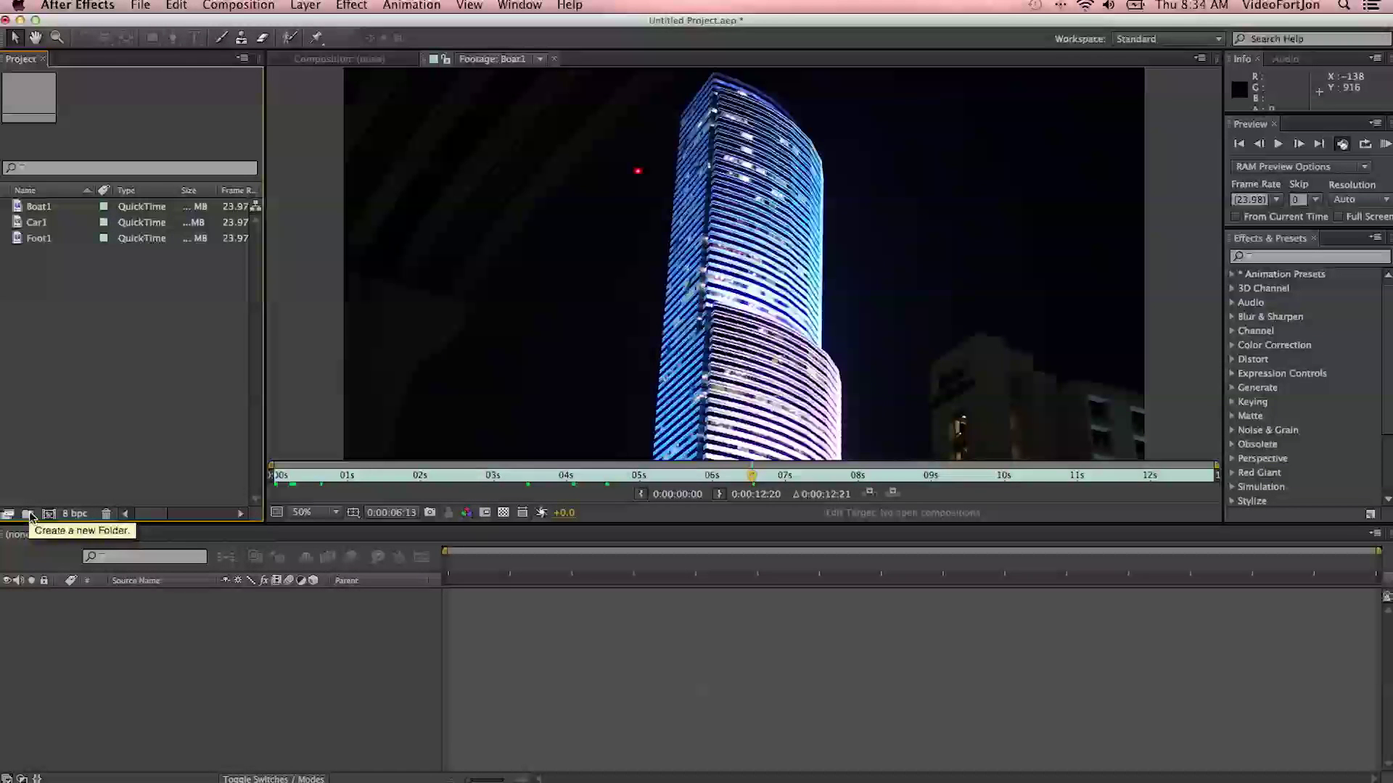
Step: Create a 00_Assets folder and move Boat1, Car1 and Foot1 into it
click(31, 516)
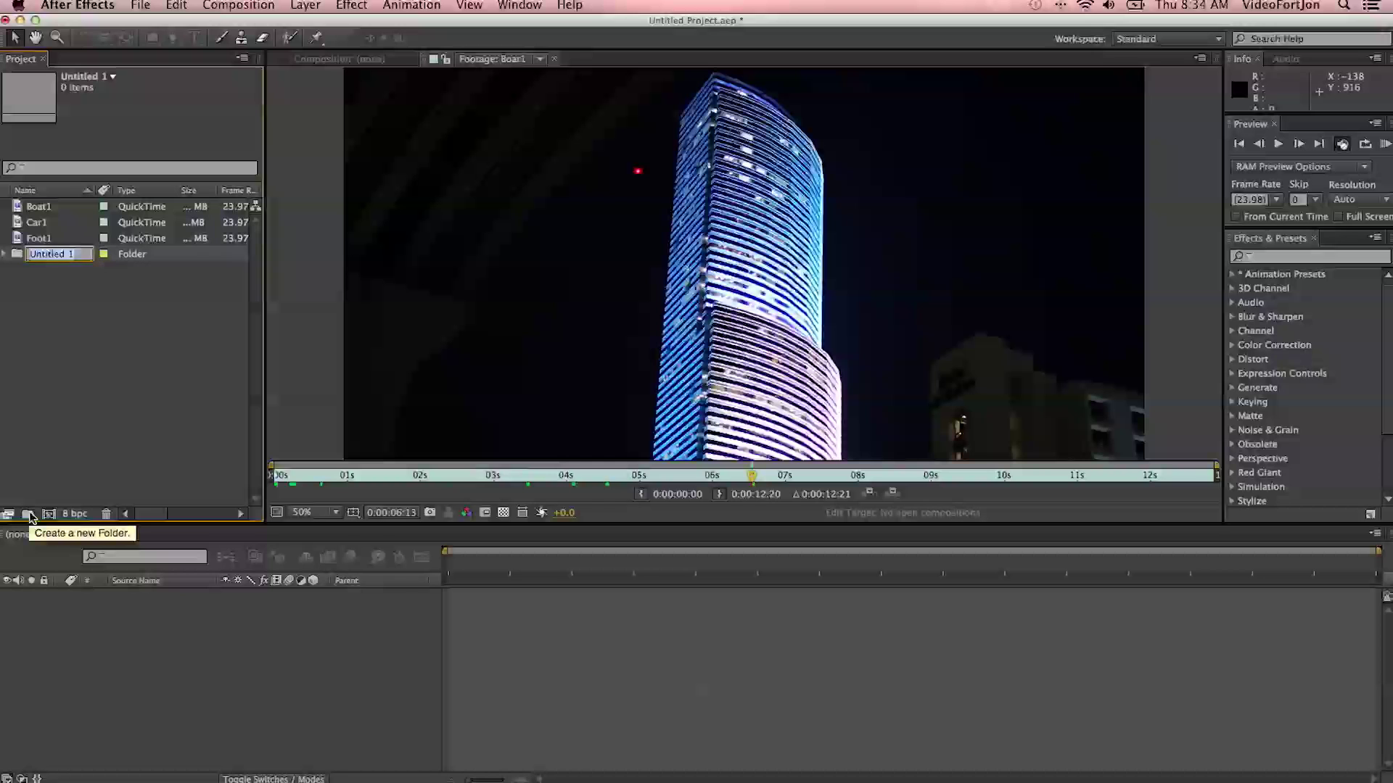
text(00)
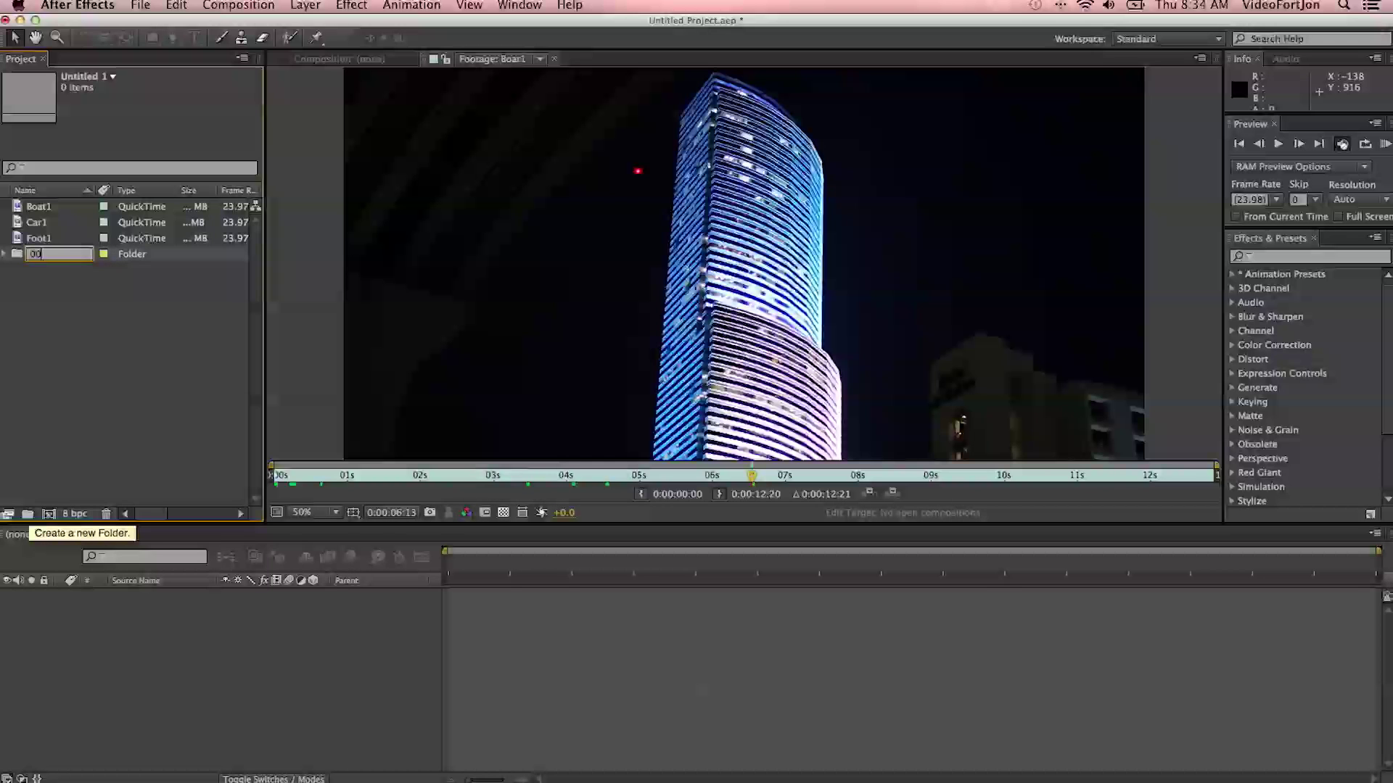
text(_A)
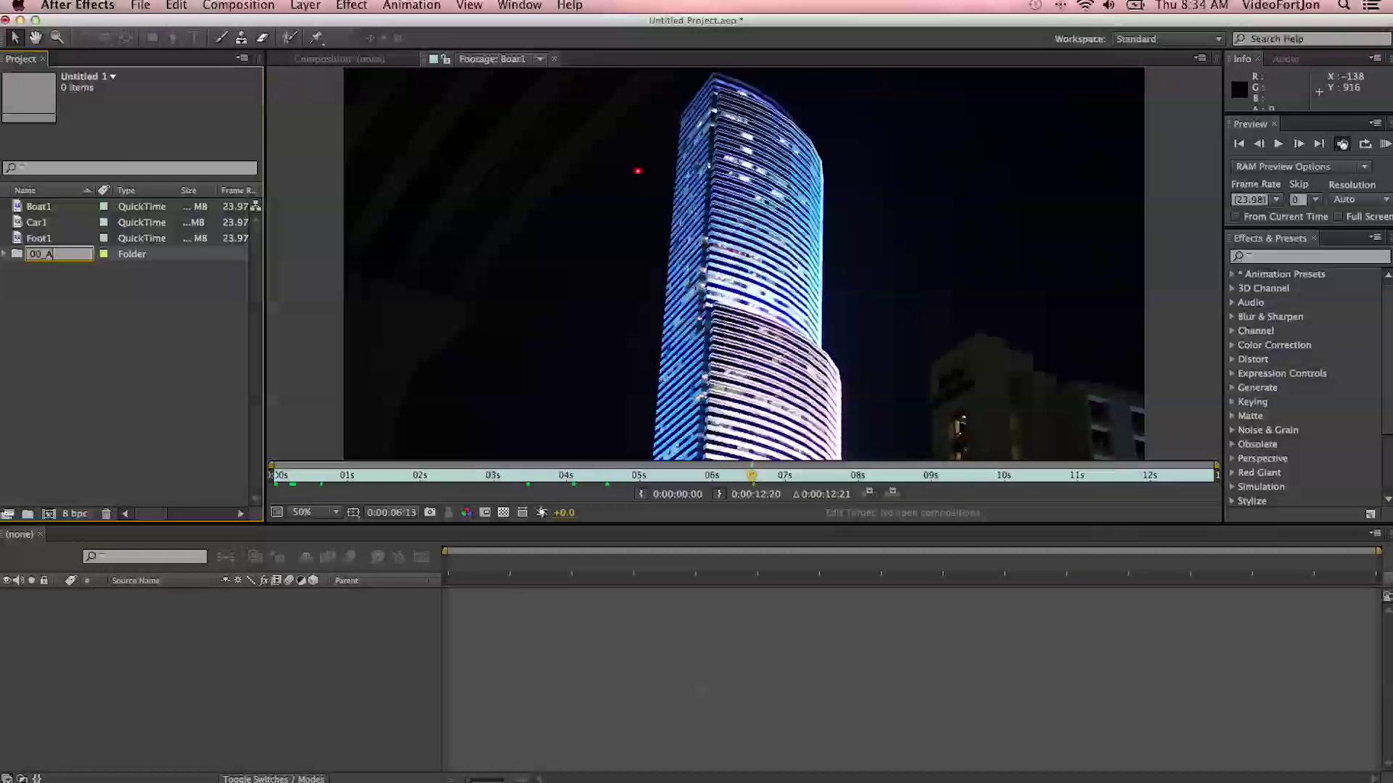
text(ssets)
key(Return)
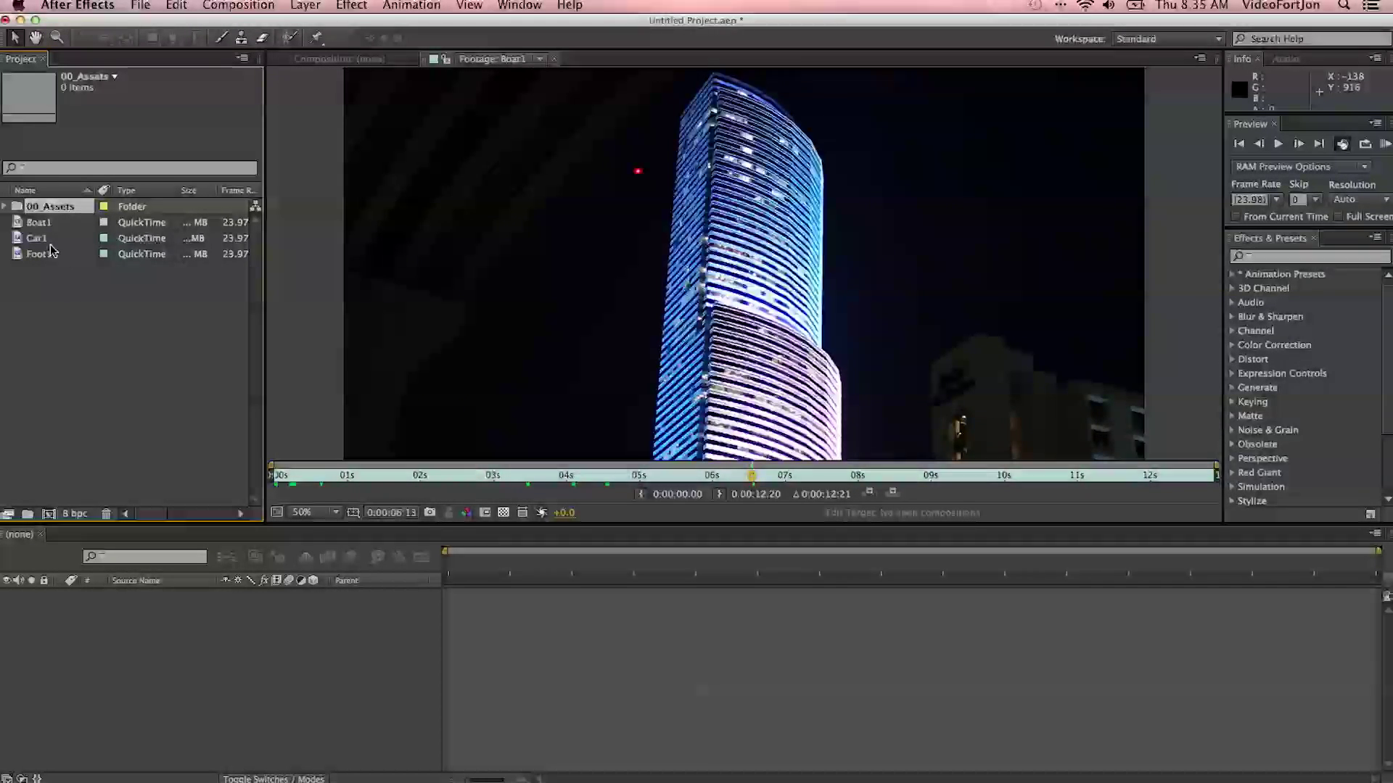
drag(29, 304, 8, 208)
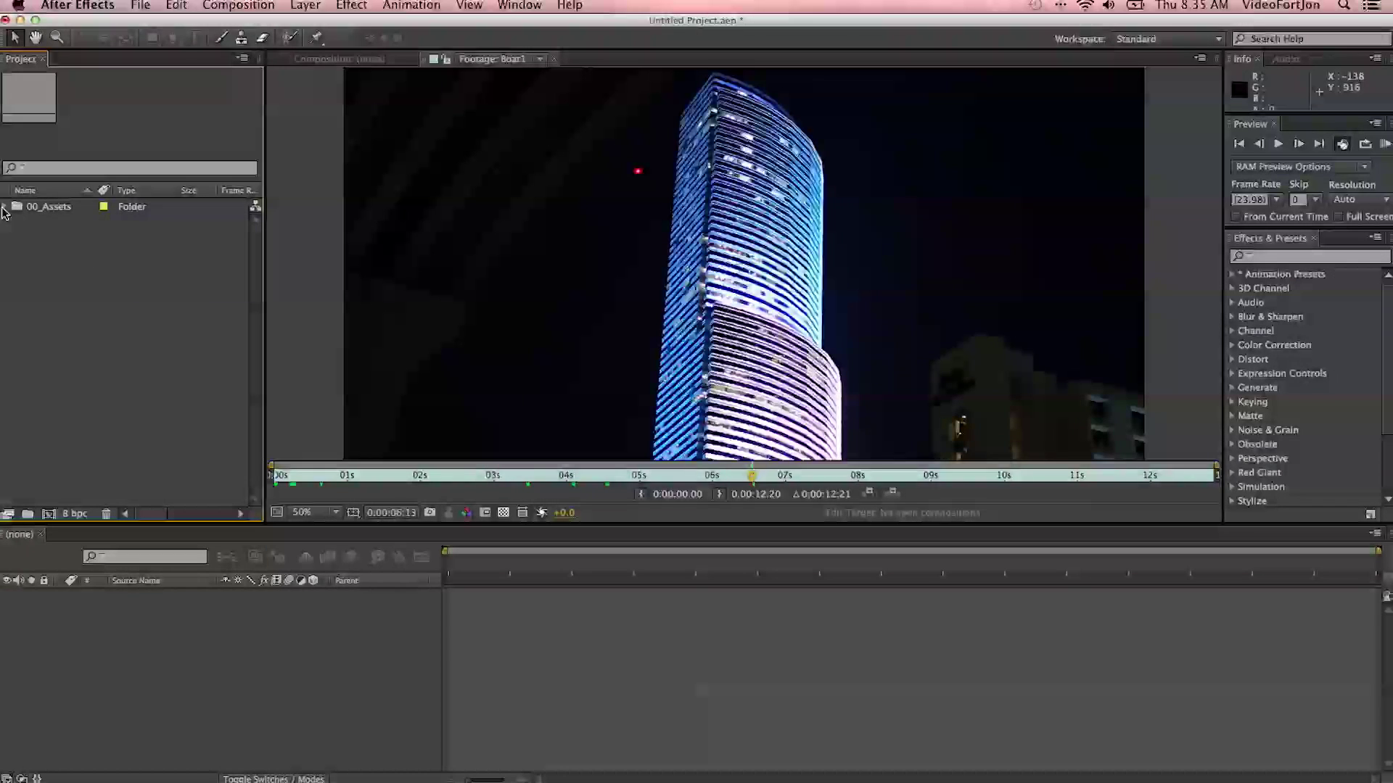
click(4, 208)
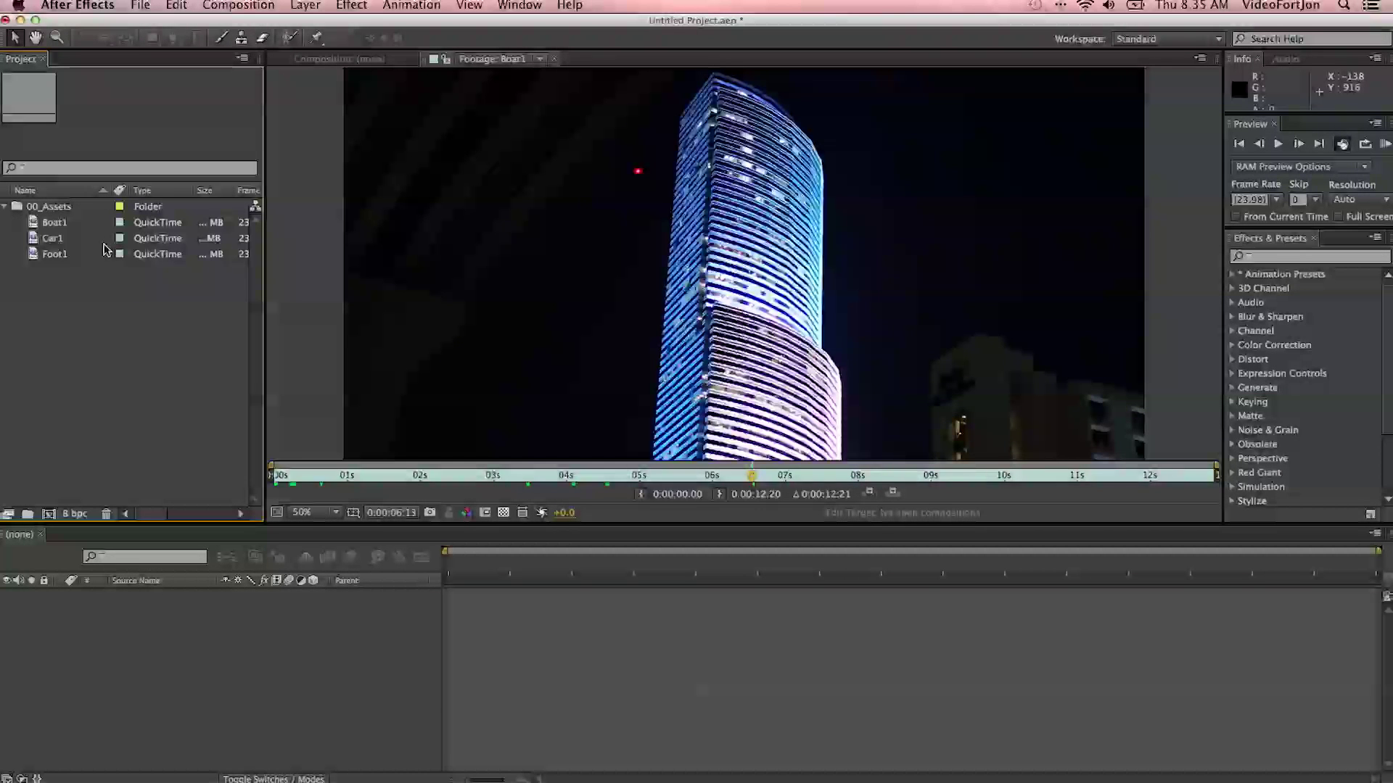
Step: Clear the clip selection and switch the viewer to the empty Composition: (none) tab
click(50, 239)
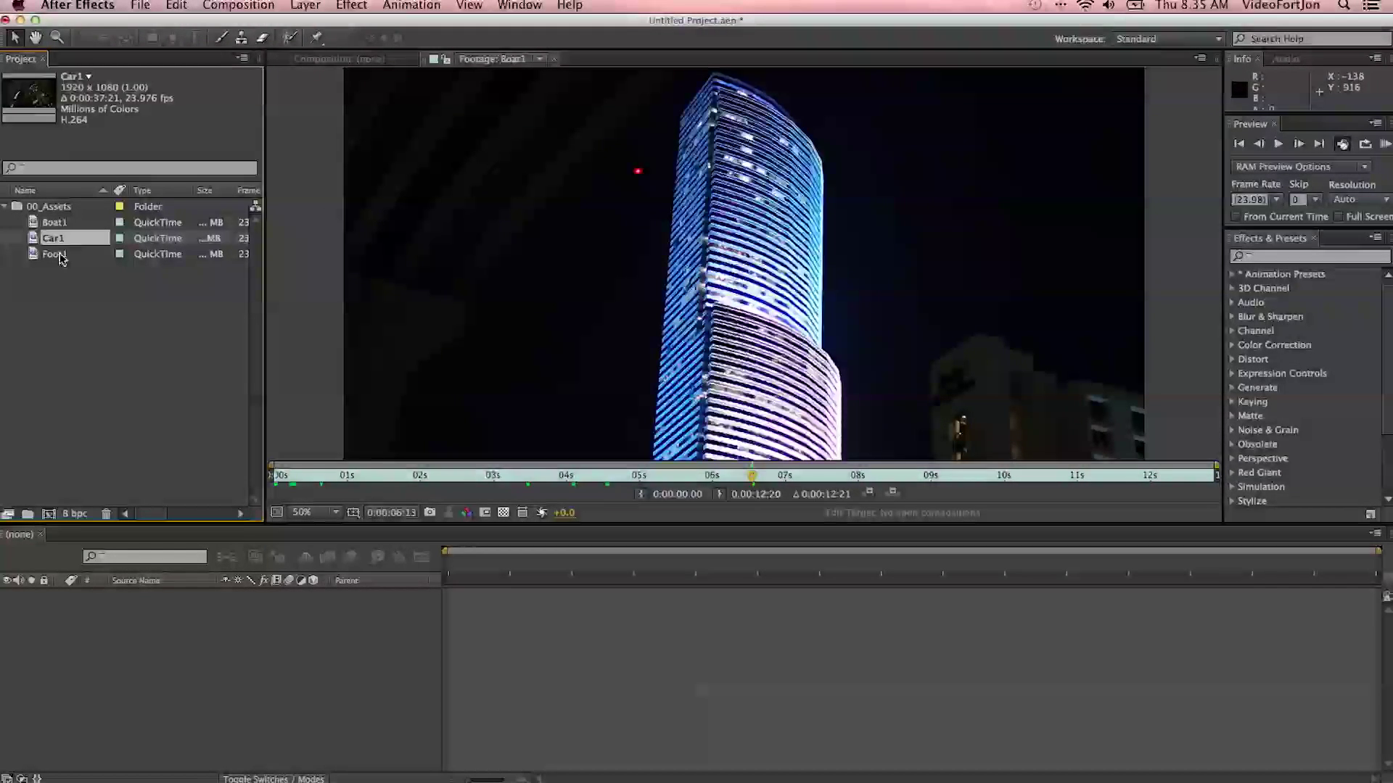
click(58, 256)
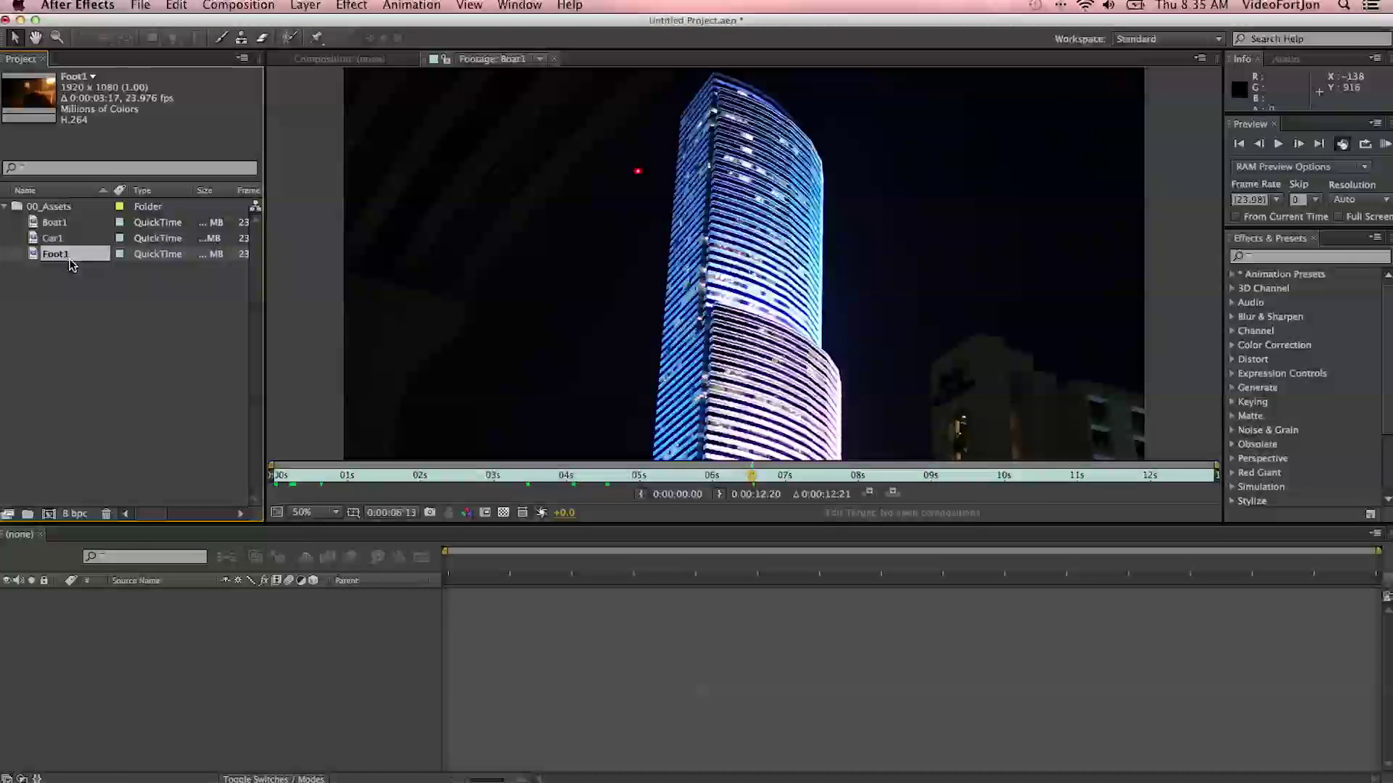
click(101, 310)
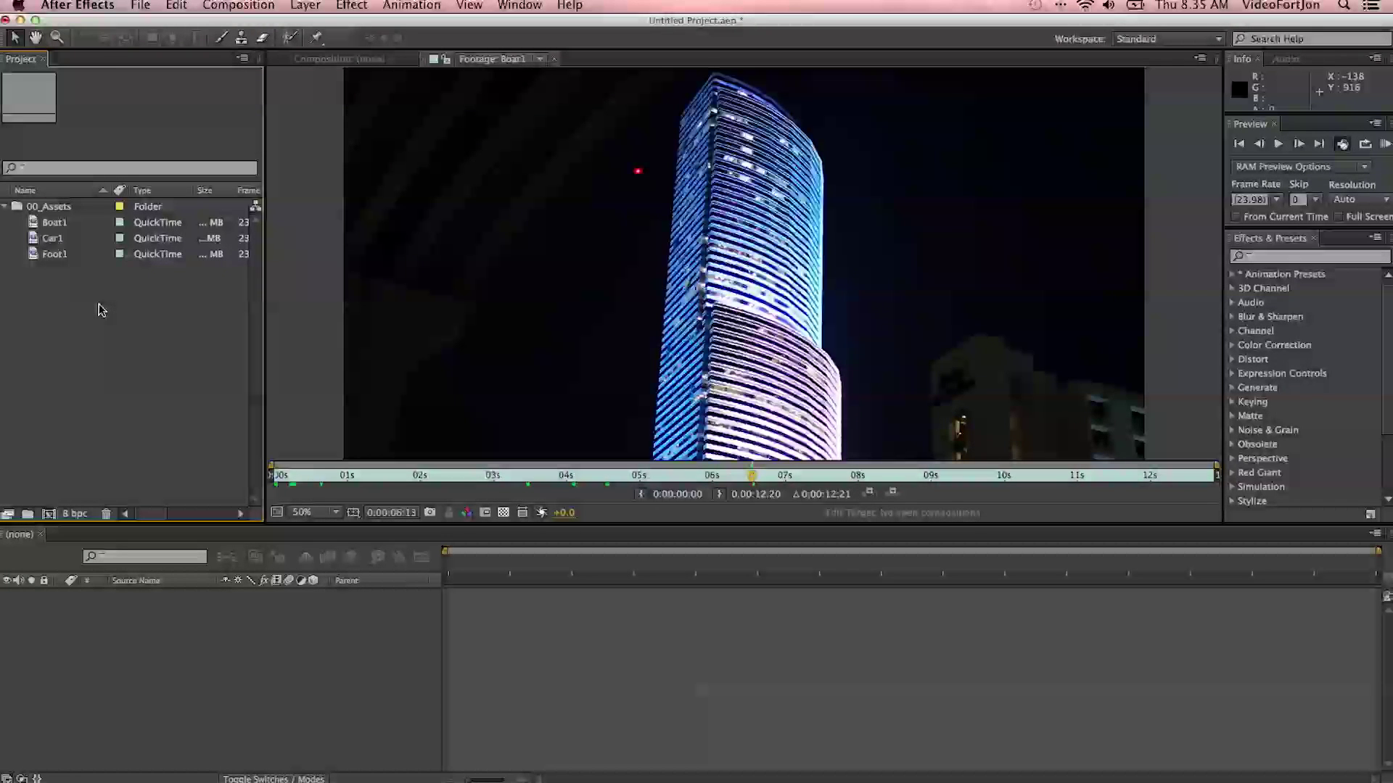
click(316, 59)
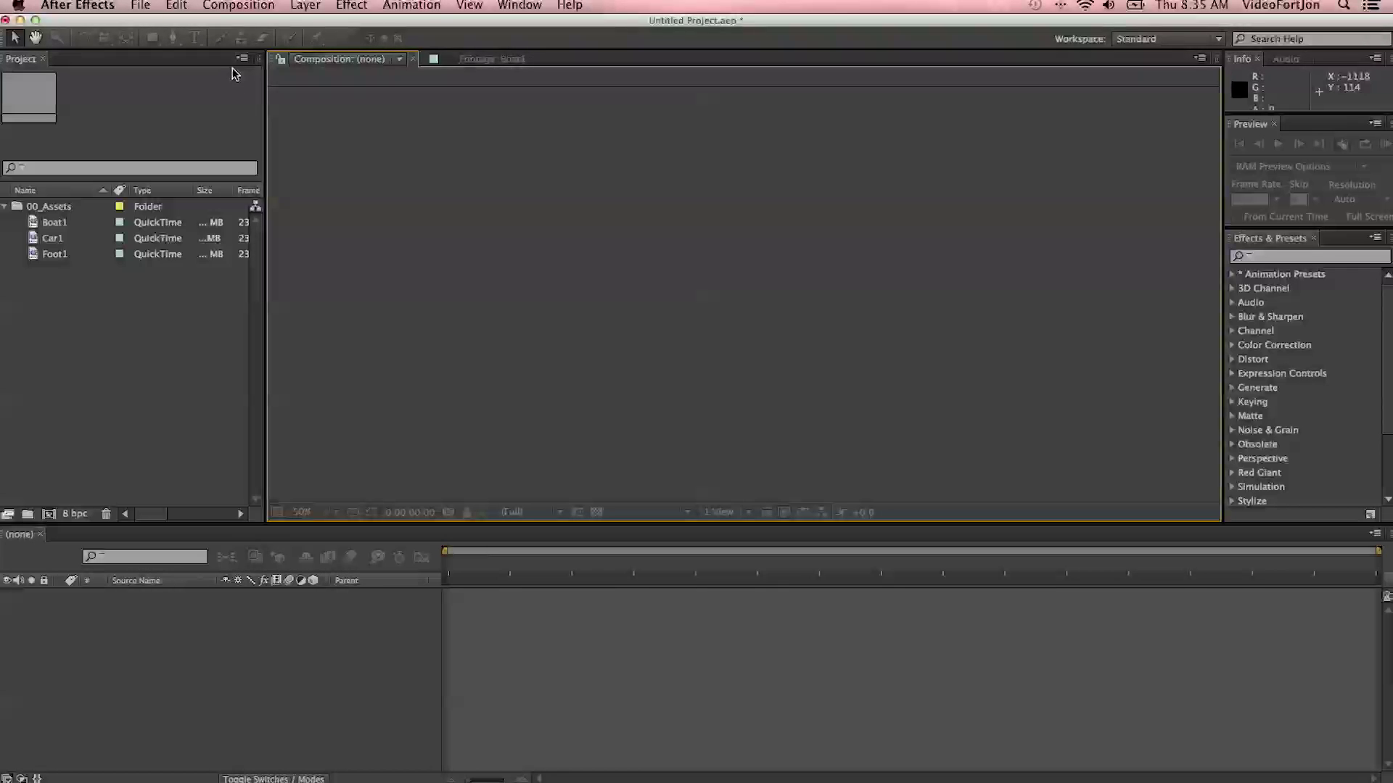
Step: Create composition Boat: Custom preset, Square Pixels, Full resolution, 0:00:30:00 duration
click(237, 6)
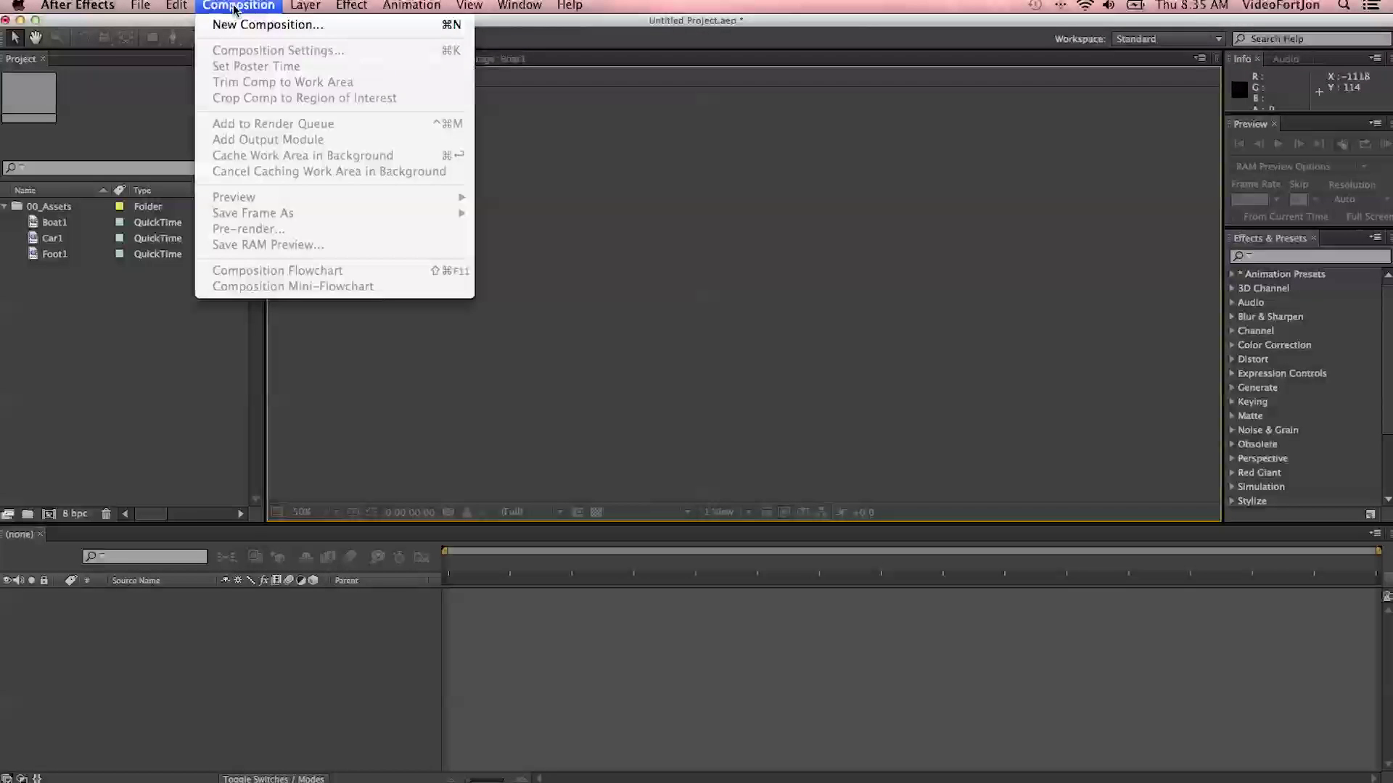
click(246, 25)
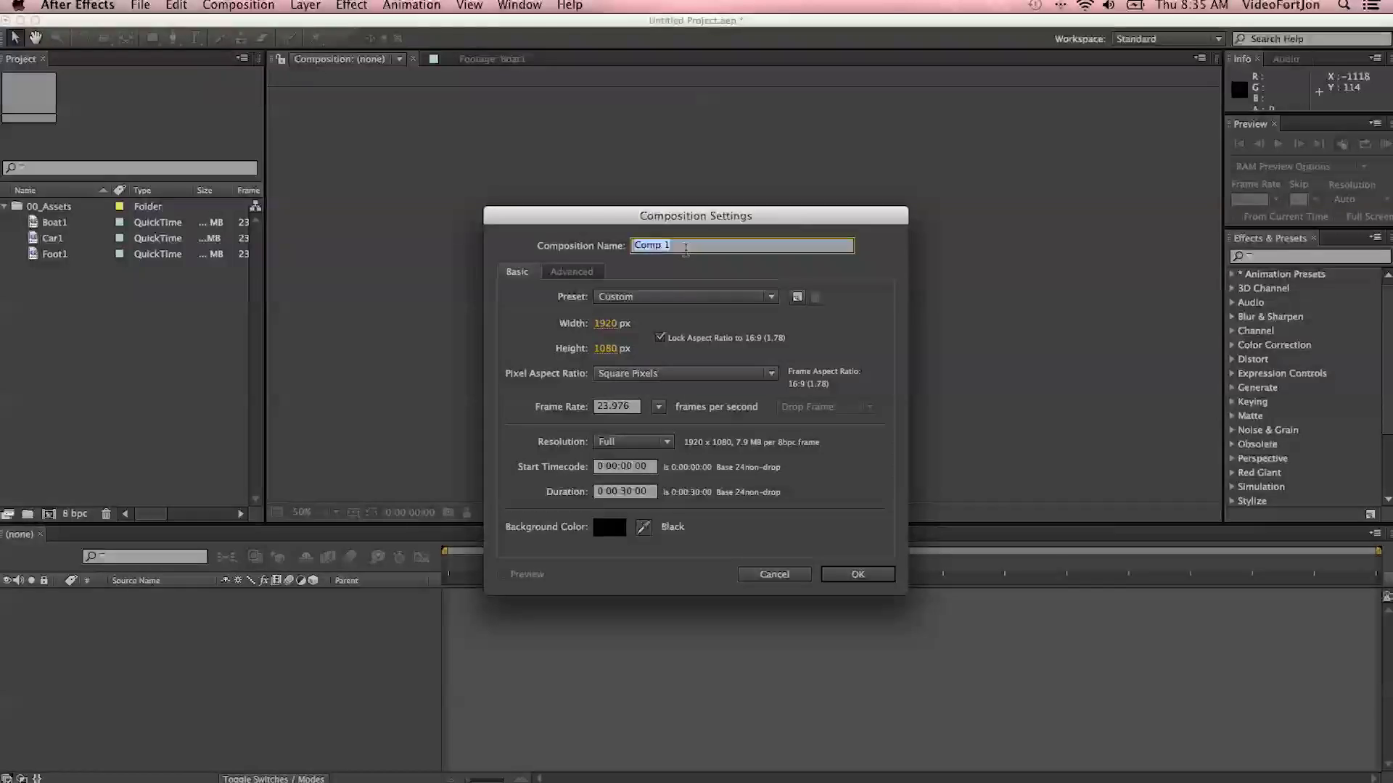
text(Bou)
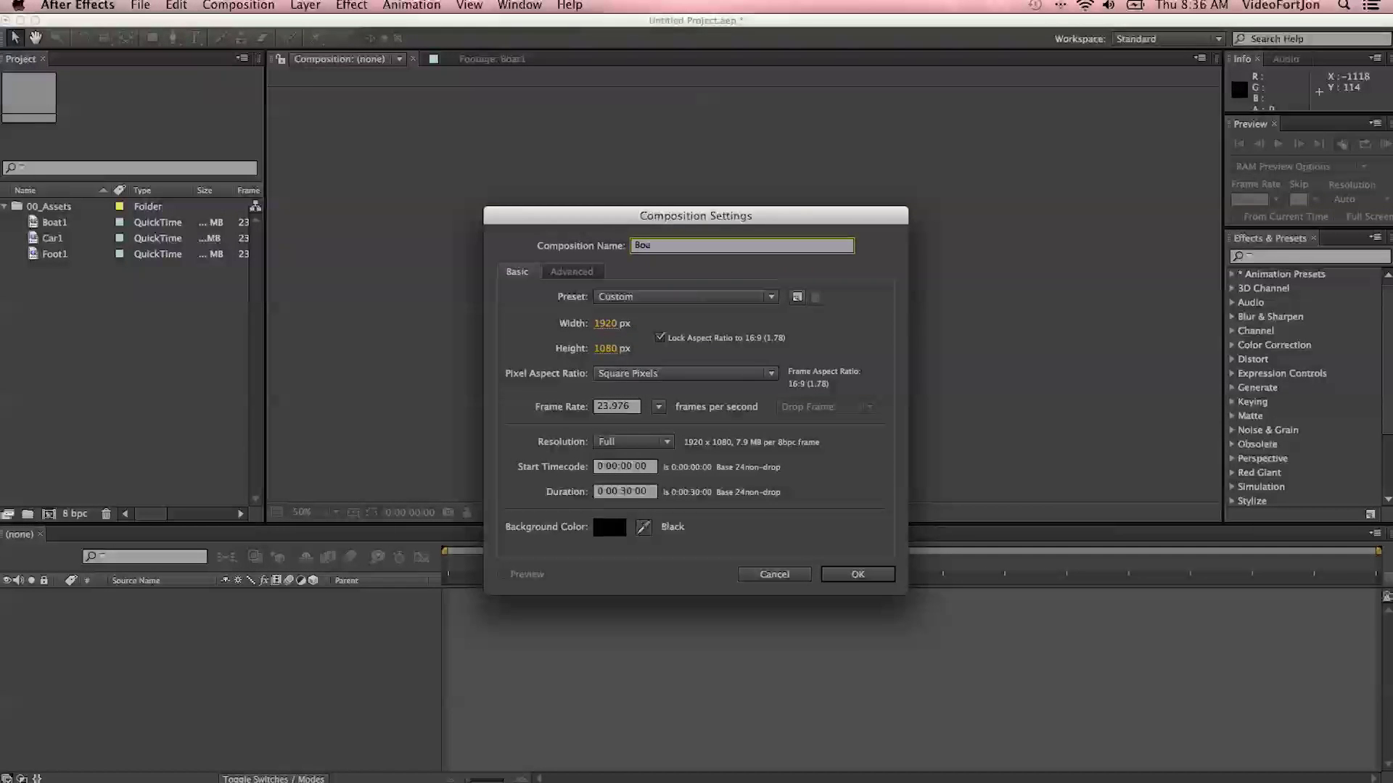
click(621, 299)
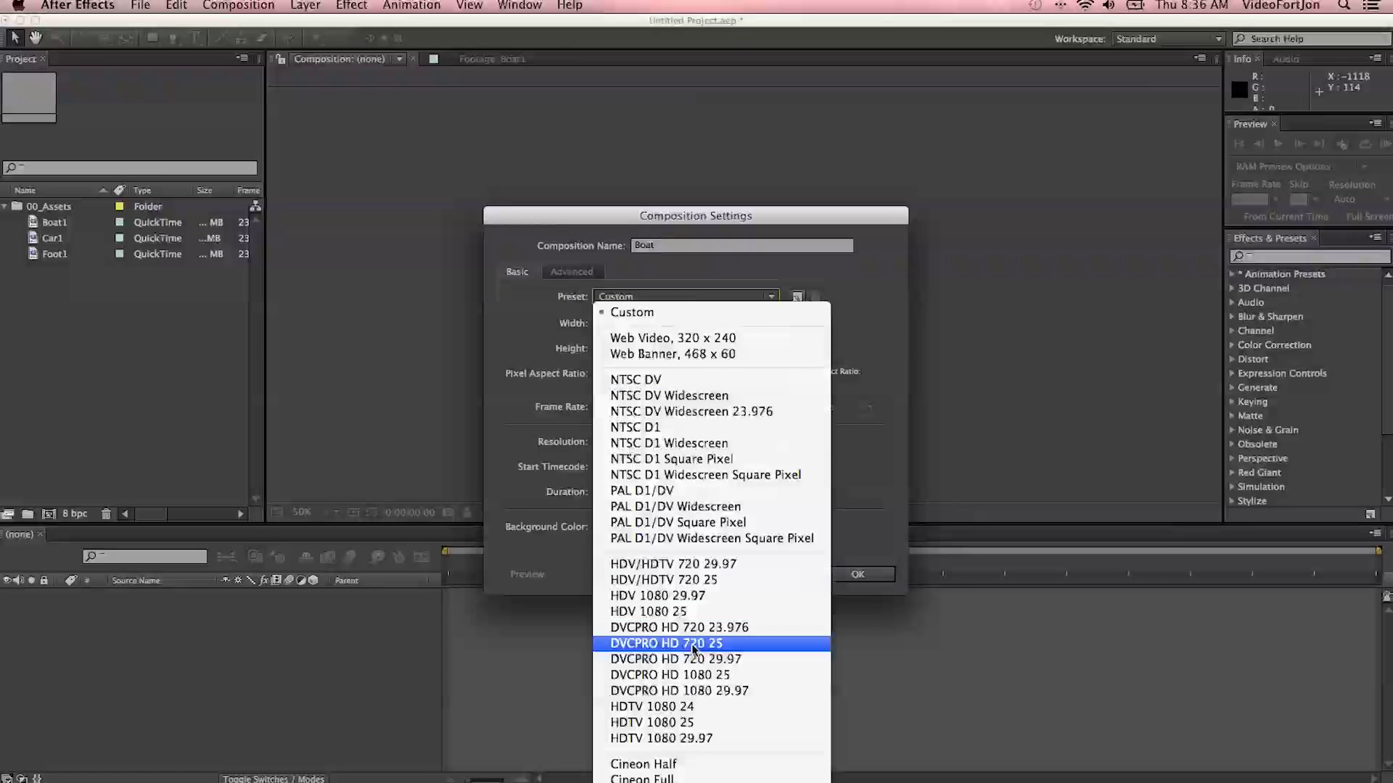
click(624, 312)
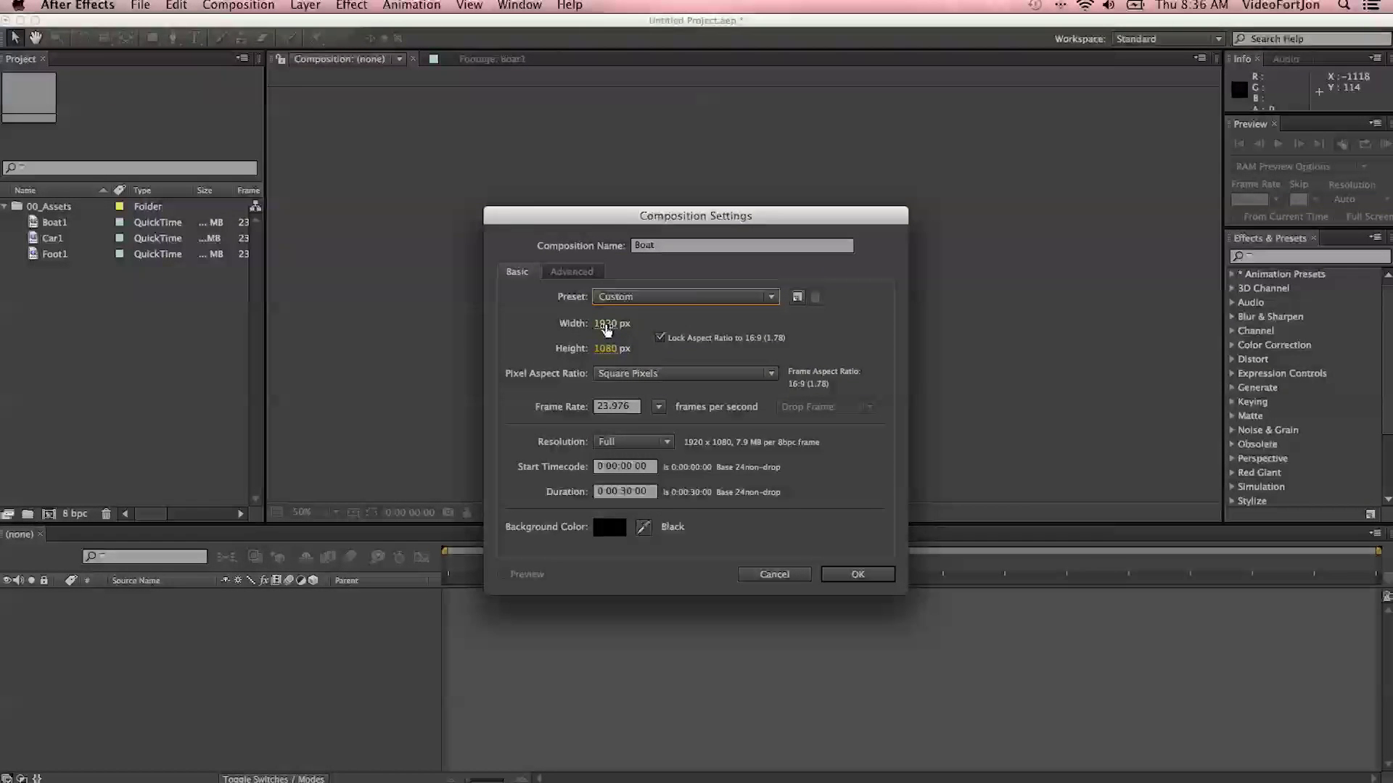
click(636, 376)
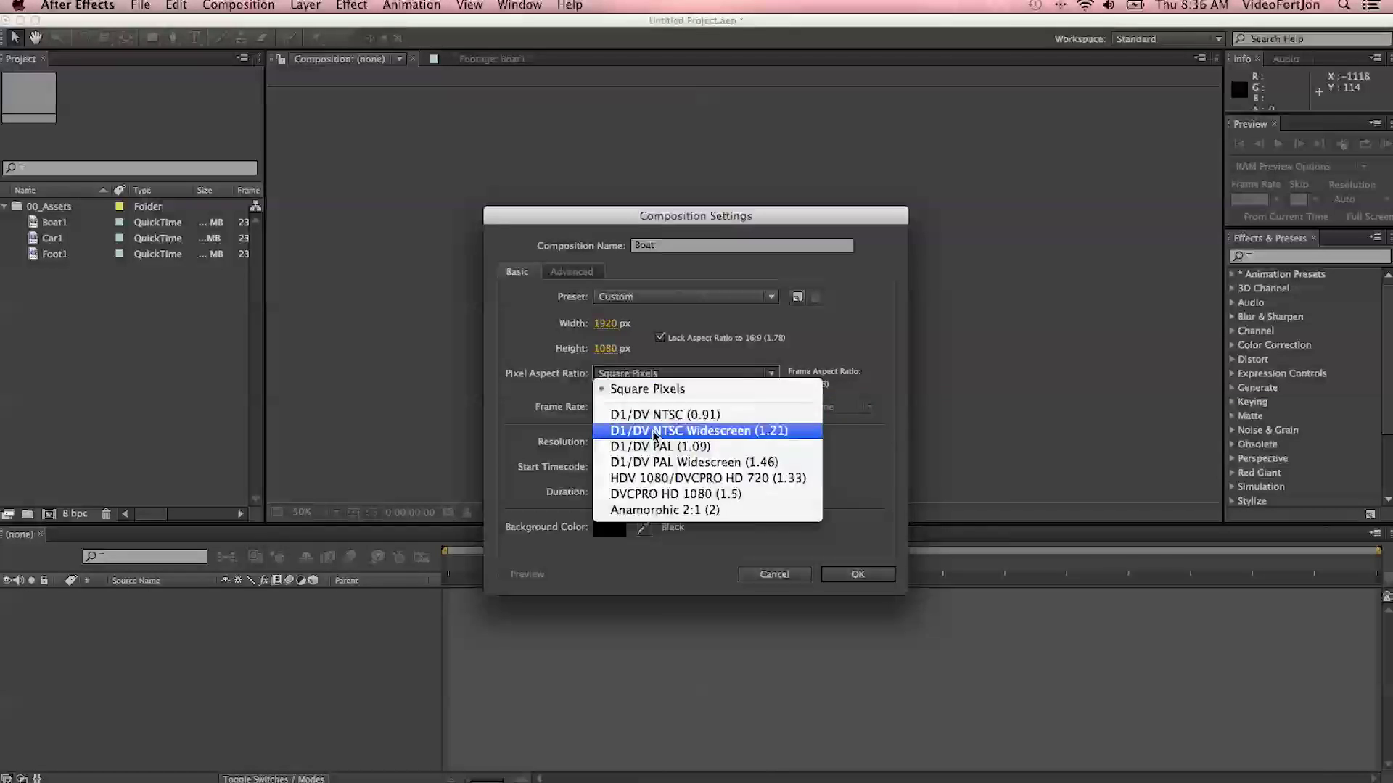
click(549, 397)
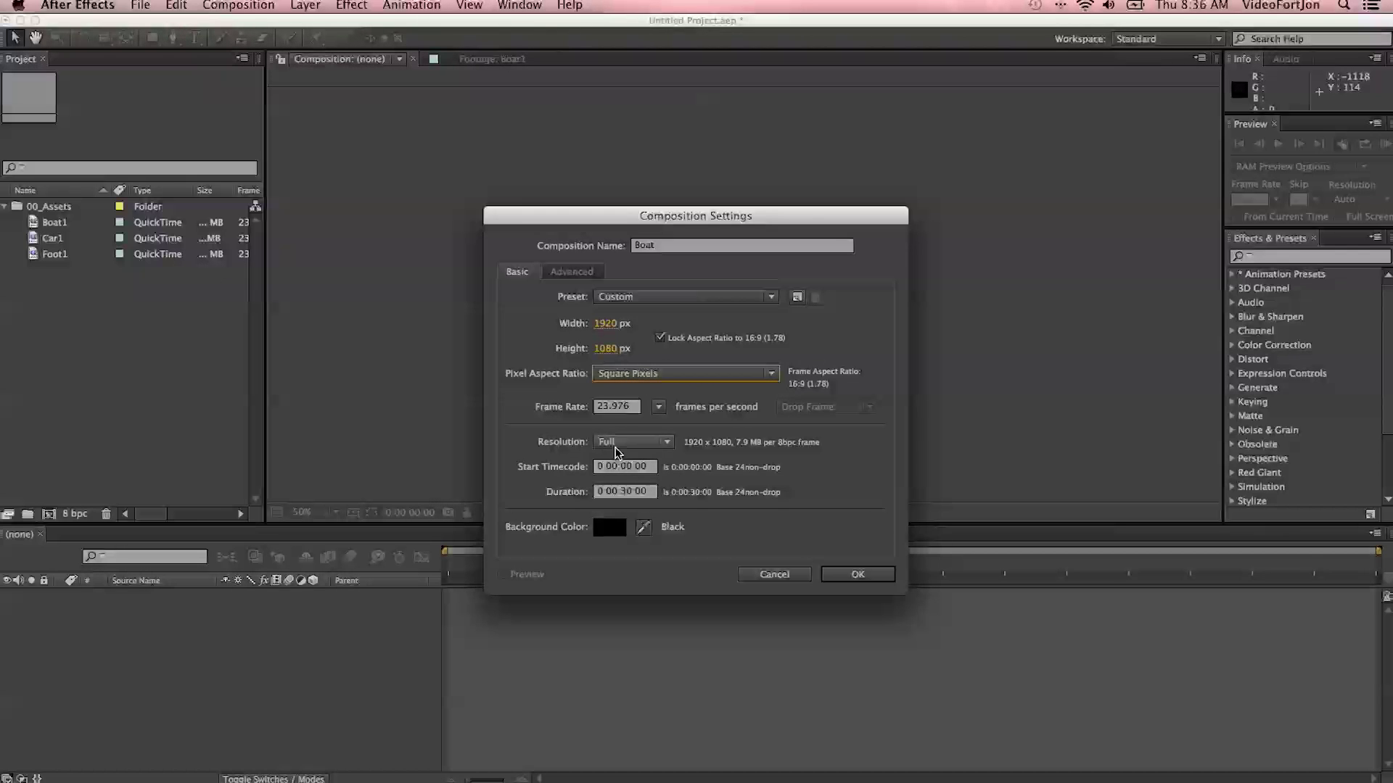
click(616, 443)
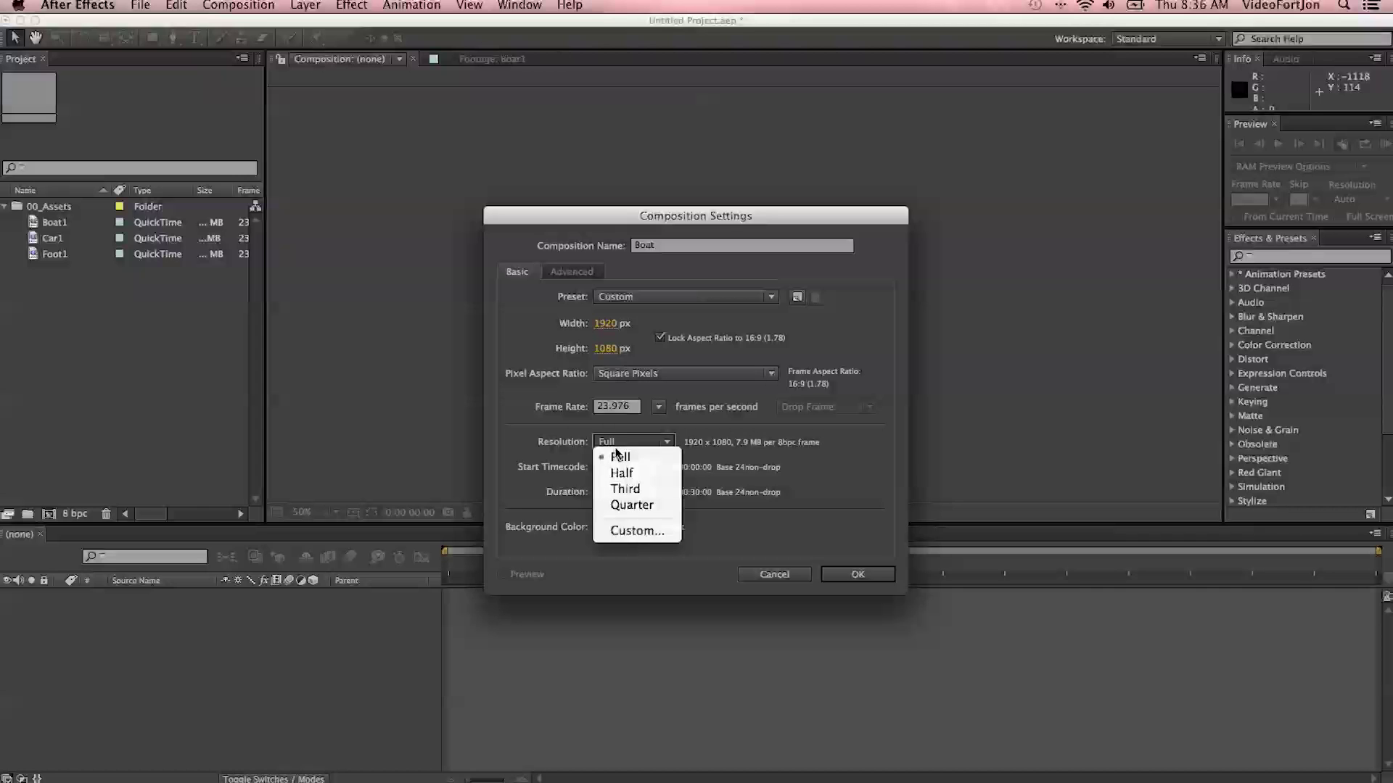
click(618, 457)
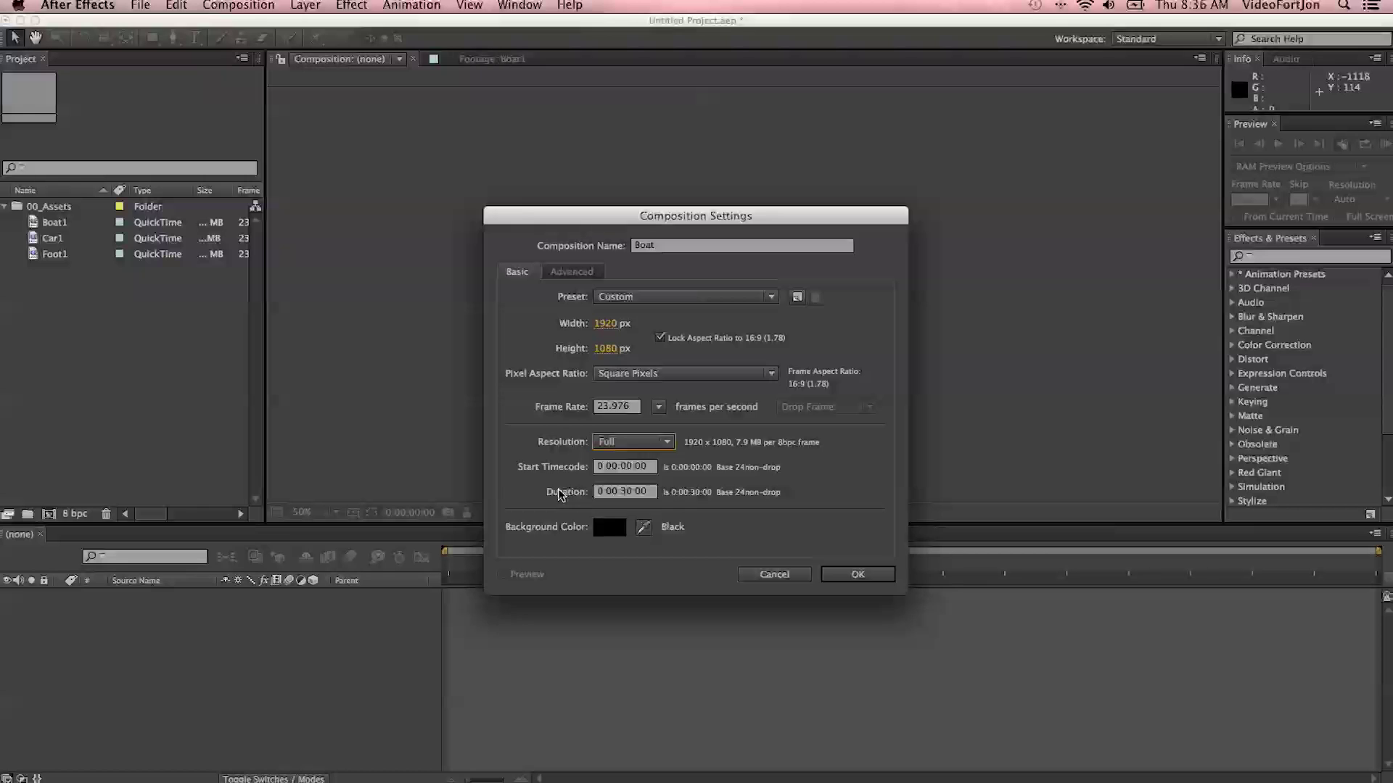
click(637, 492)
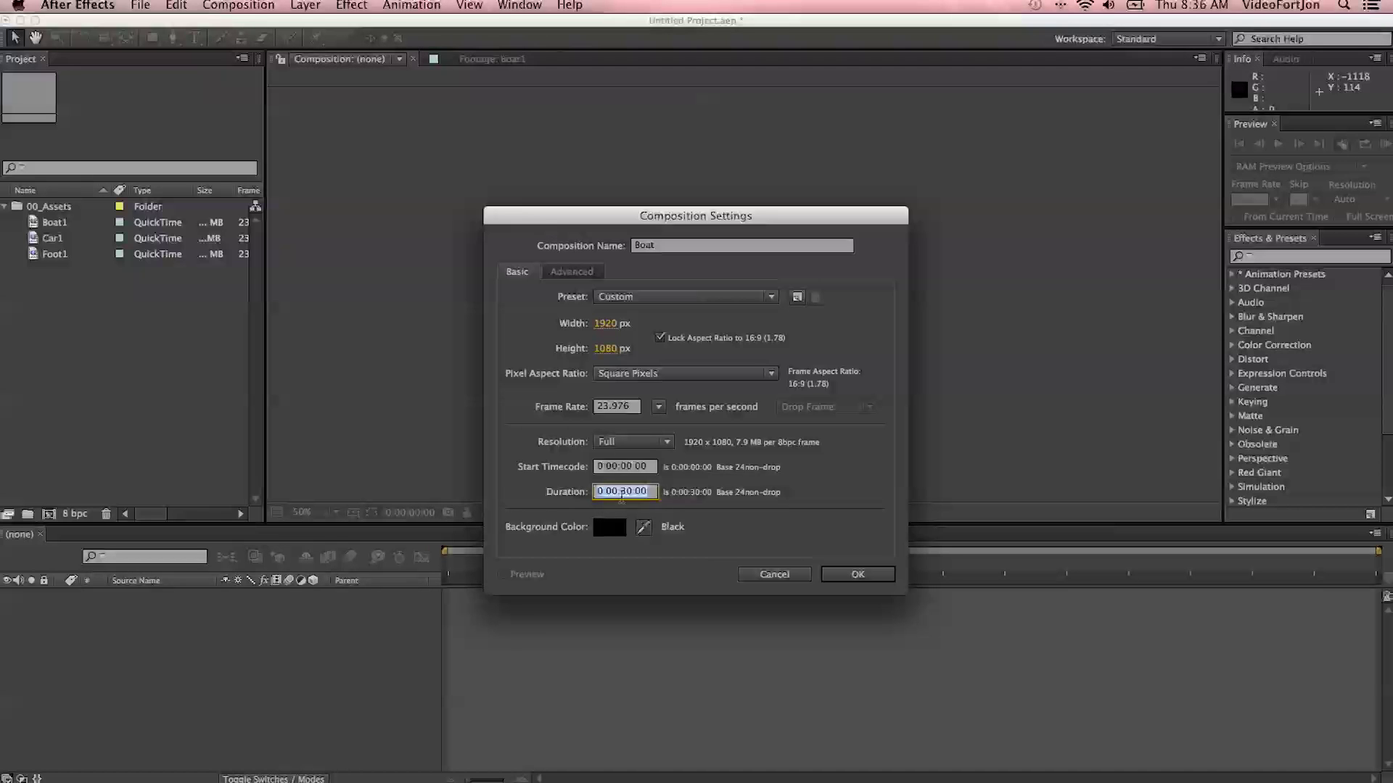
click(632, 491)
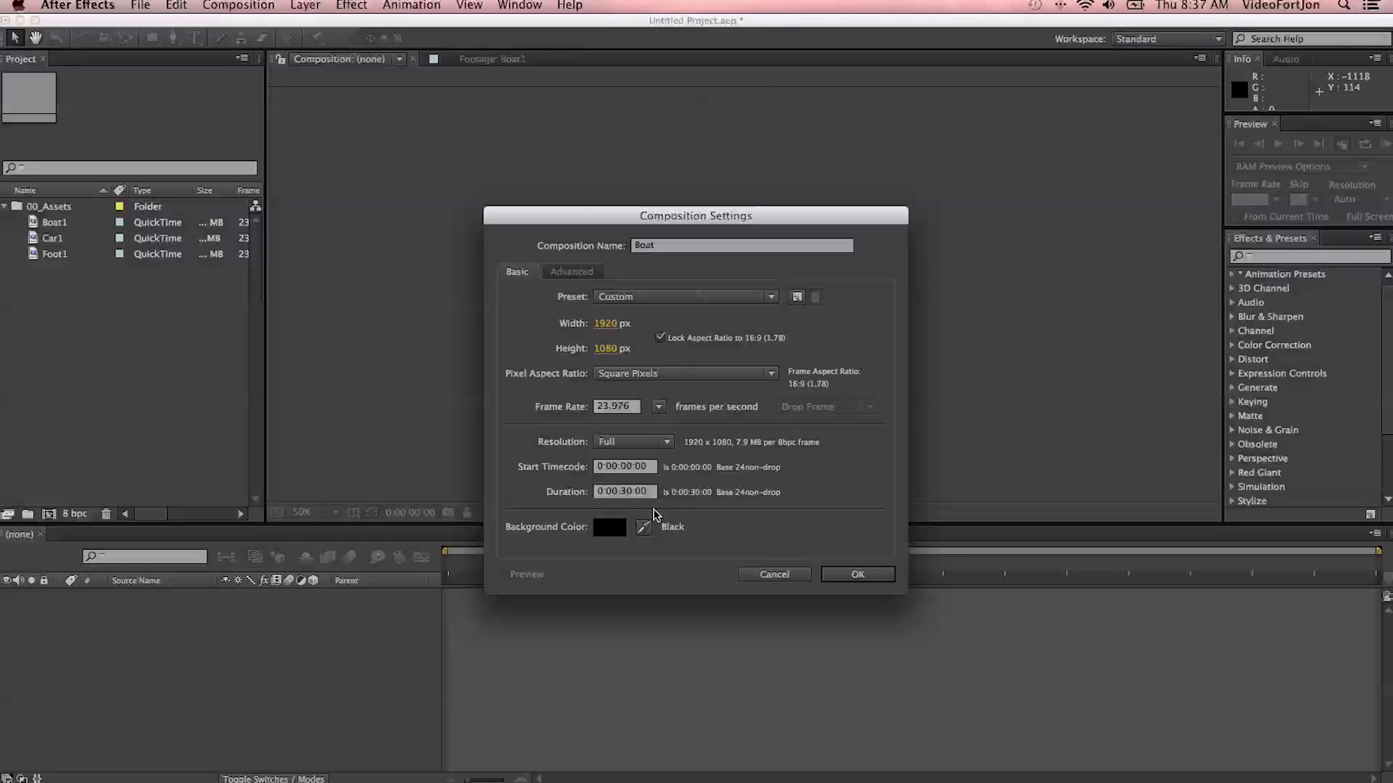
click(859, 574)
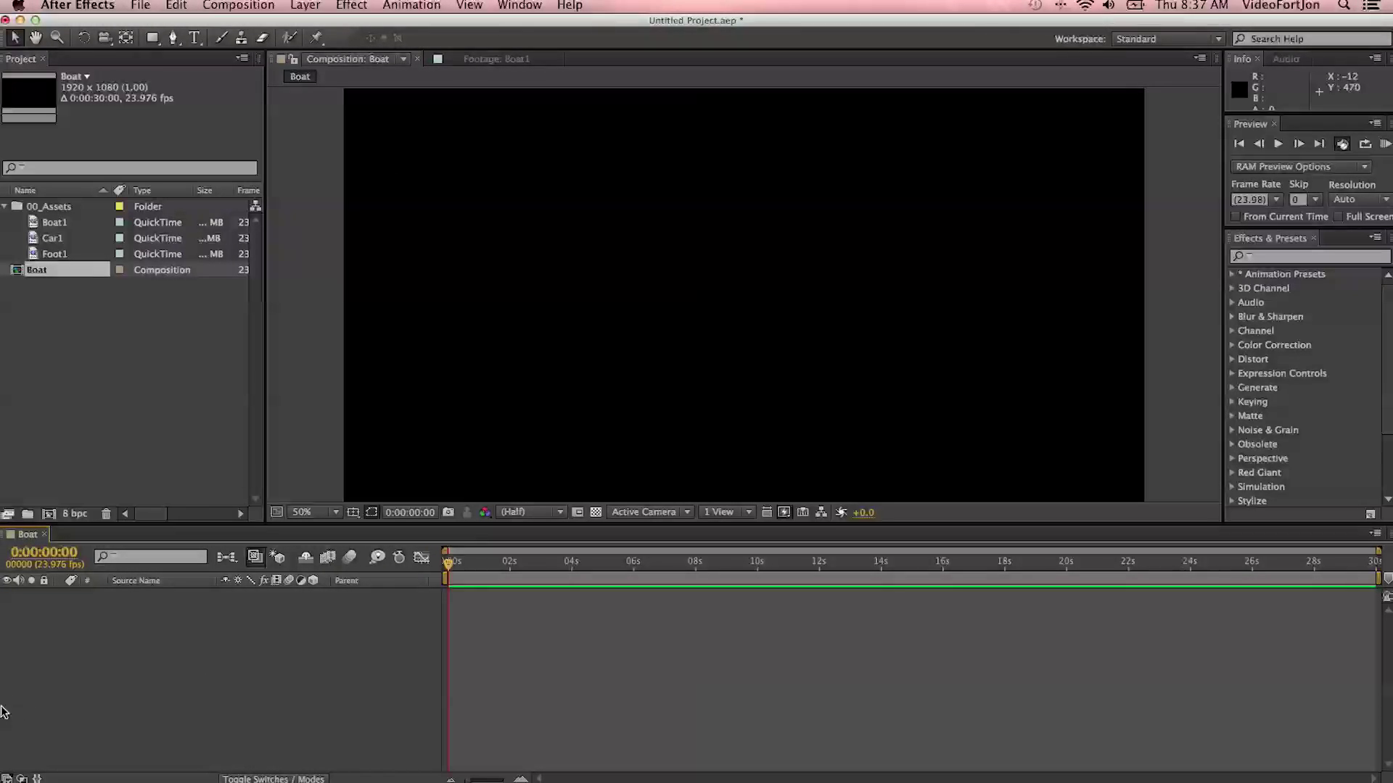
Step: Create a 01_Comps folder and drag the Boat composition into it
click(26, 274)
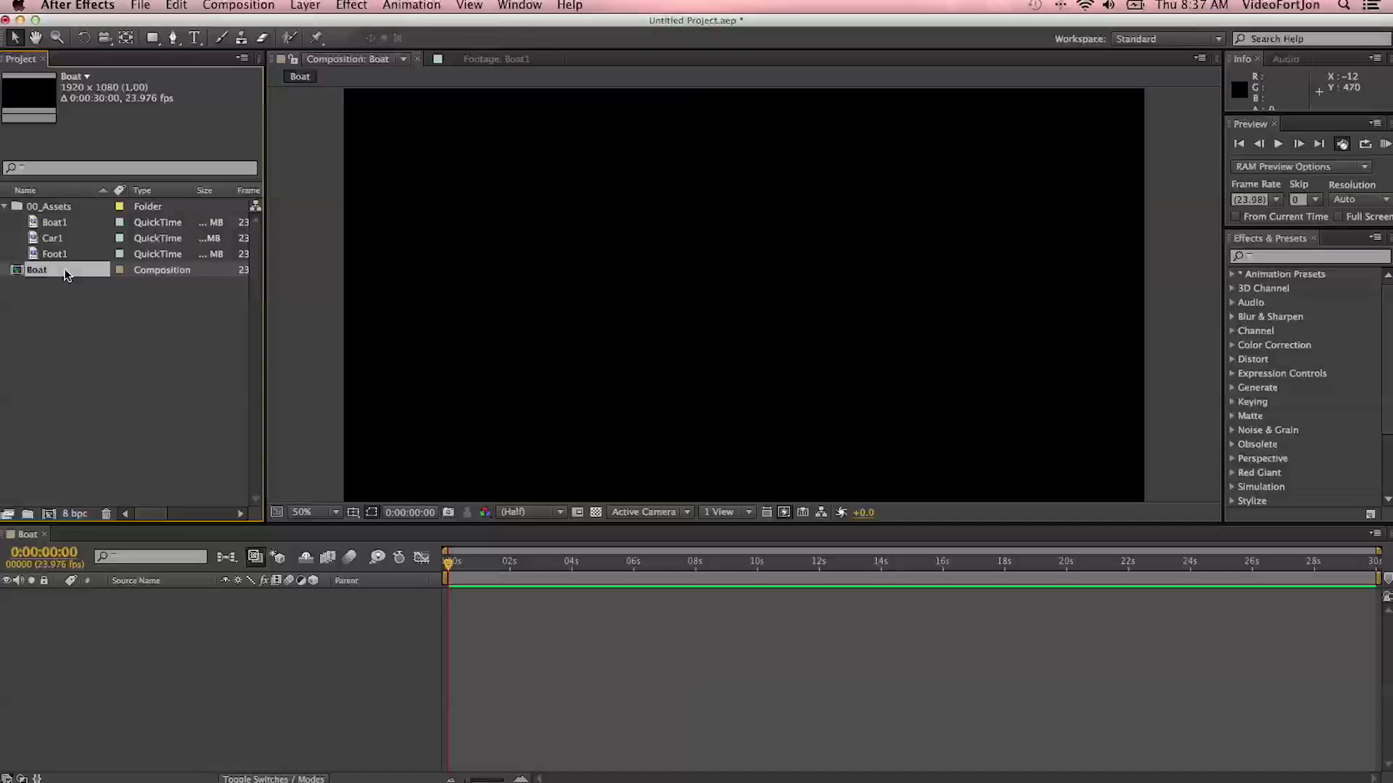
click(78, 348)
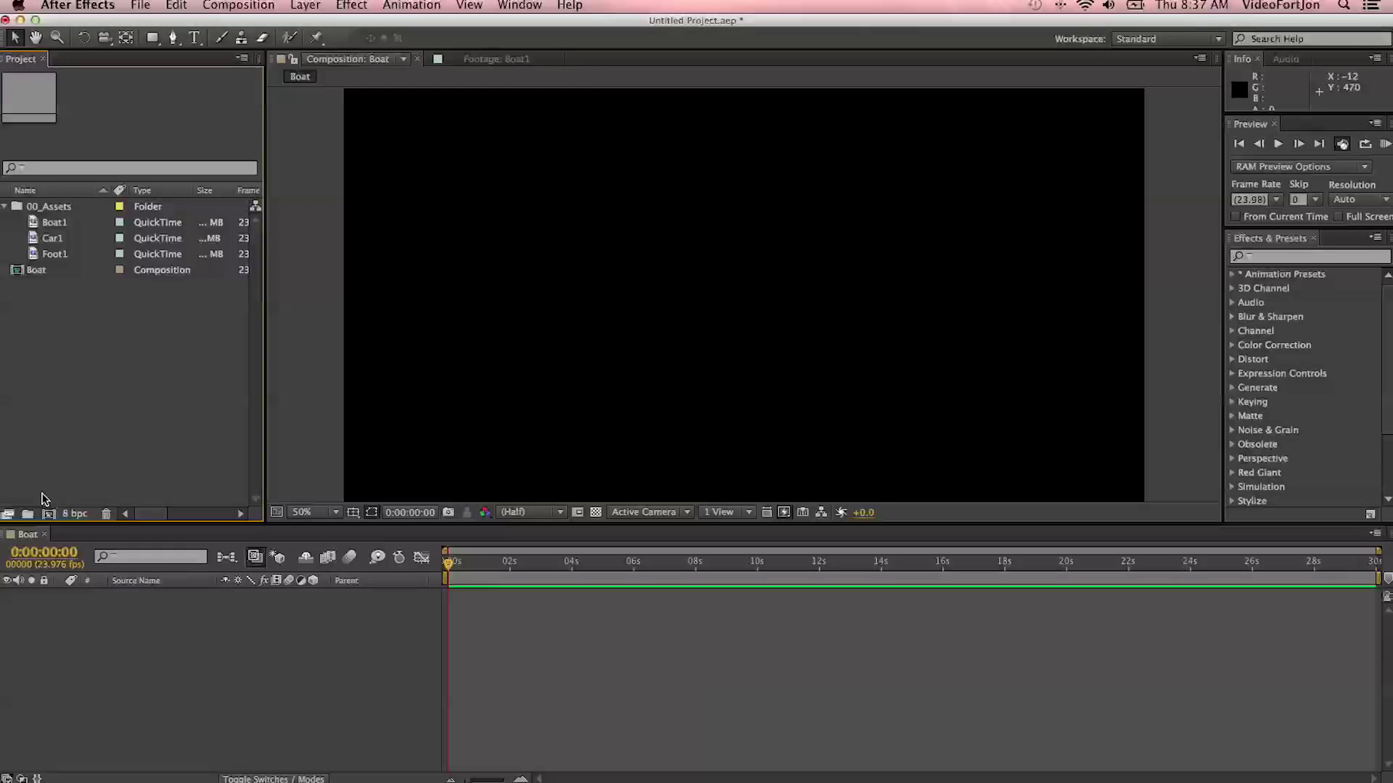
click(28, 515)
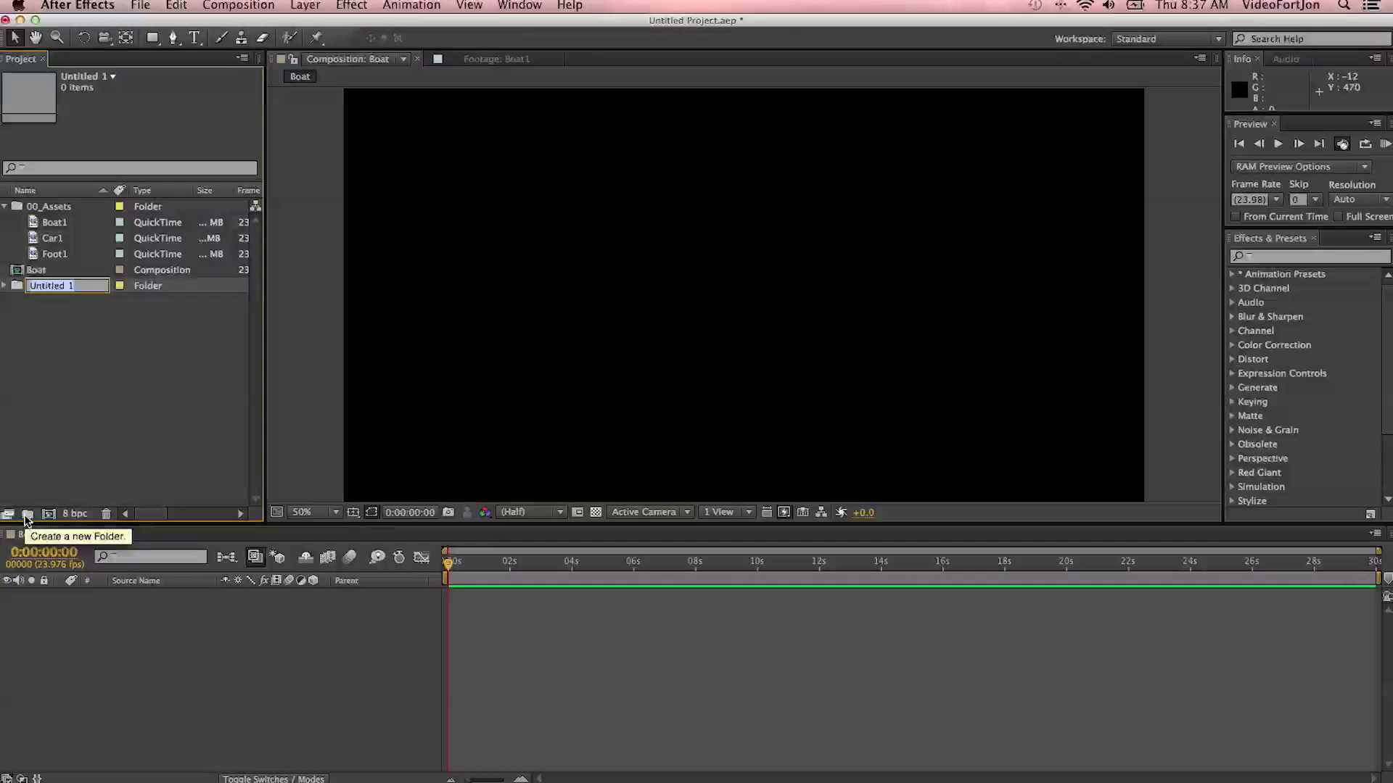
text(01_Comps)
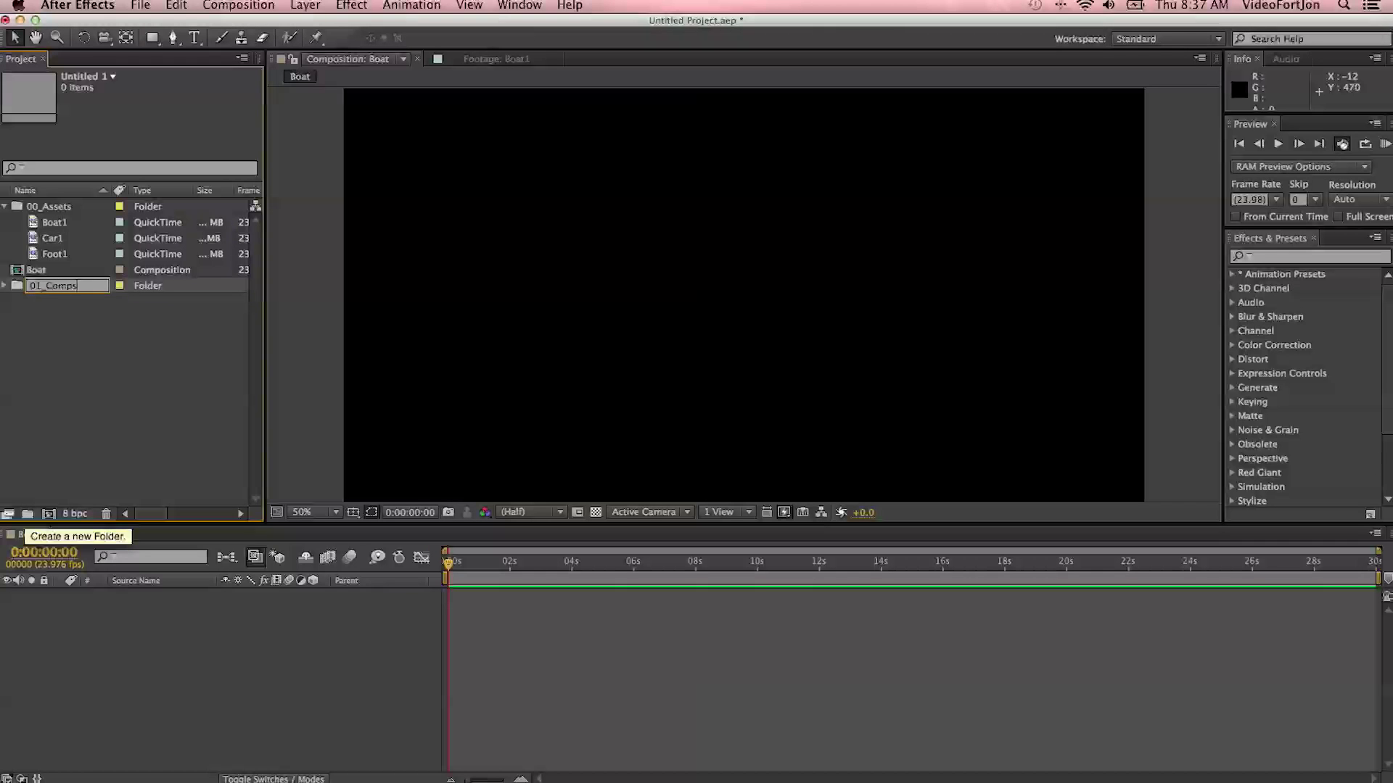
key(Return)
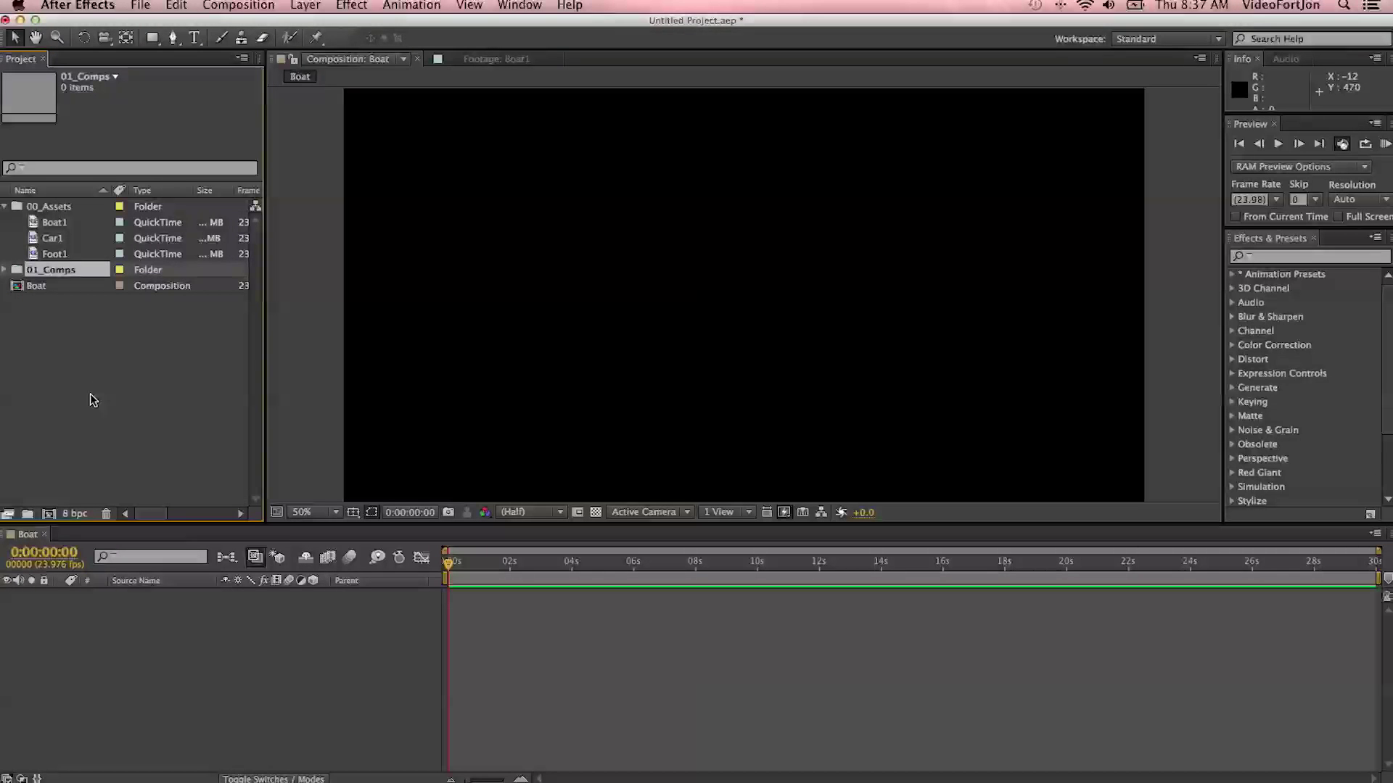
click(36, 332)
drag(22, 293, 22, 278)
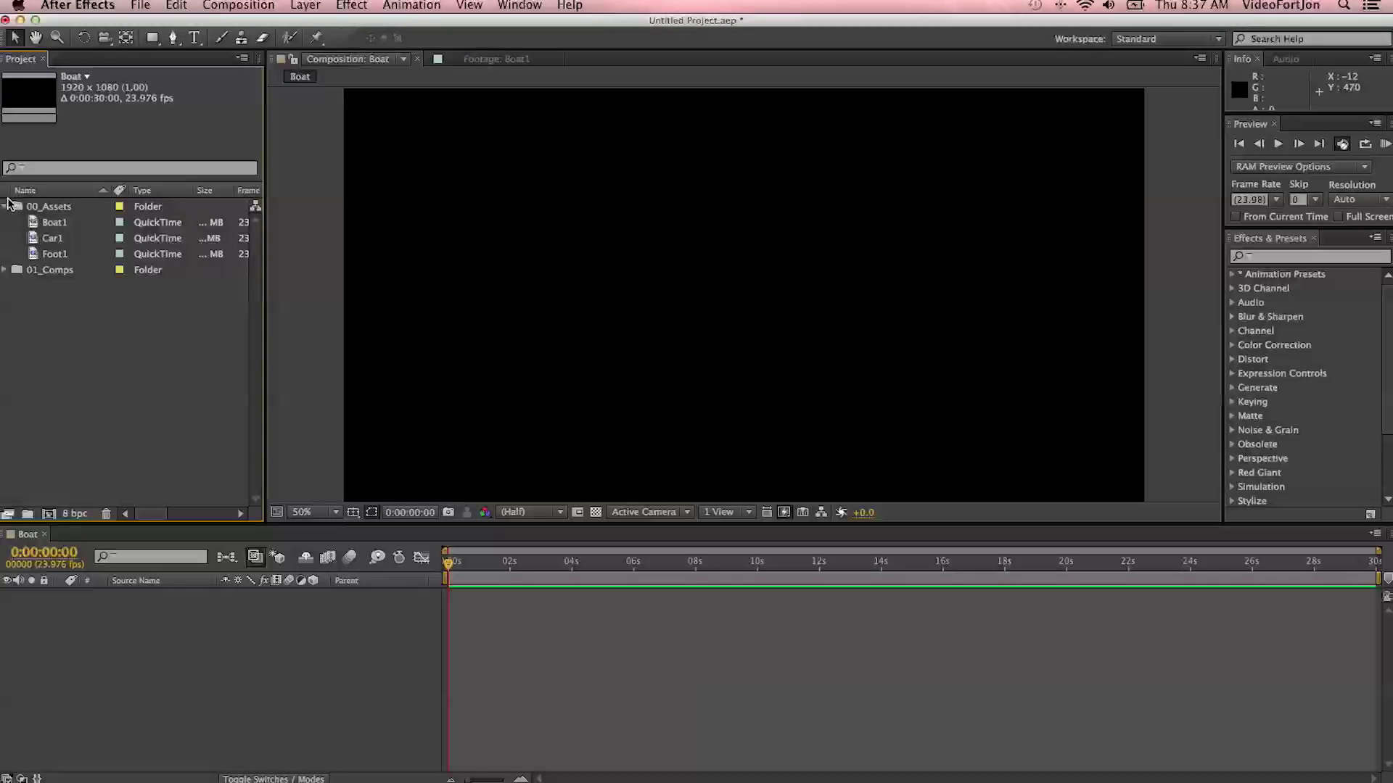
Step: Collapse 00_Assets, expand 01_Comps, and activate the composition viewer and timeline
click(5, 207)
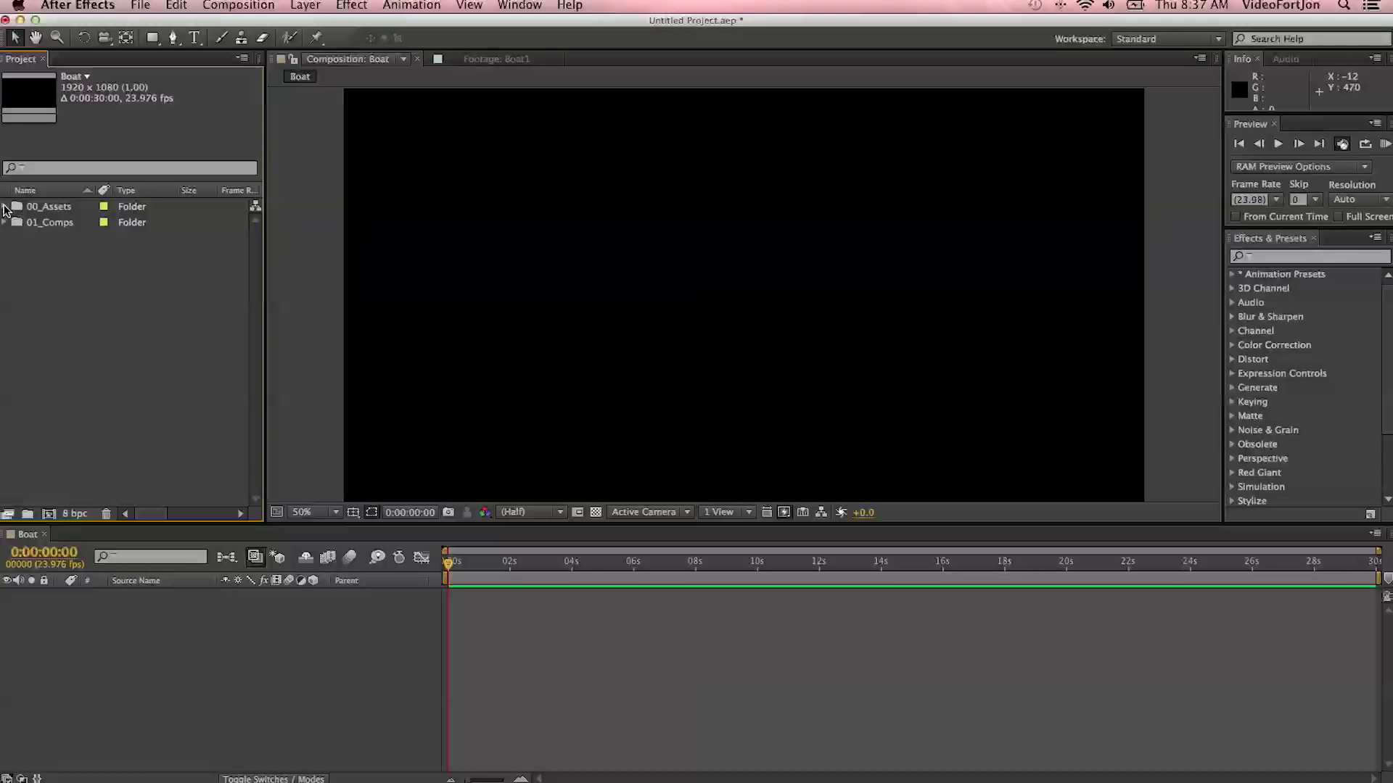
click(28, 253)
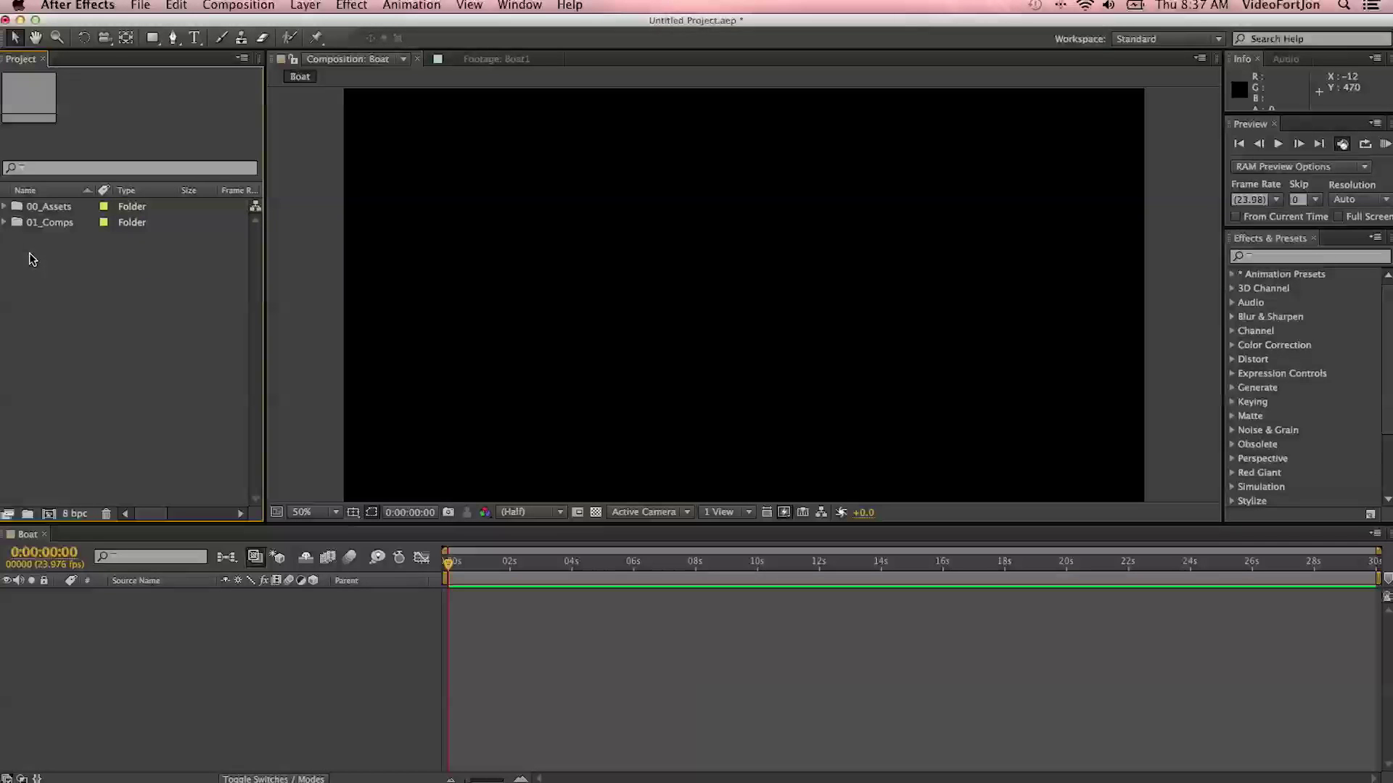
click(3, 223)
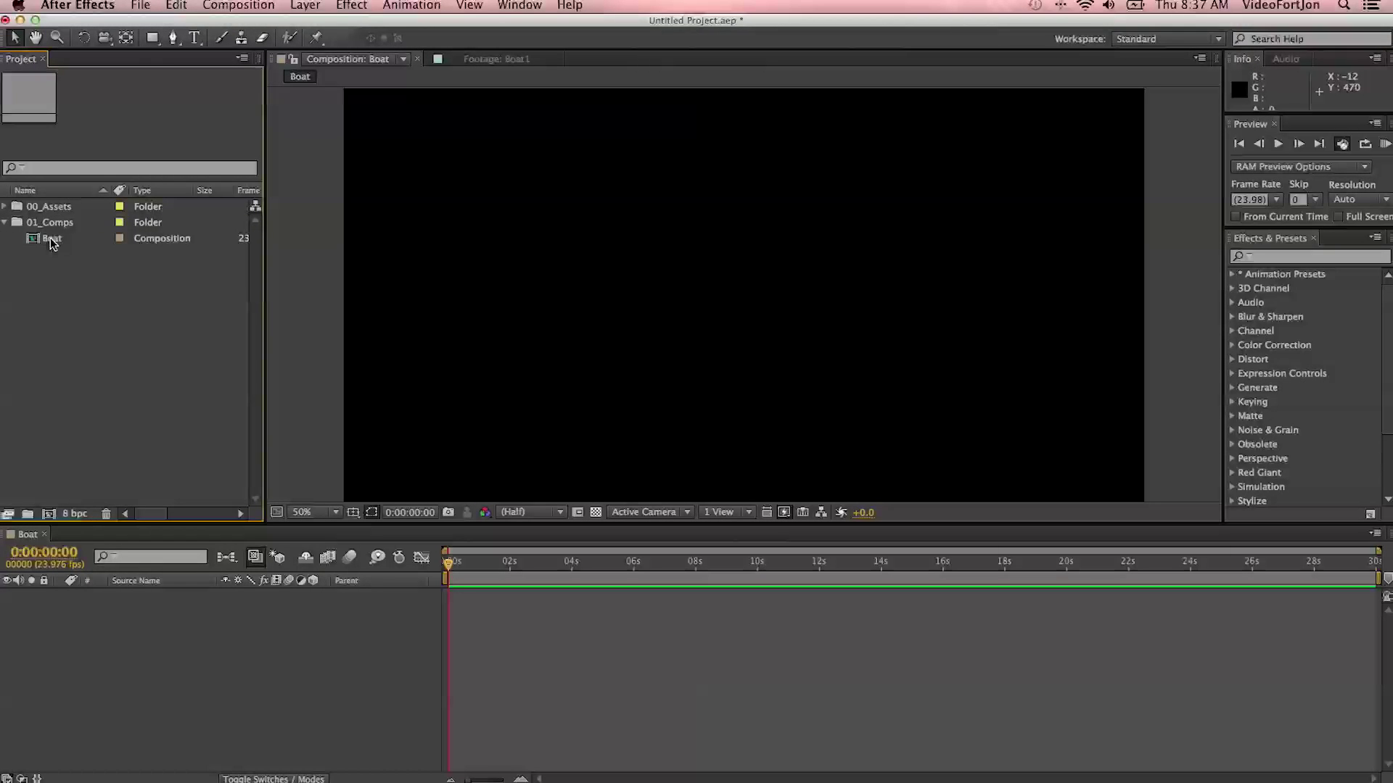
click(72, 223)
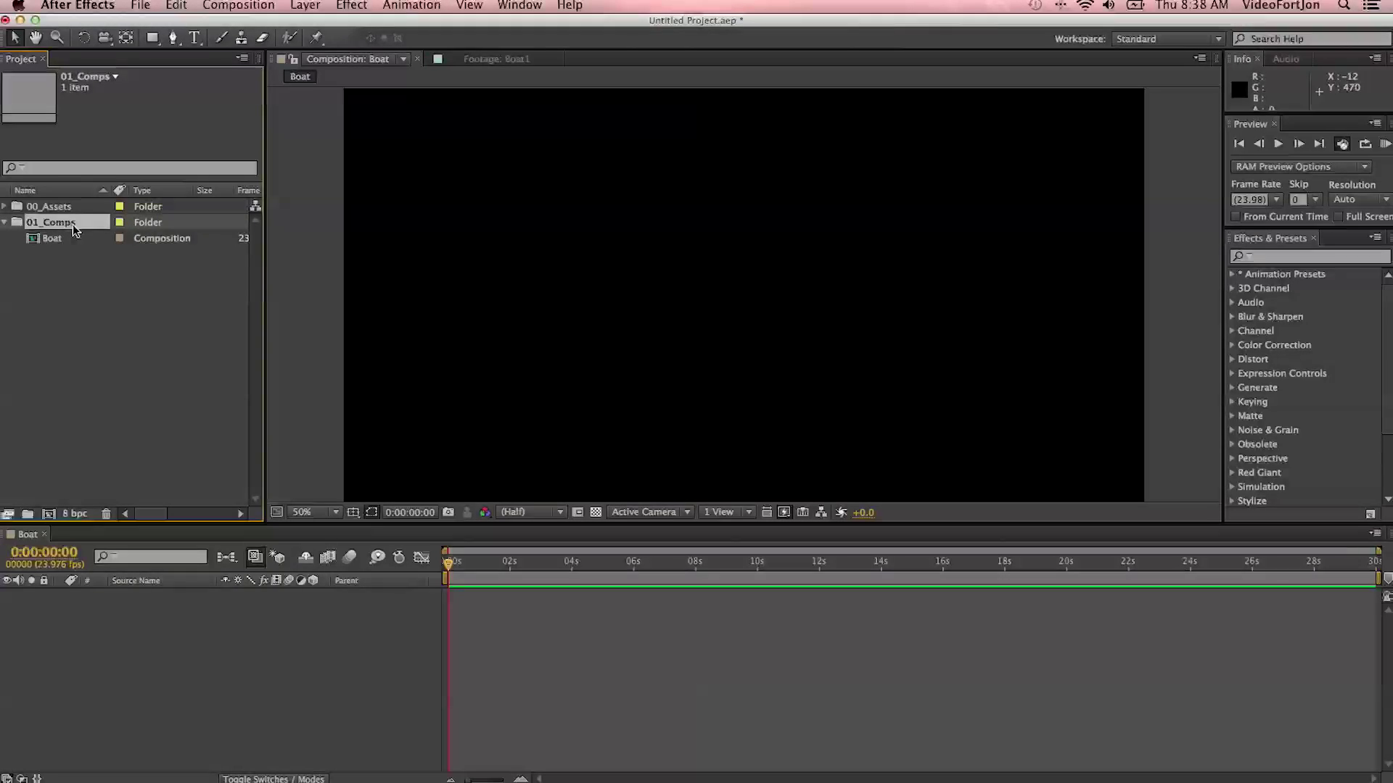
click(425, 125)
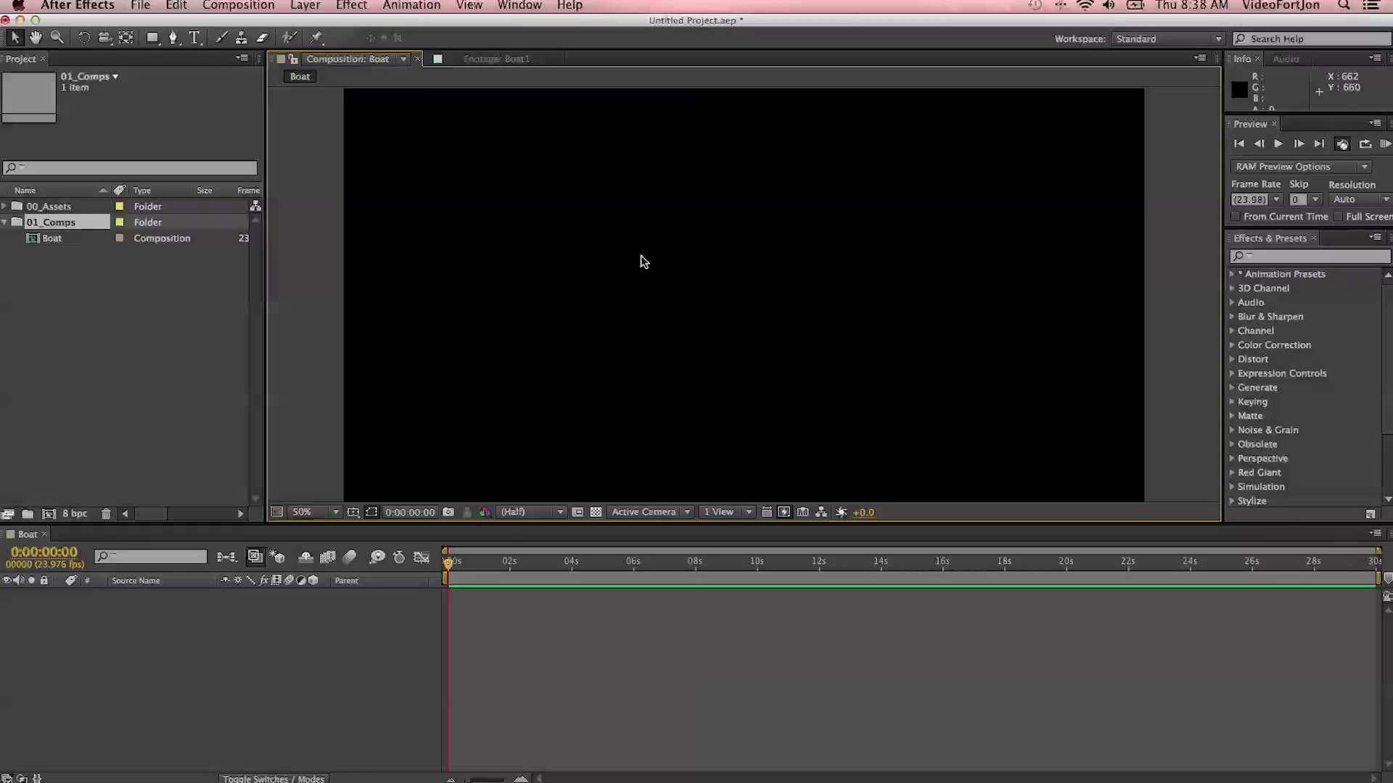
click(240, 618)
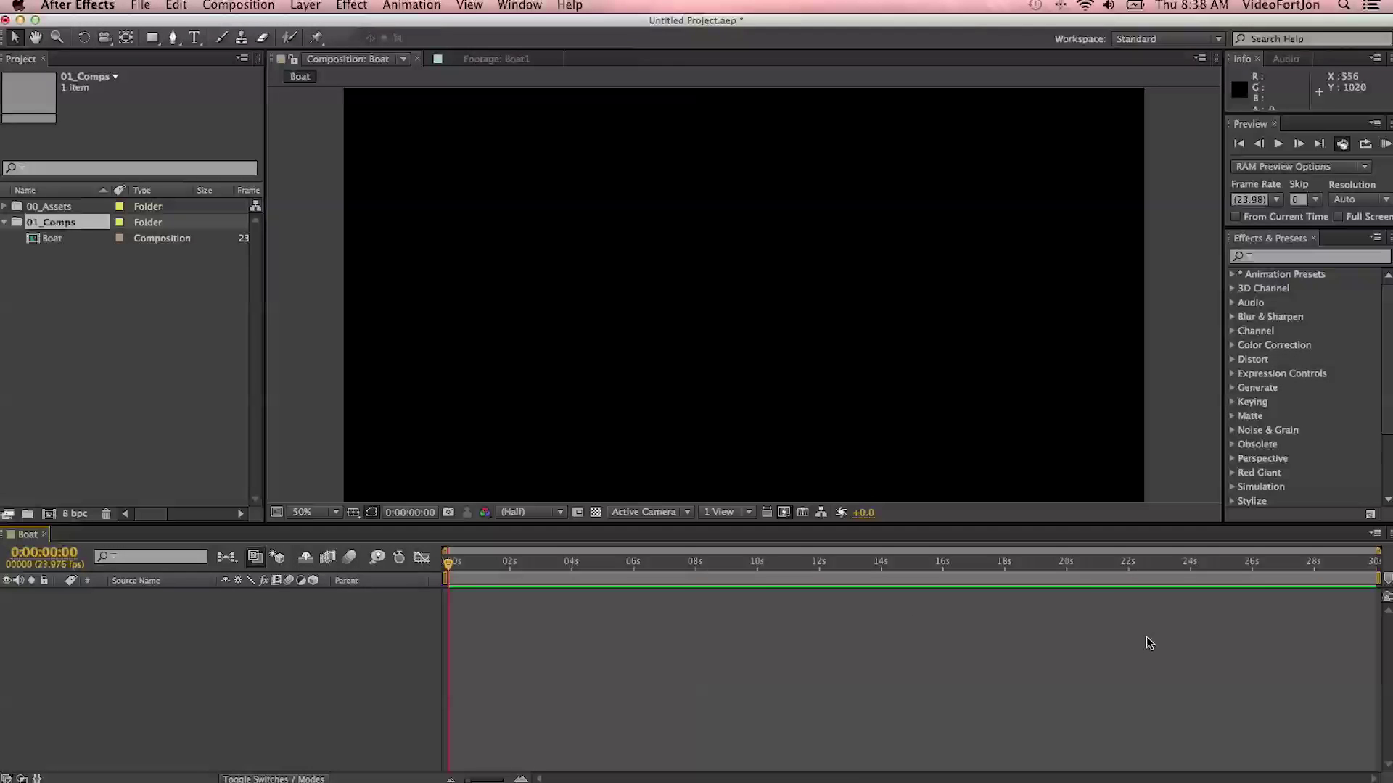
Step: Add Boat1 from 00_Assets to the Boat composition, redoing the viewer drop onto the timeline
click(5, 222)
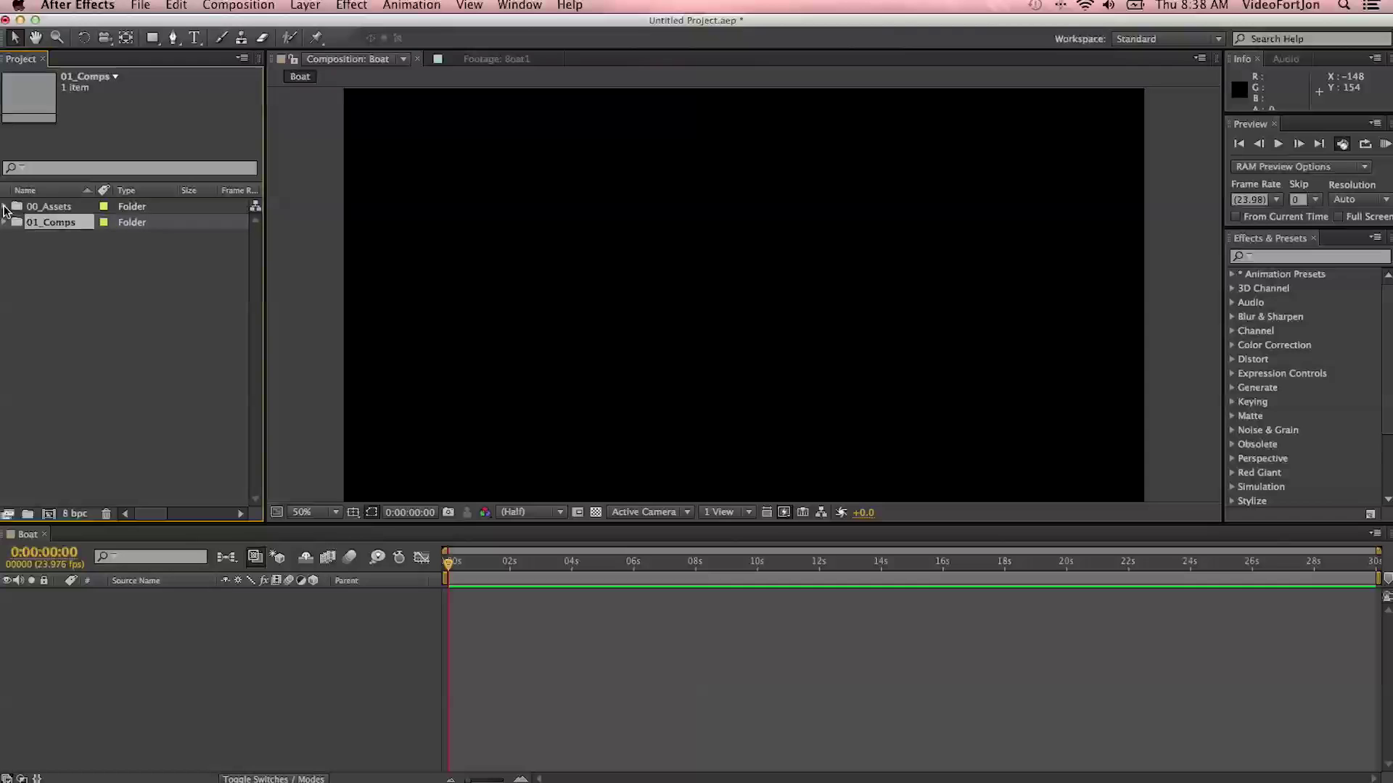
click(6, 207)
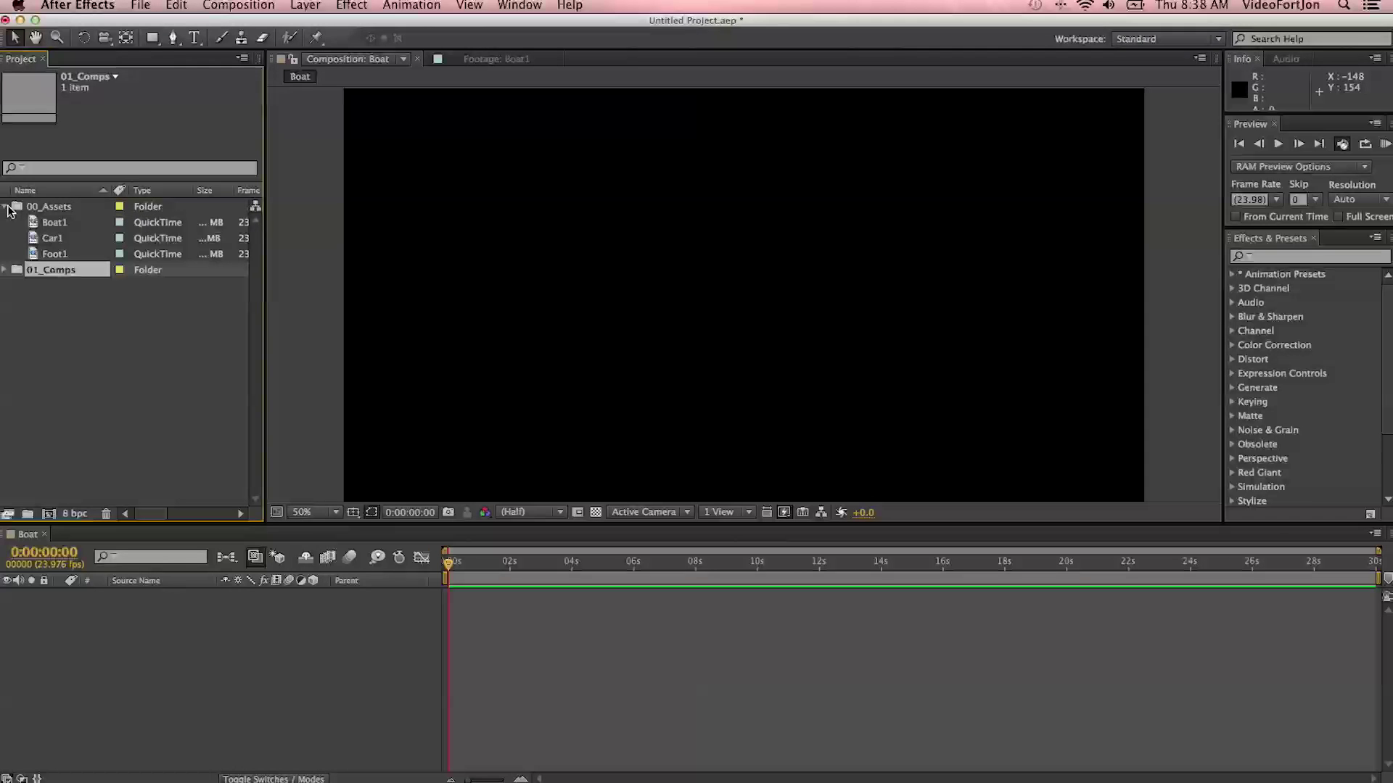
click(45, 224)
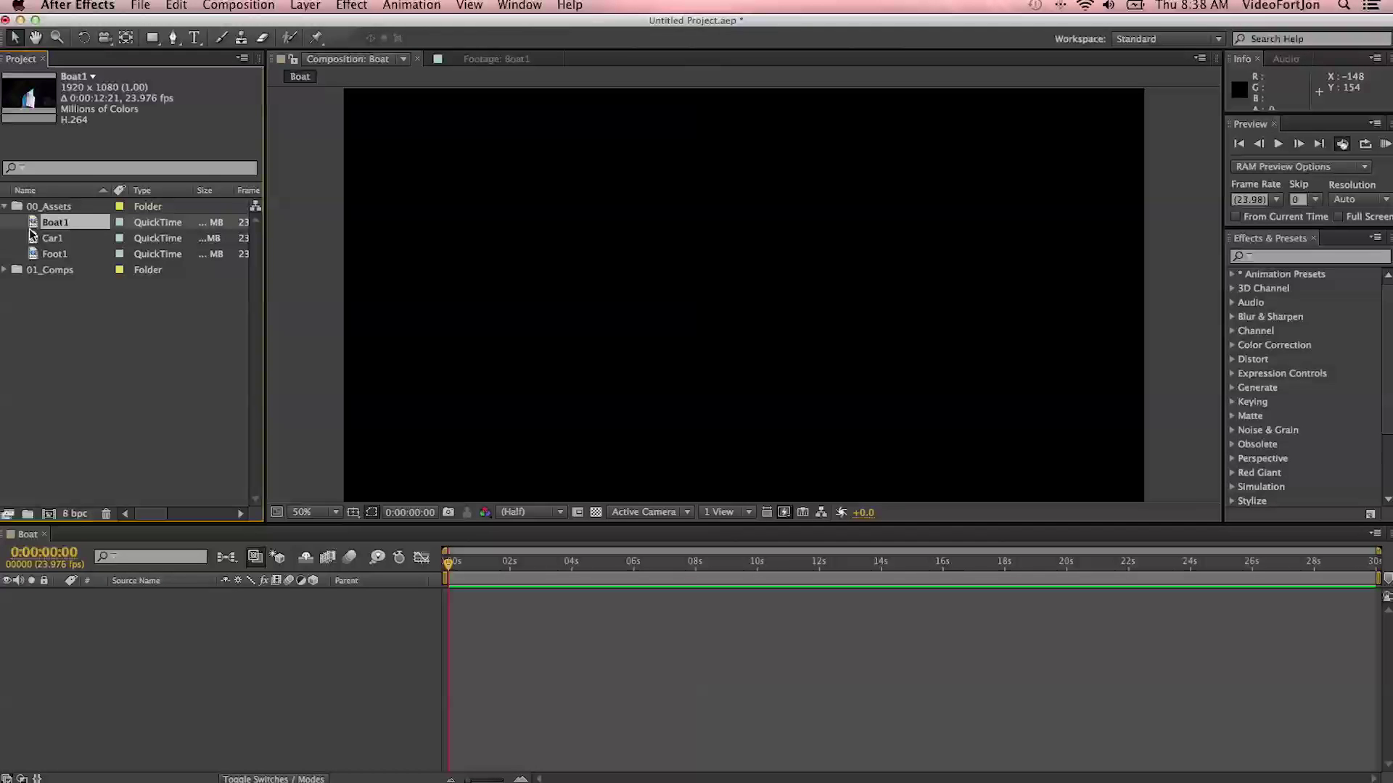
drag(34, 227, 733, 303)
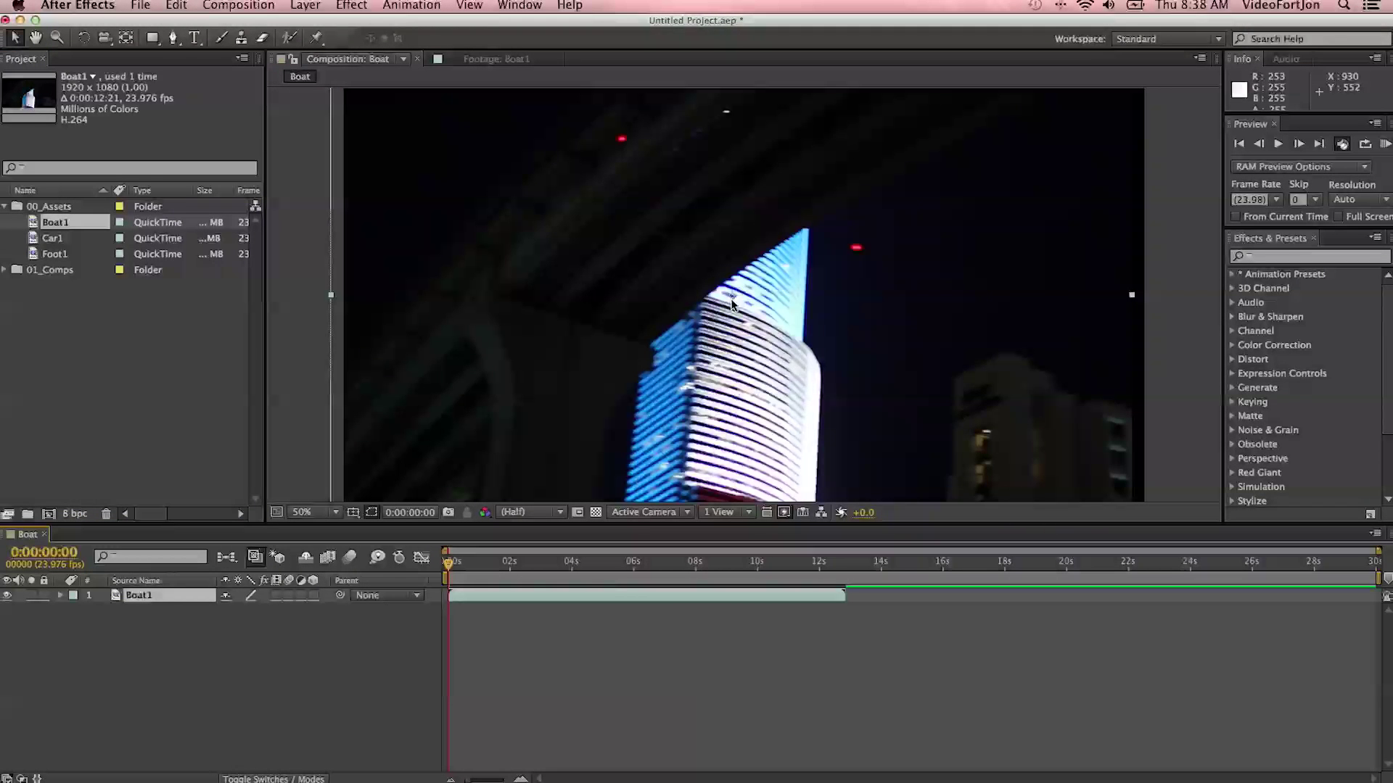
key(Delete)
click(155, 376)
drag(155, 375, 84, 633)
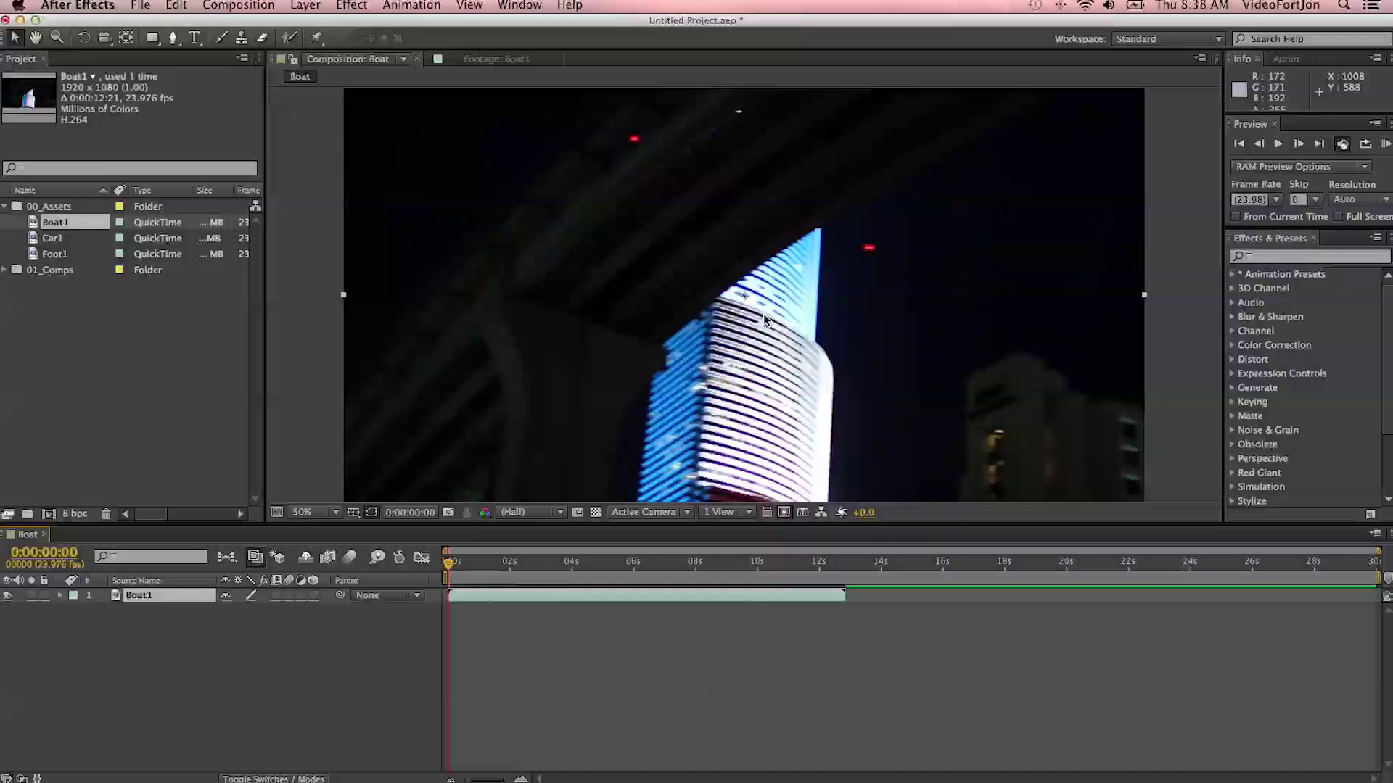
right_click(66, 231)
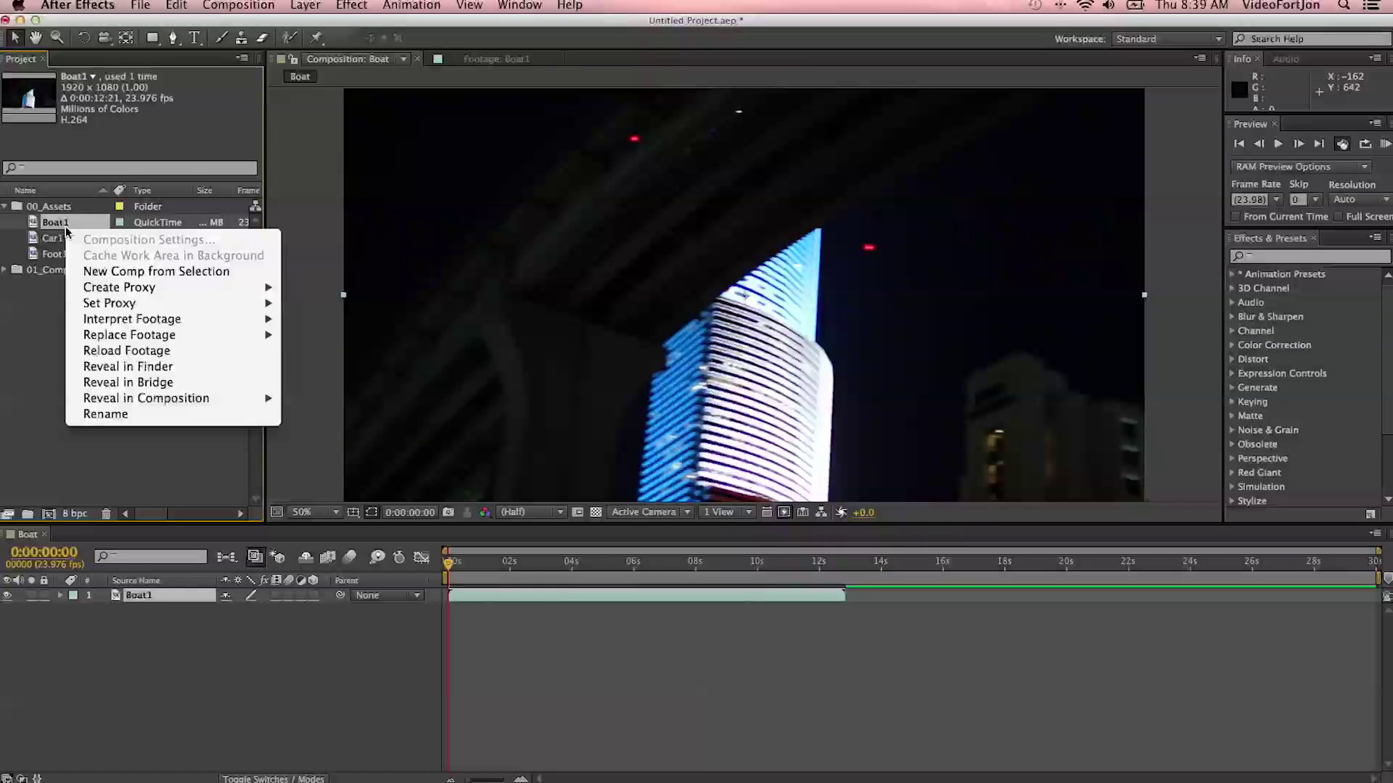
mouse_move(98, 320)
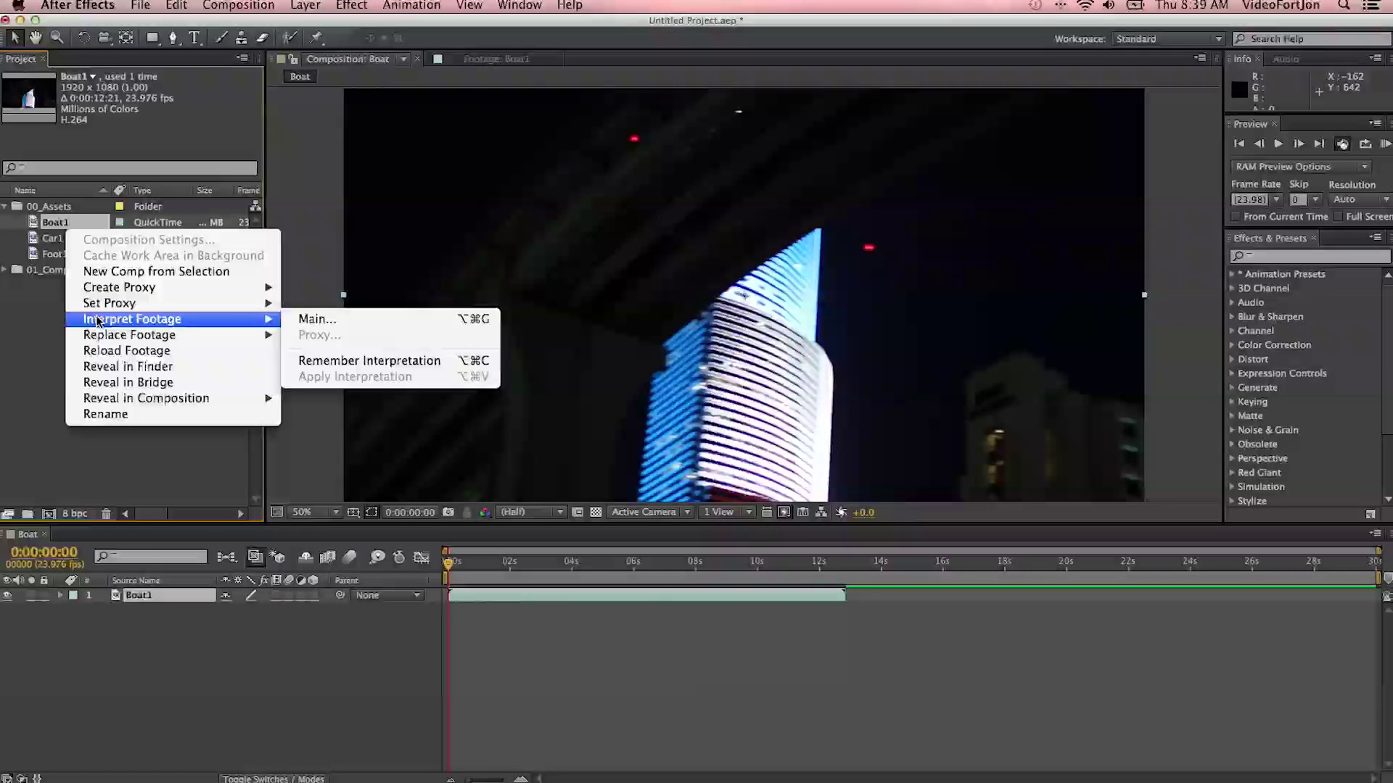
click(327, 319)
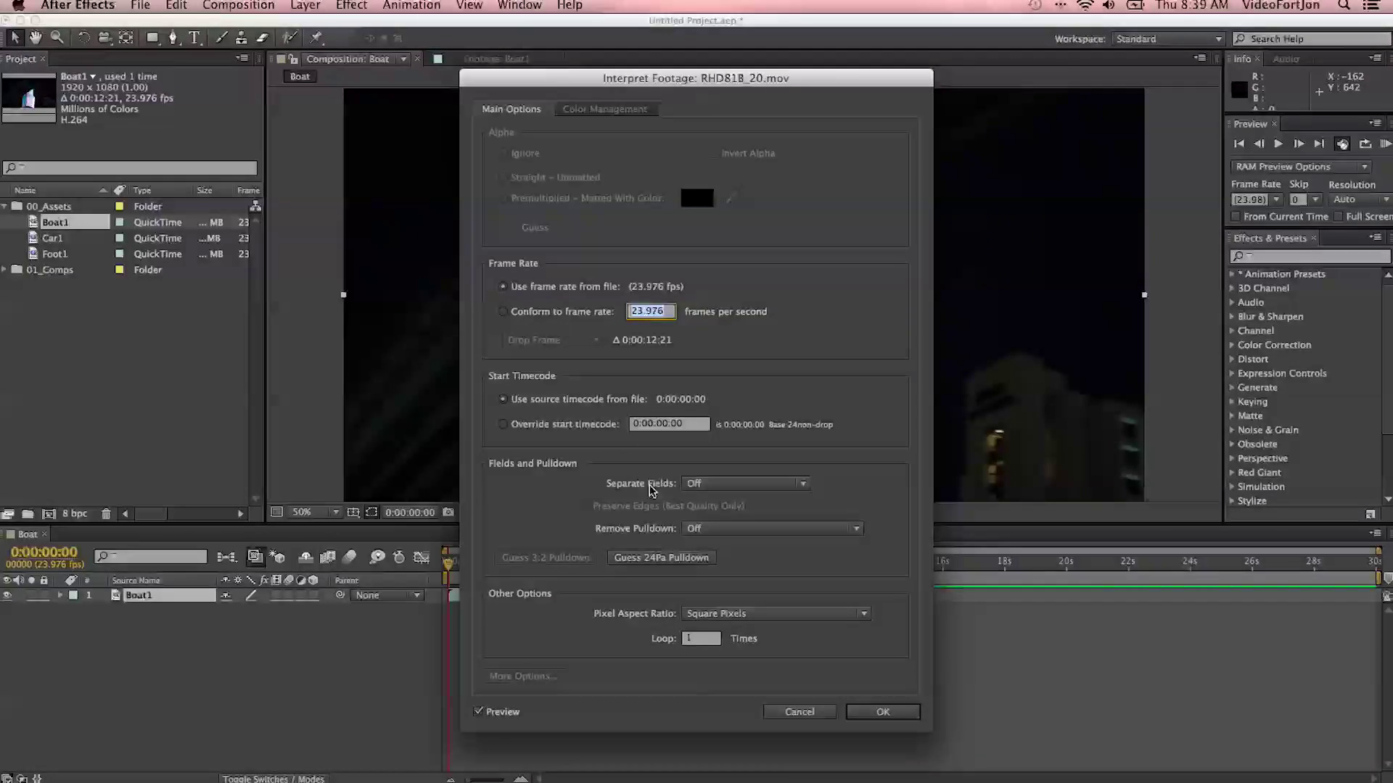
click(600, 492)
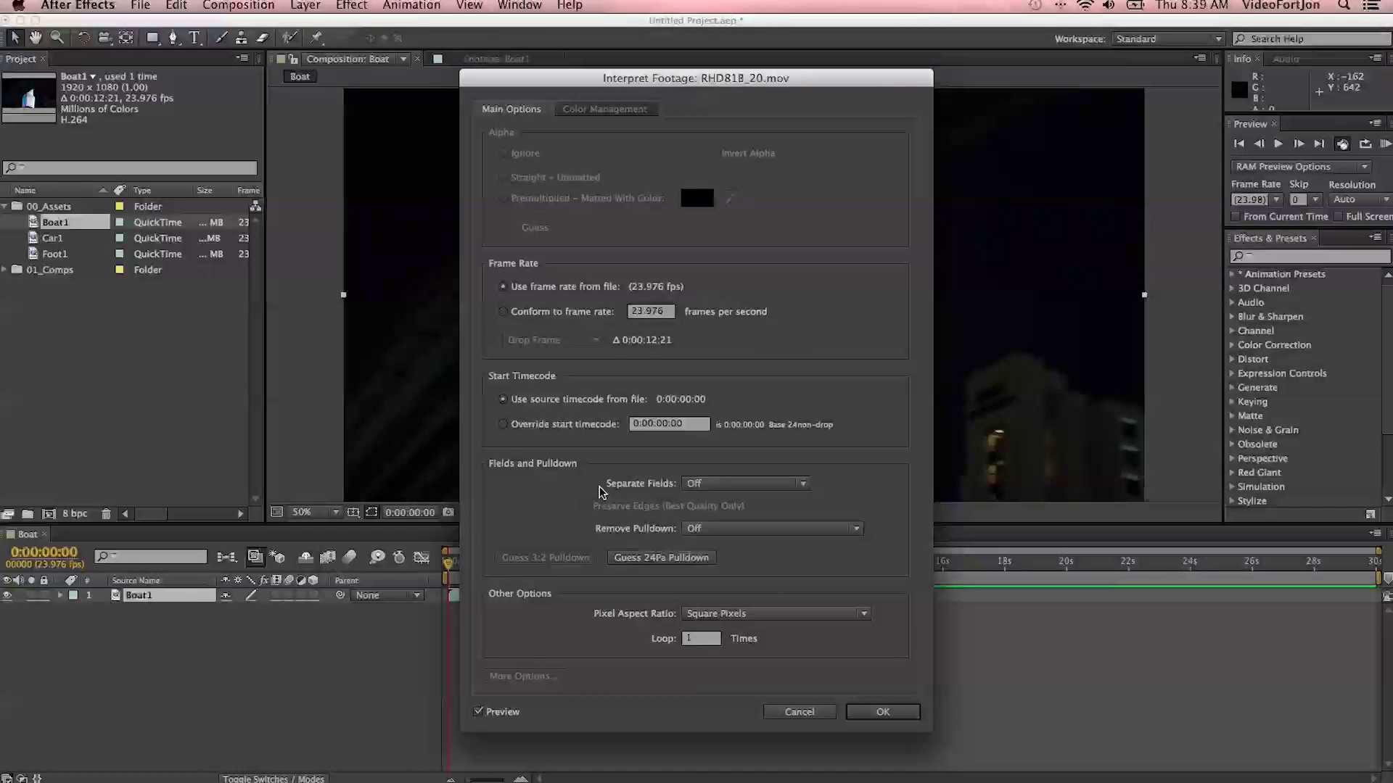
click(758, 485)
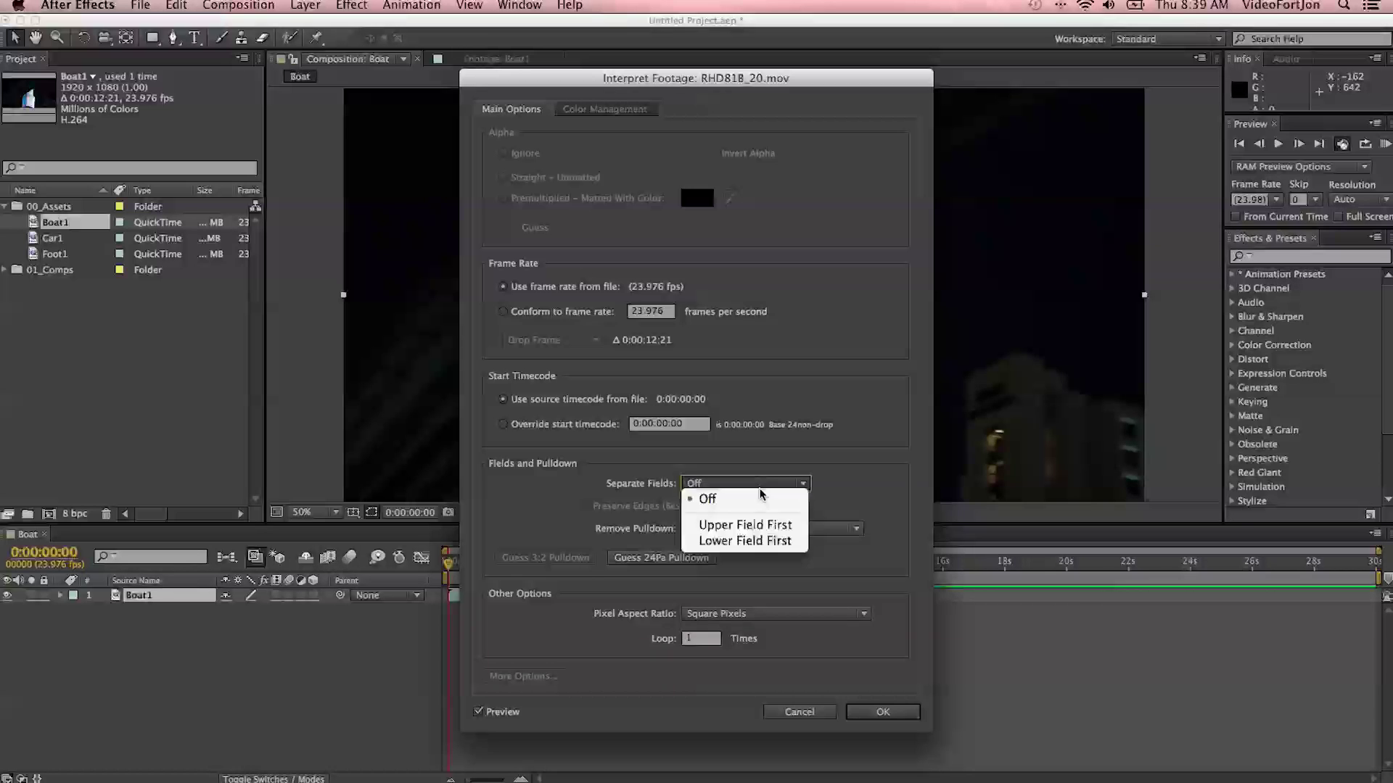
click(624, 496)
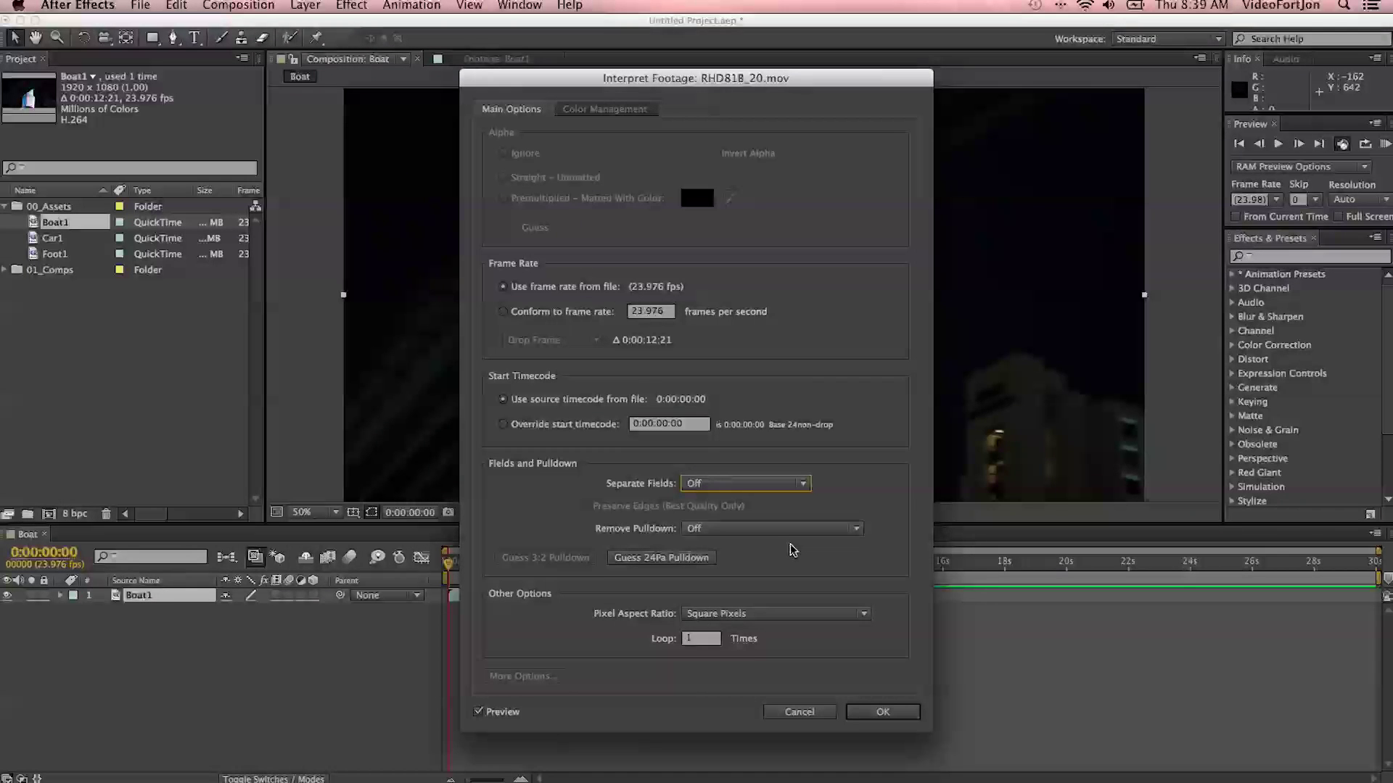
click(699, 613)
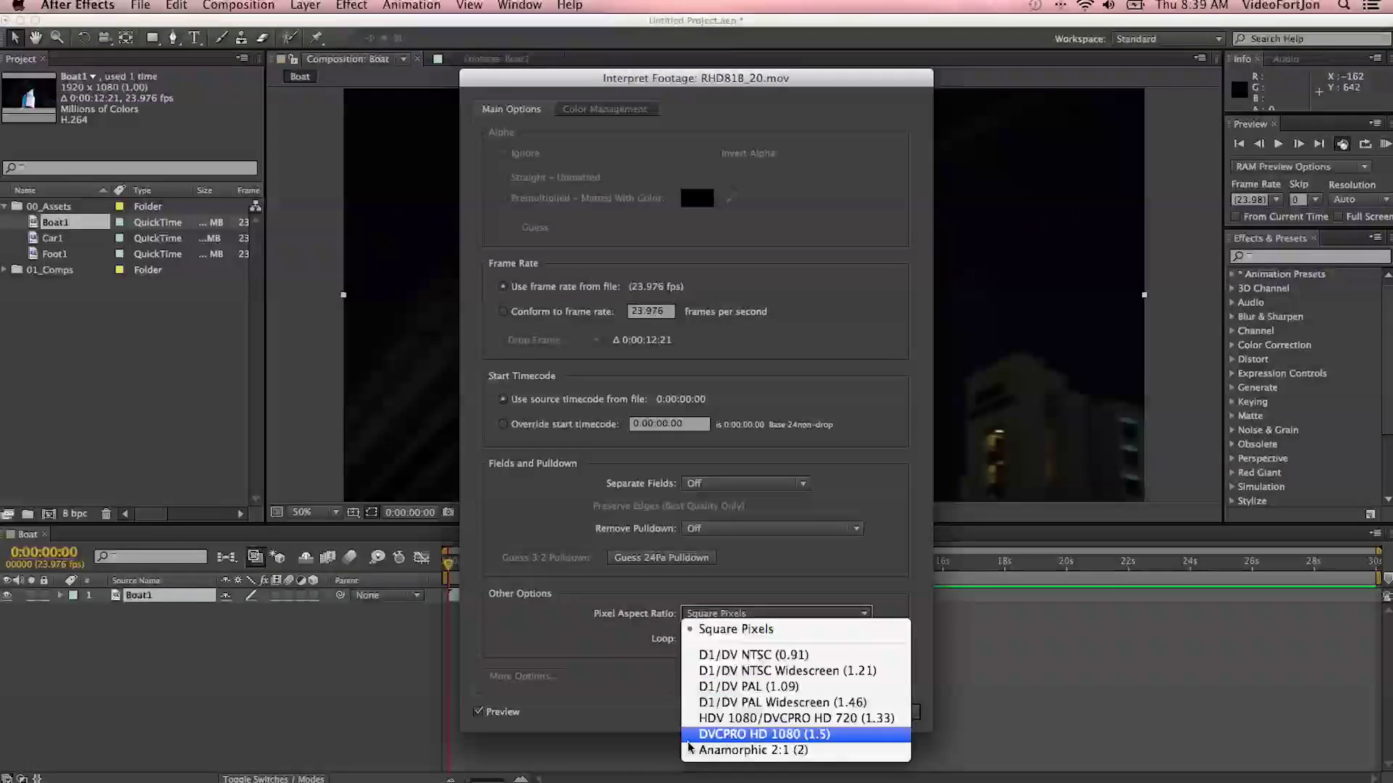
click(606, 647)
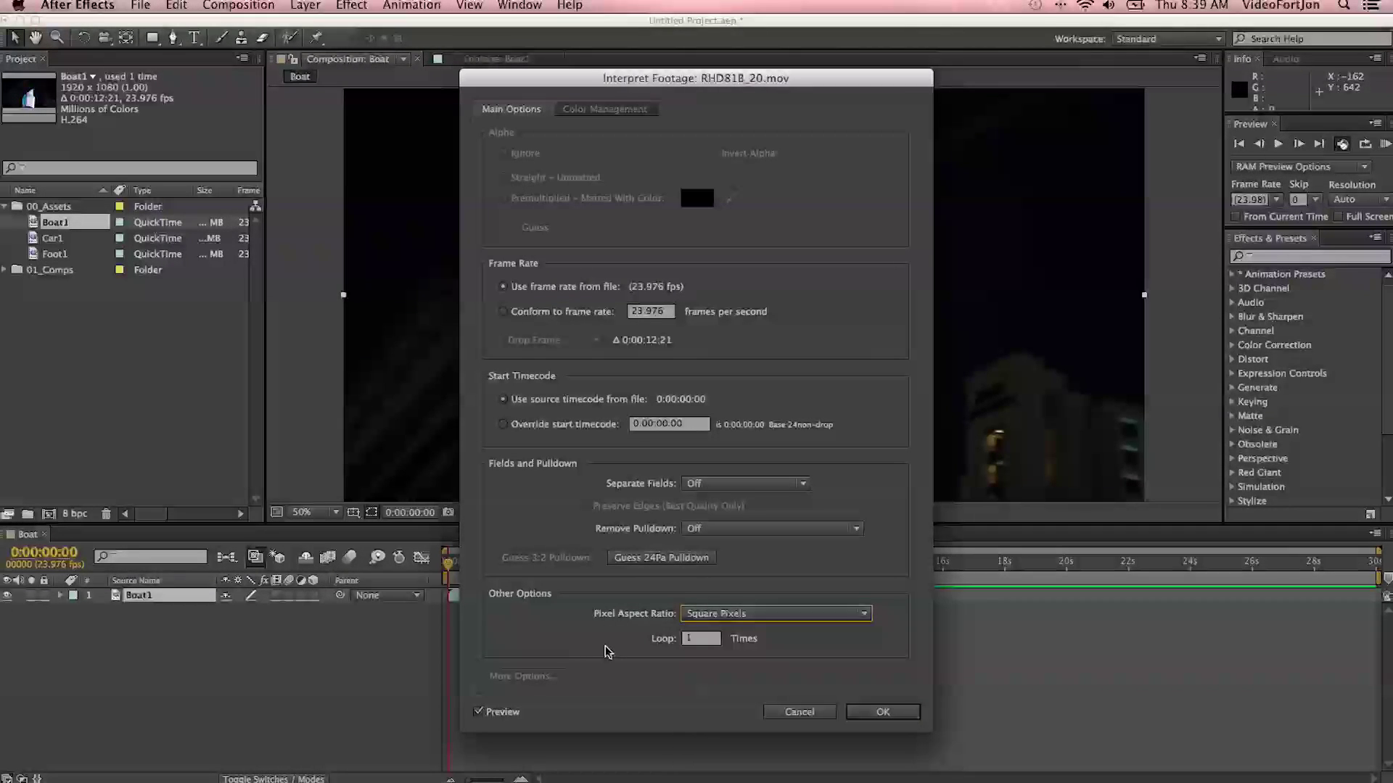
click(798, 711)
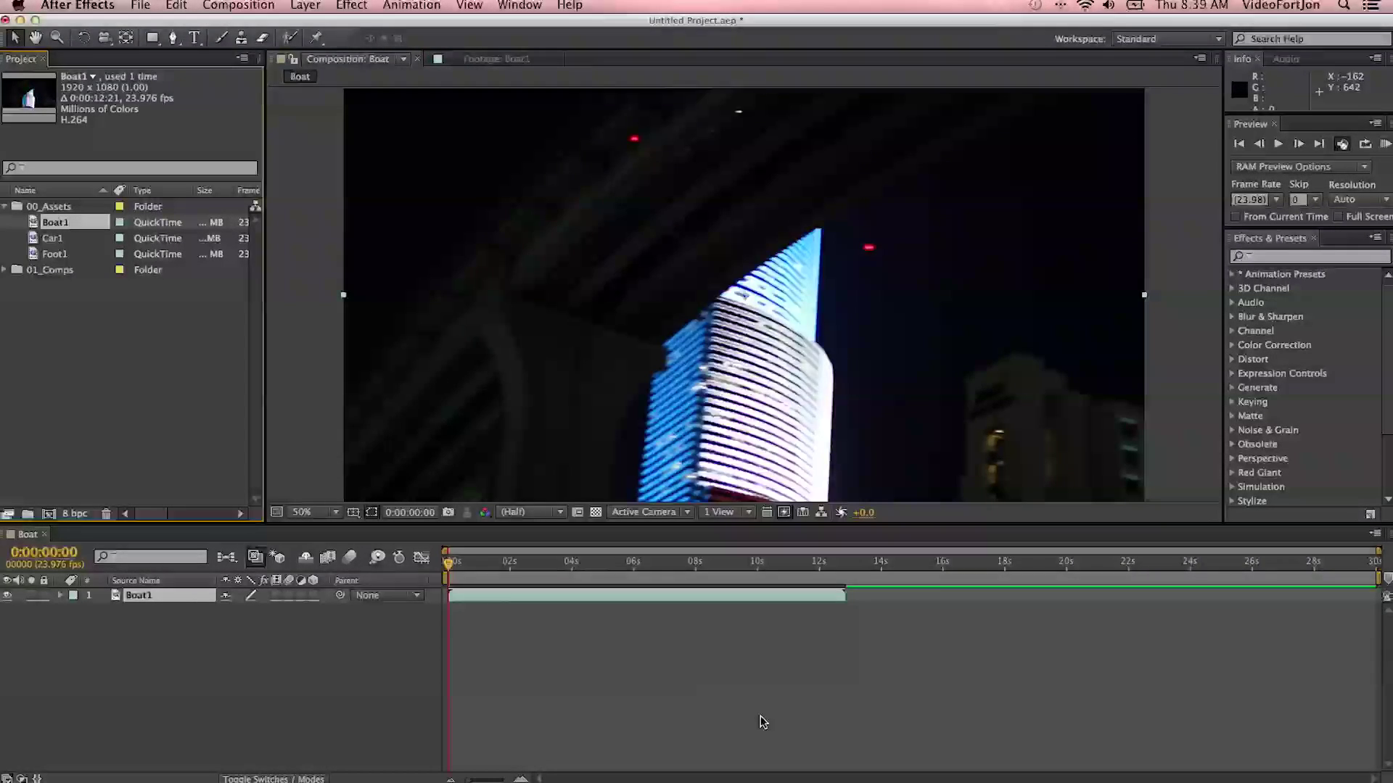
Step: RAM-preview the Boat composition, then stop it and park the playhead near 7 seconds
click(18, 535)
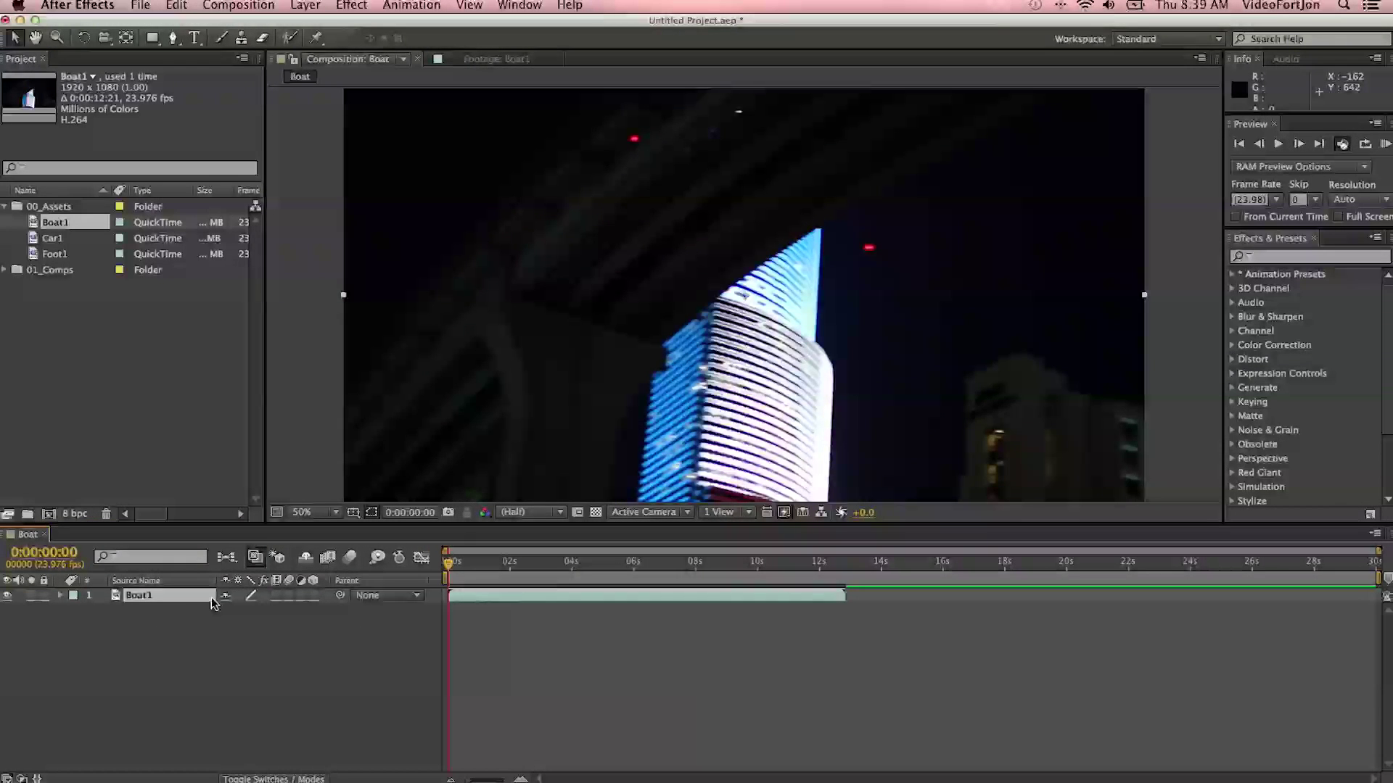
click(624, 214)
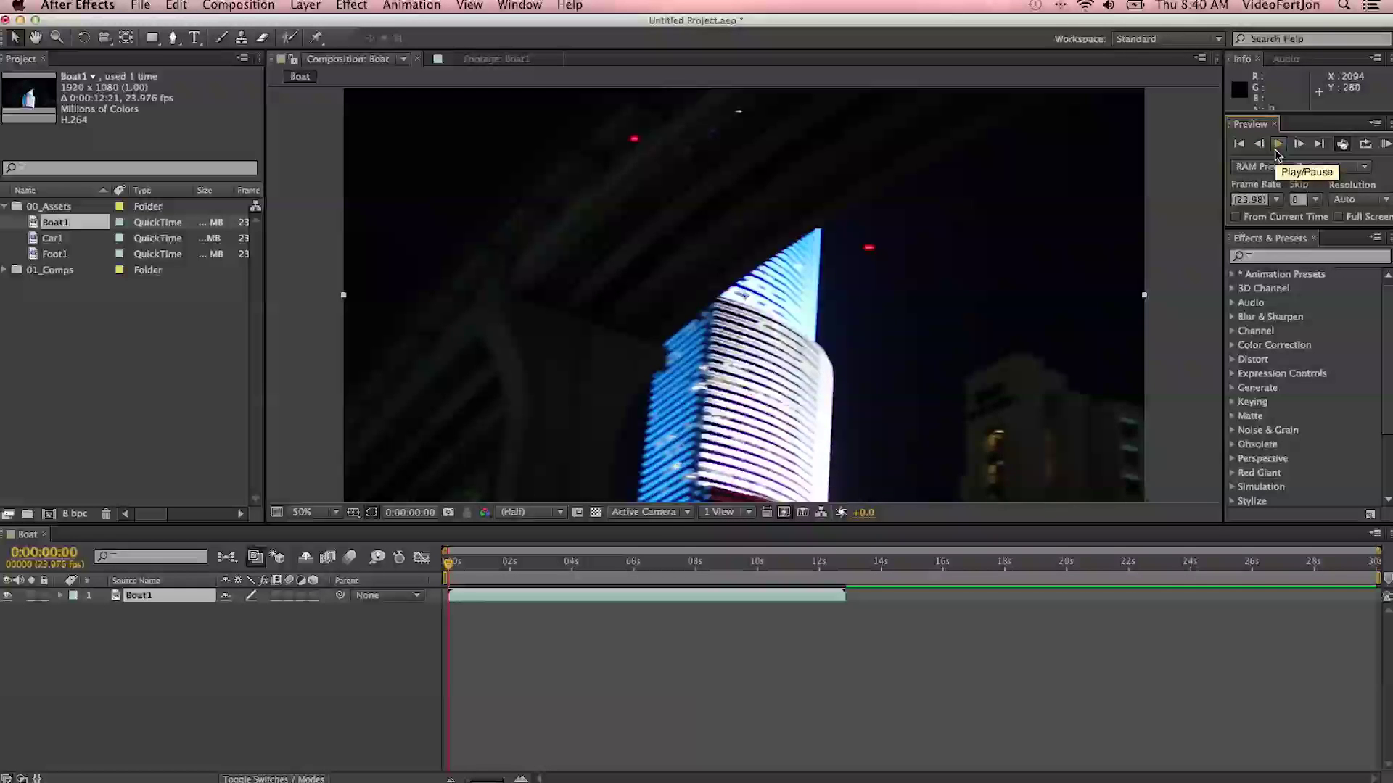
click(1386, 145)
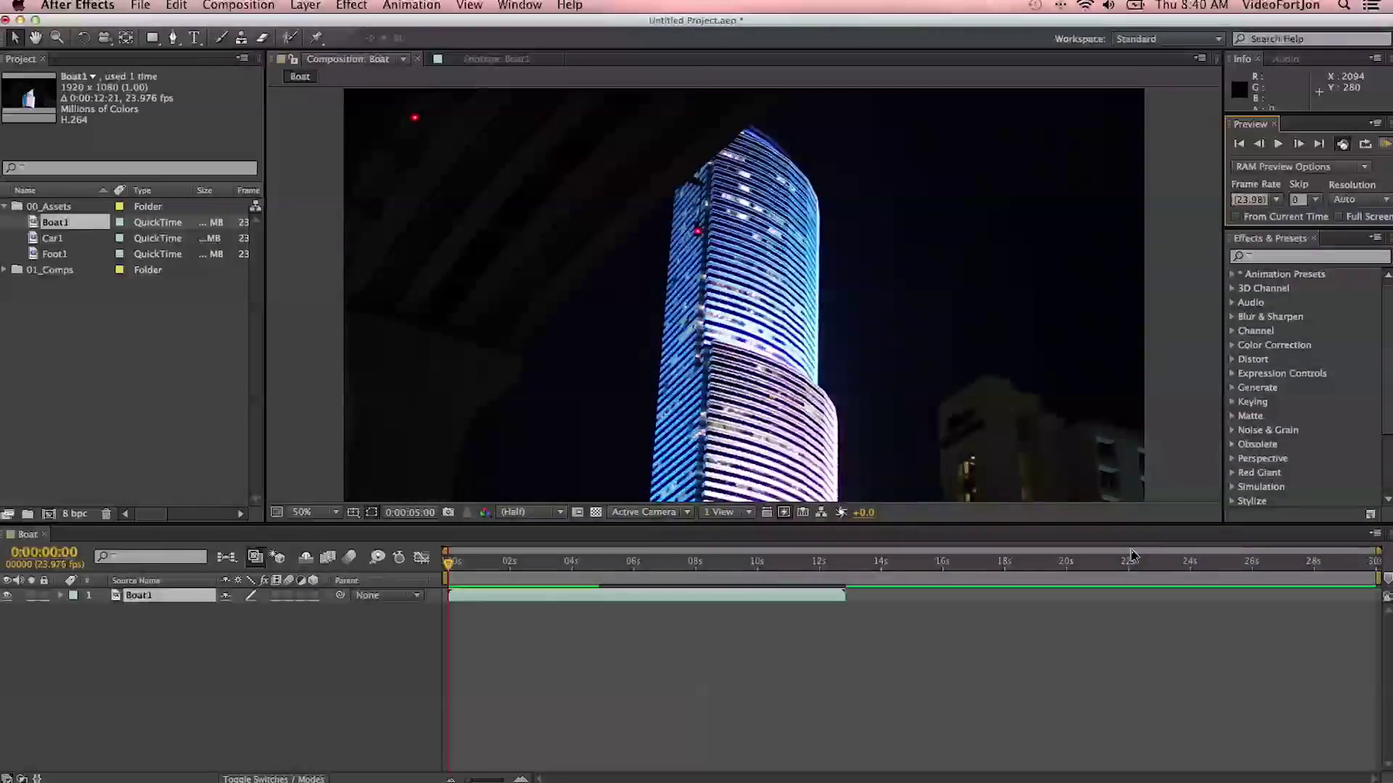
click(489, 575)
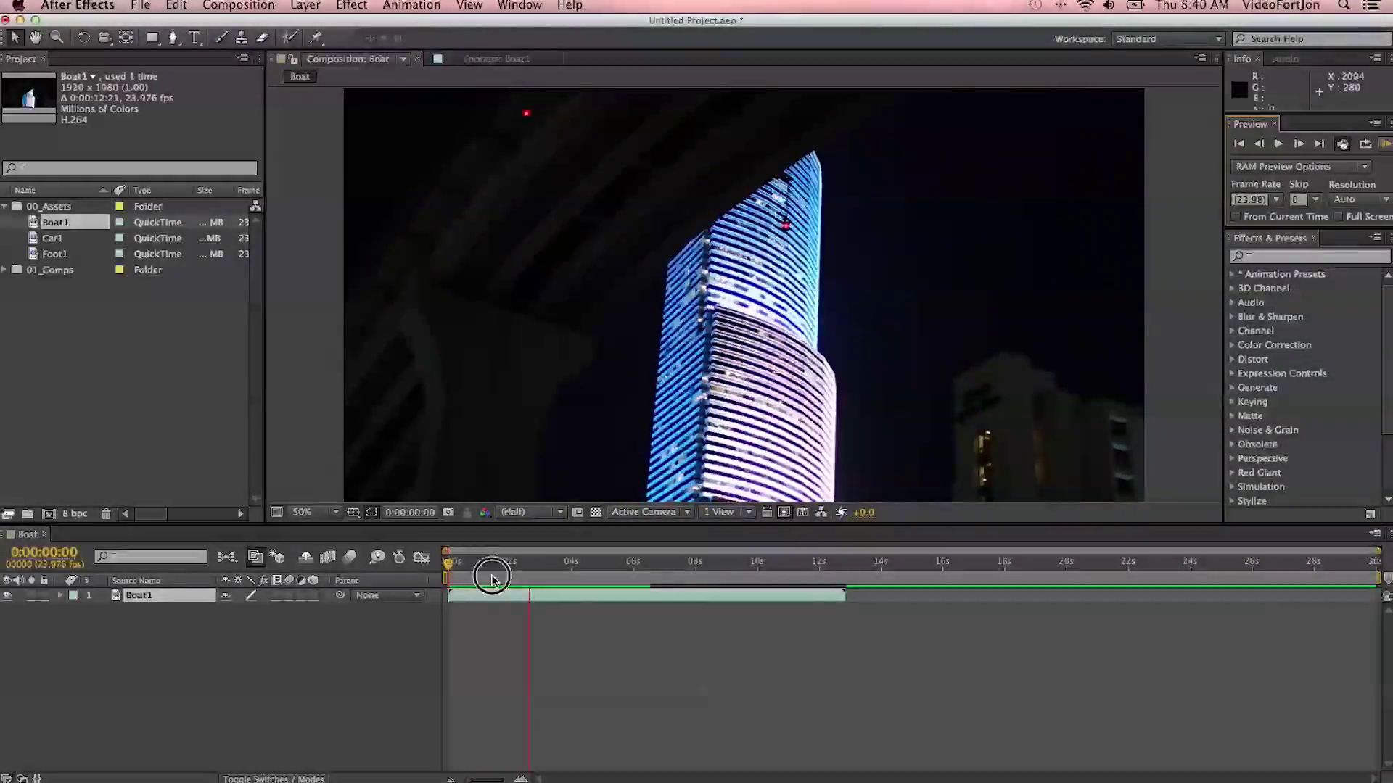
click(666, 564)
Step: Set the work area to about 4–8 seconds, playhead at 0:00:04:21, and RAM-preview it
drag(669, 565, 647, 565)
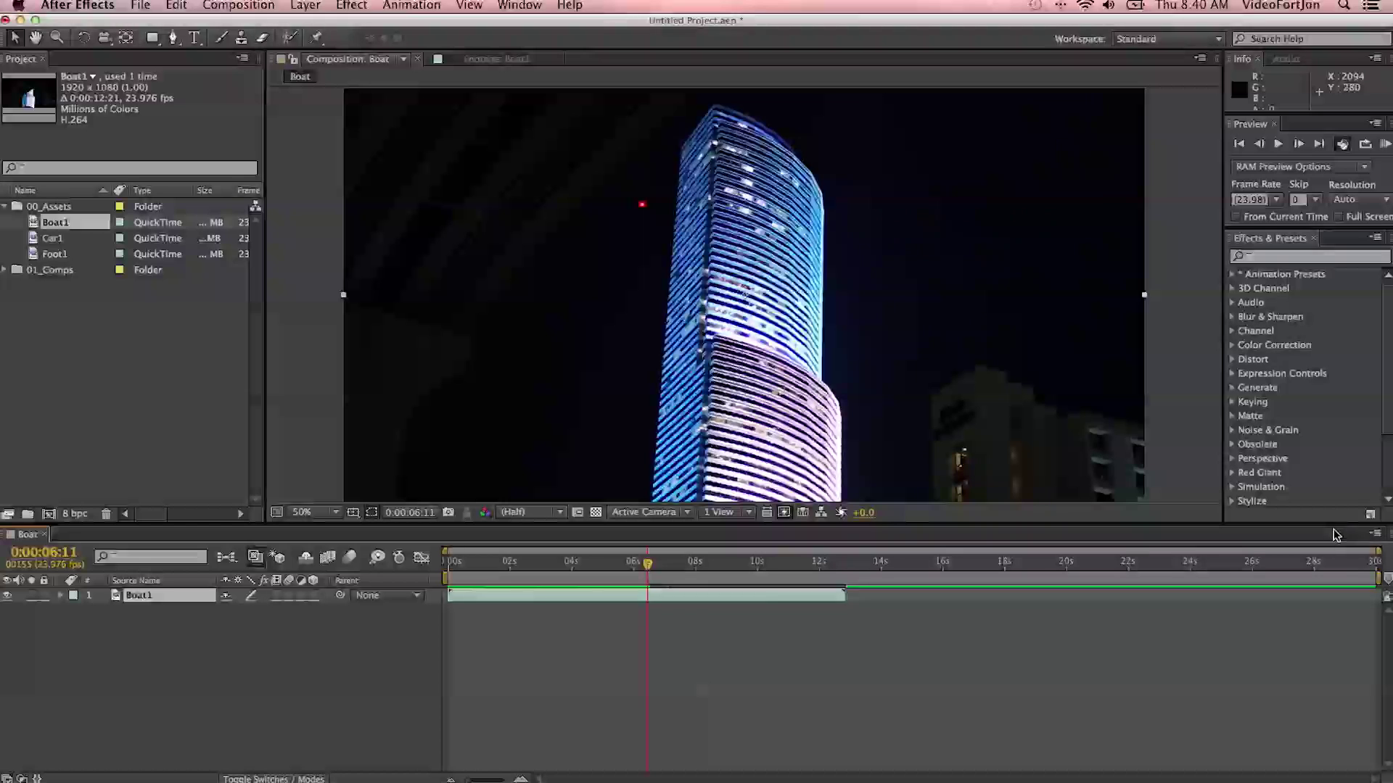
drag(1382, 581, 694, 561)
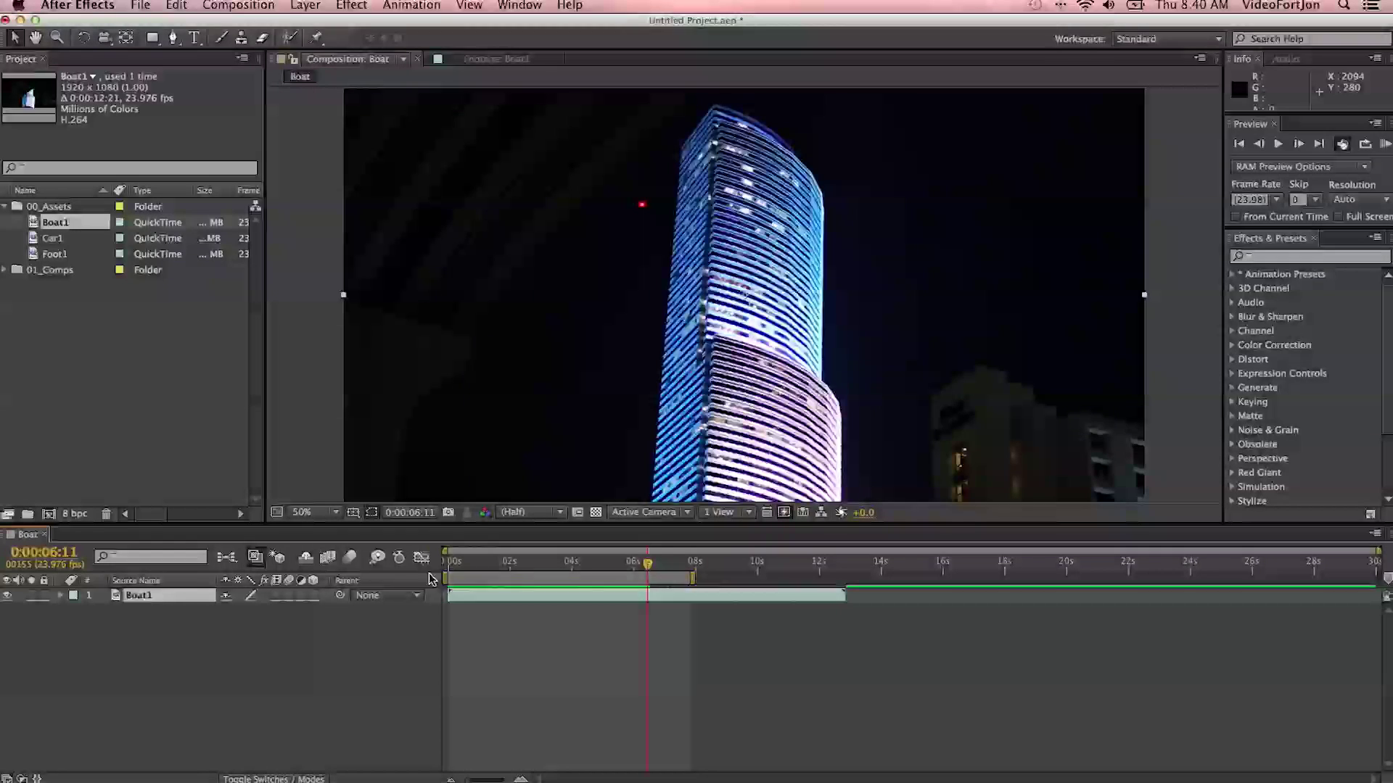
drag(445, 580, 569, 581)
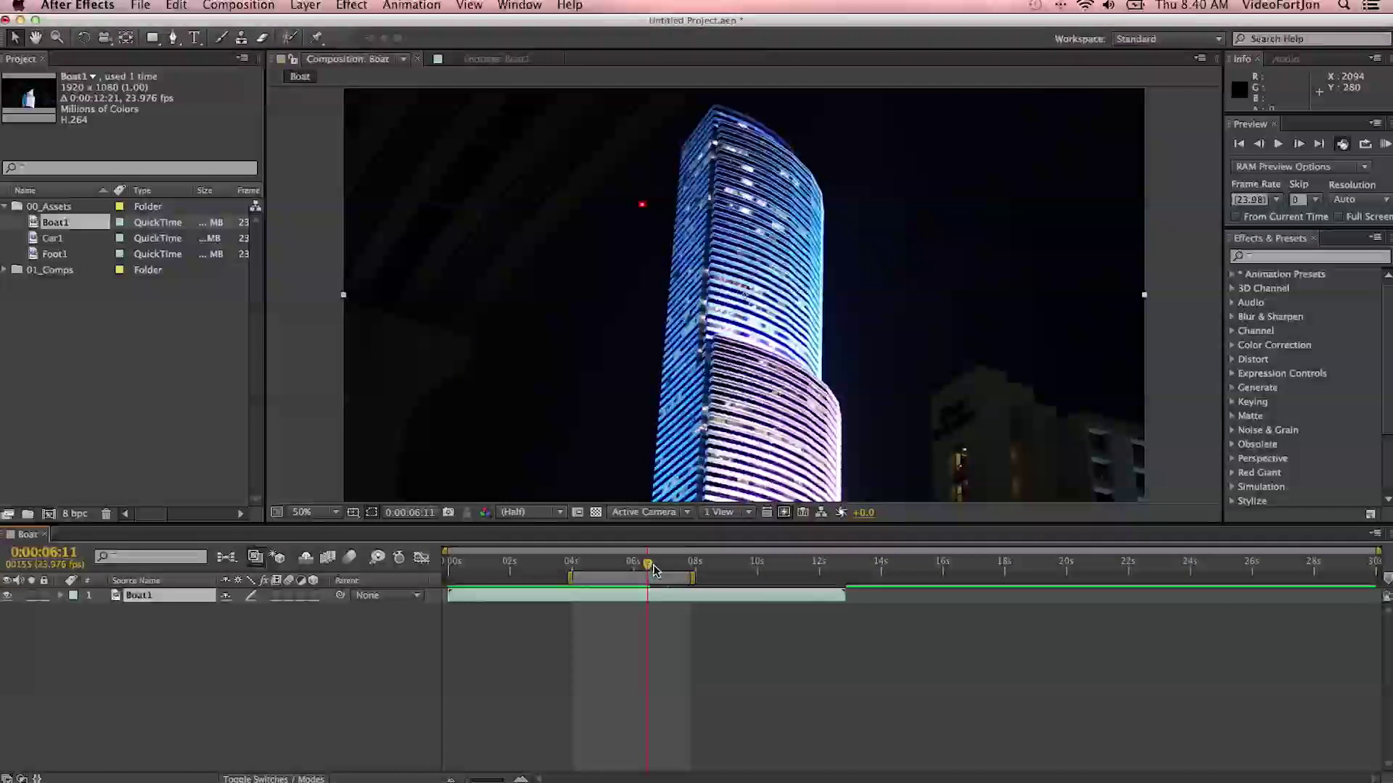
drag(641, 565, 593, 566)
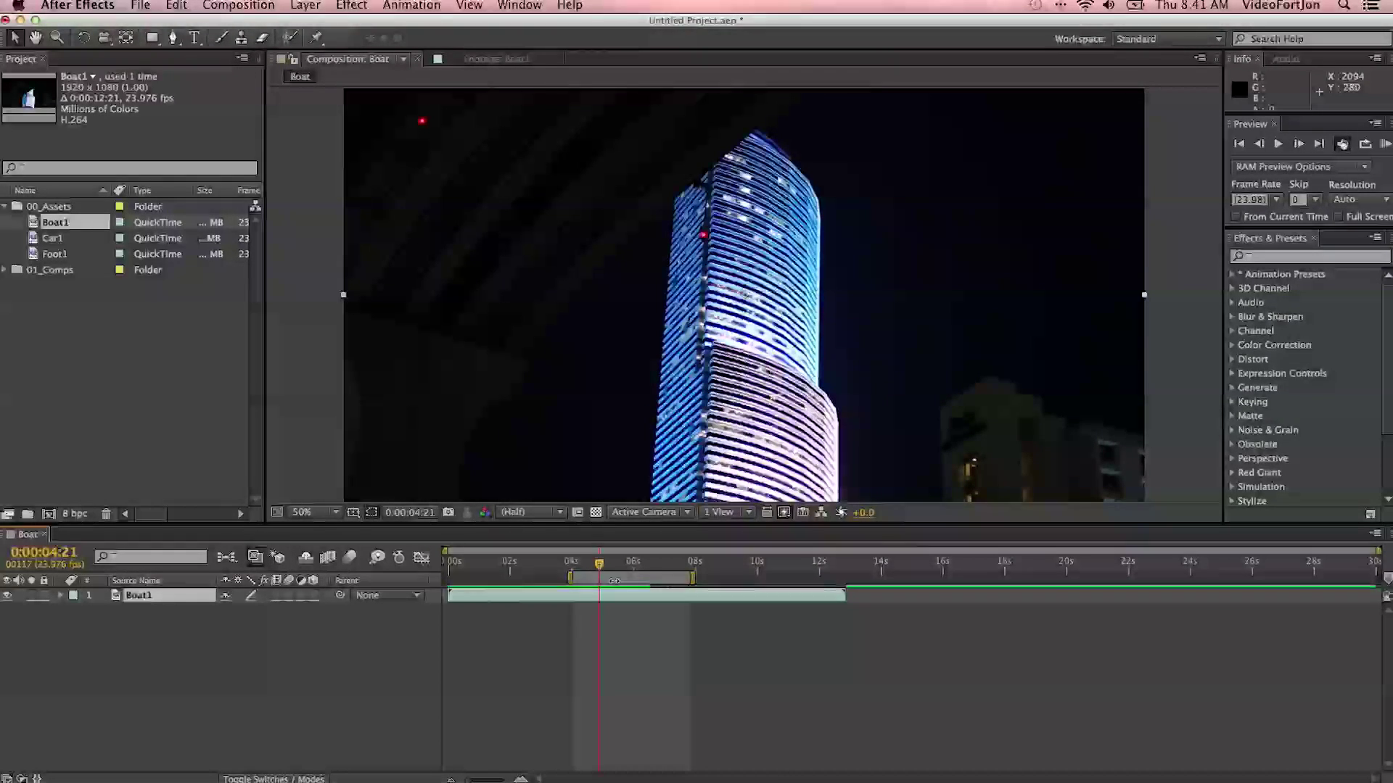
click(1386, 144)
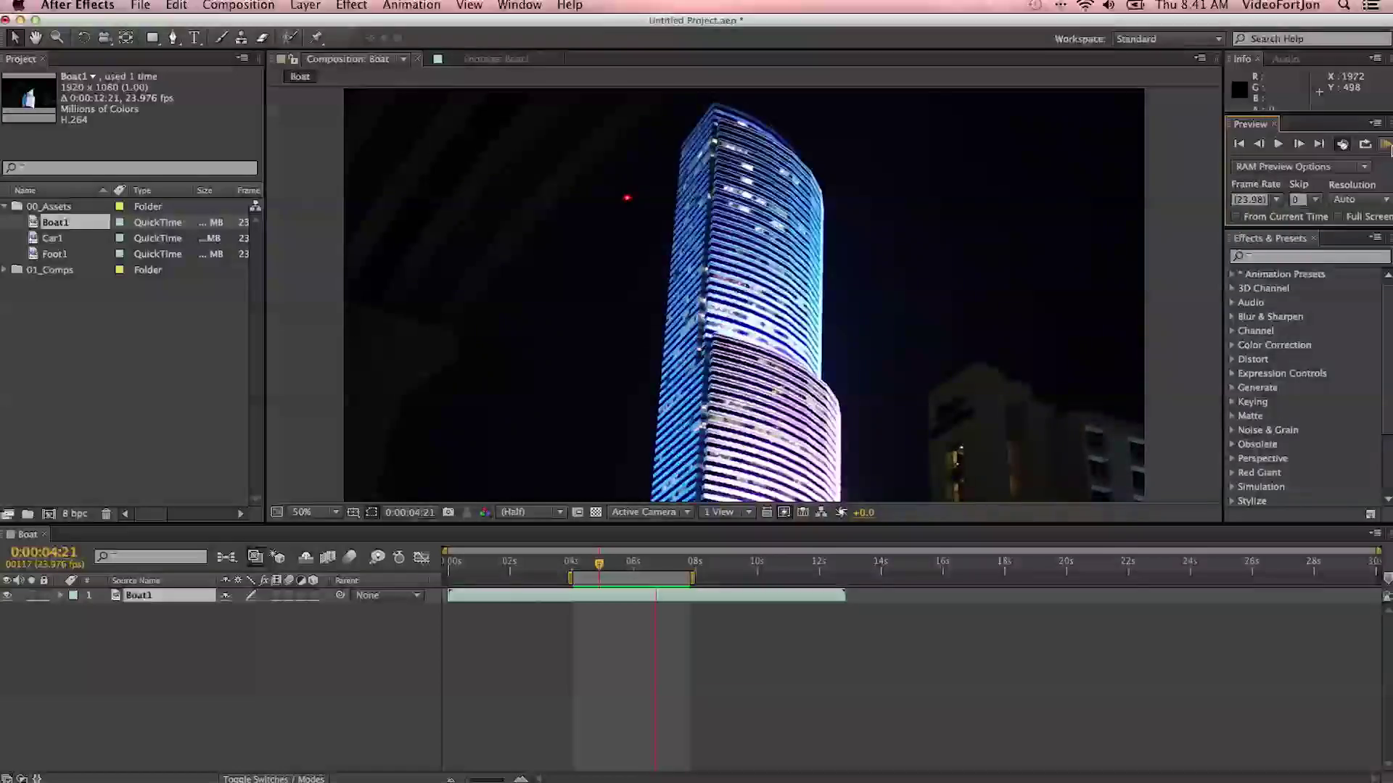
click(1385, 145)
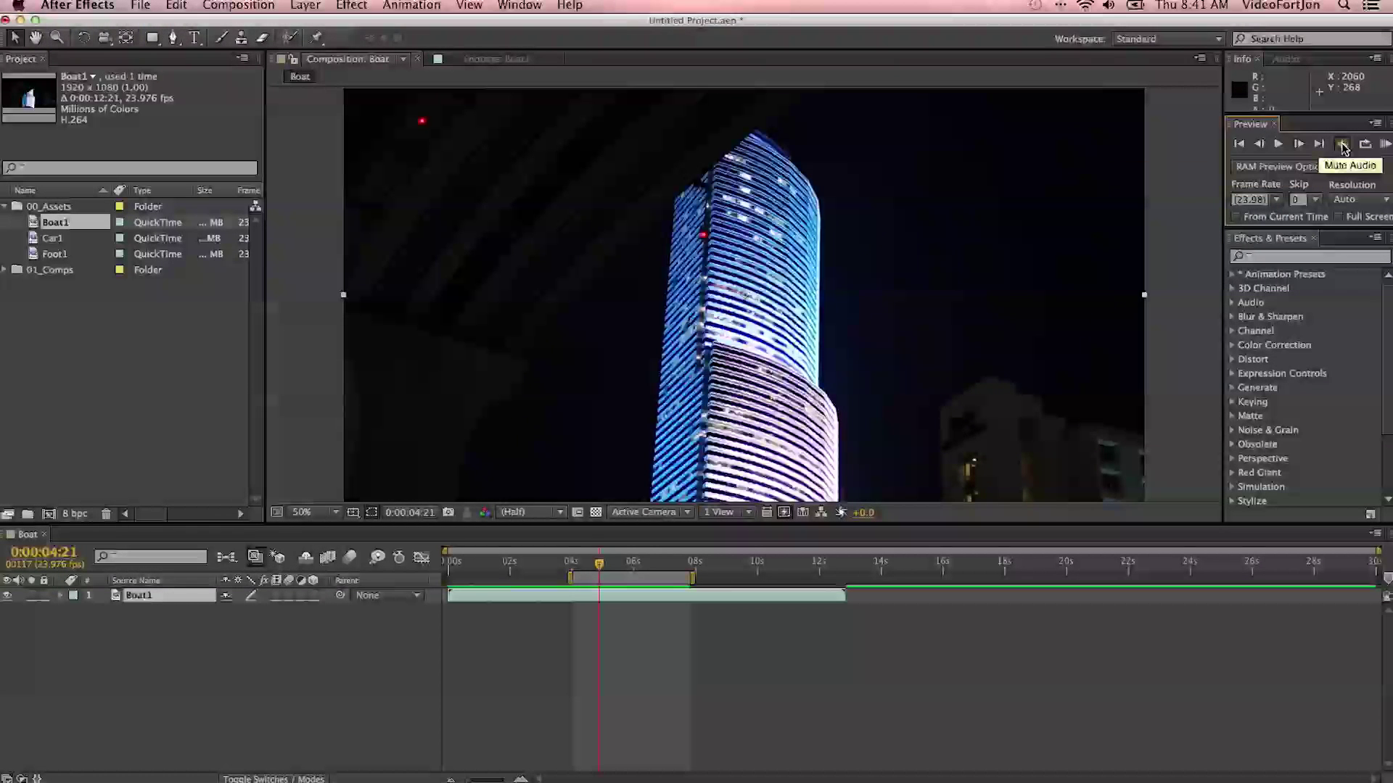
Step: Step frames forward and back, play and stop, then return to the first frame
click(1299, 145)
click(1299, 145)
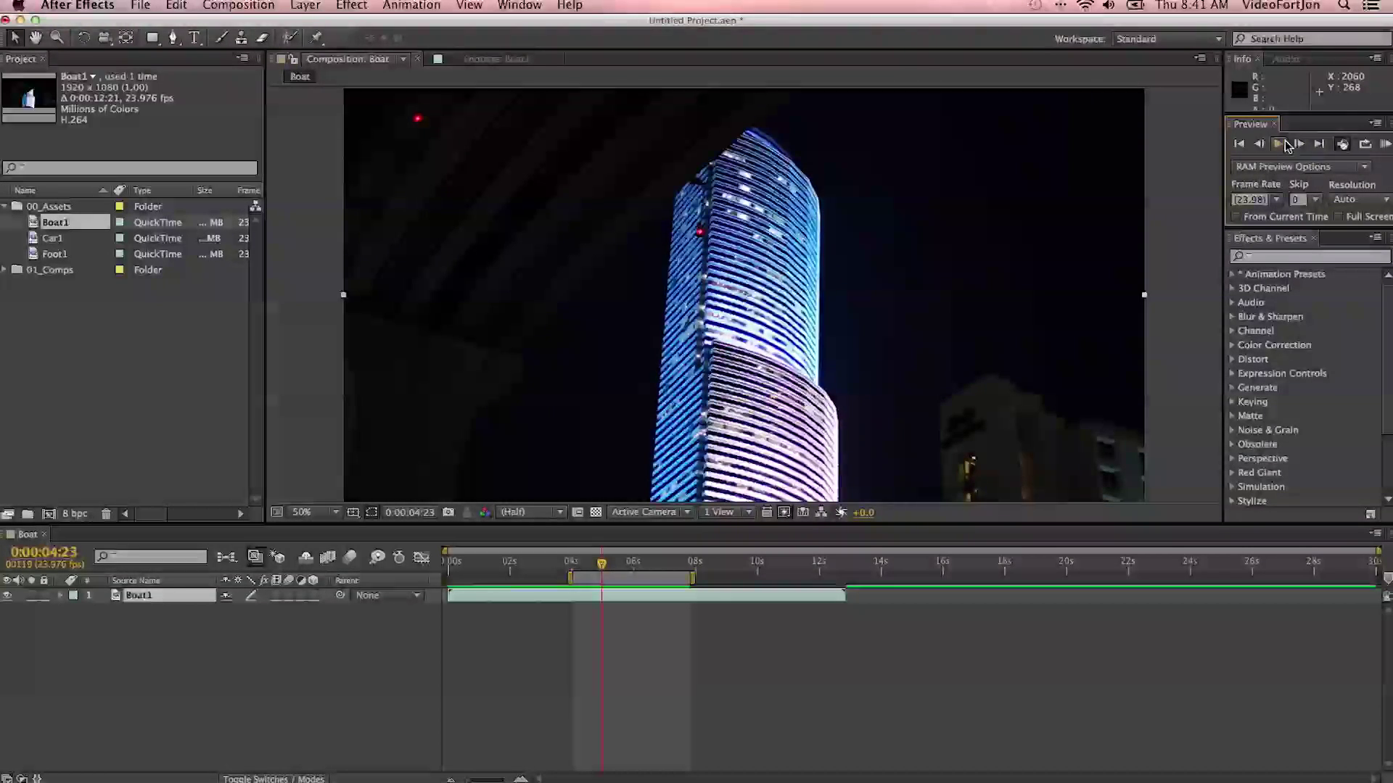
click(1277, 145)
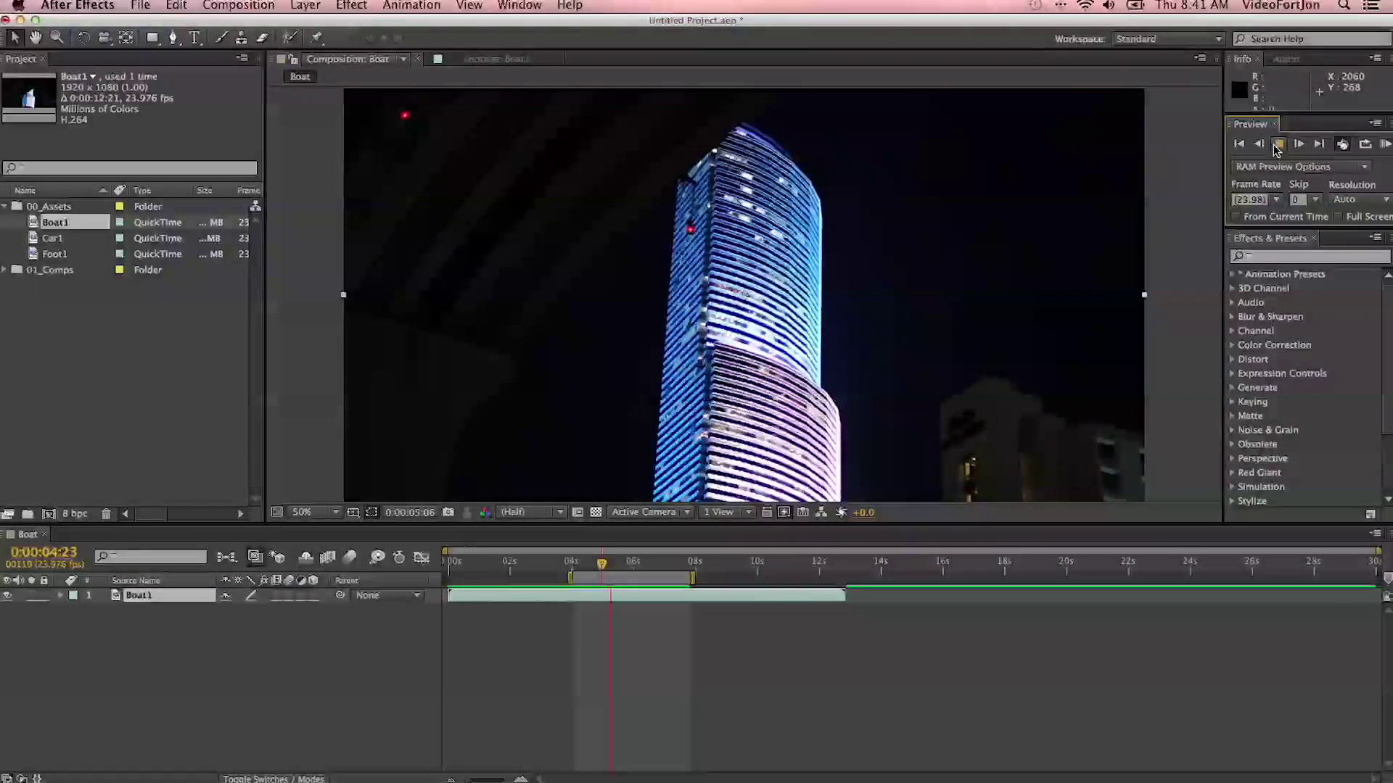
click(1276, 145)
click(1259, 145)
click(1259, 145)
click(1259, 145)
click(1260, 145)
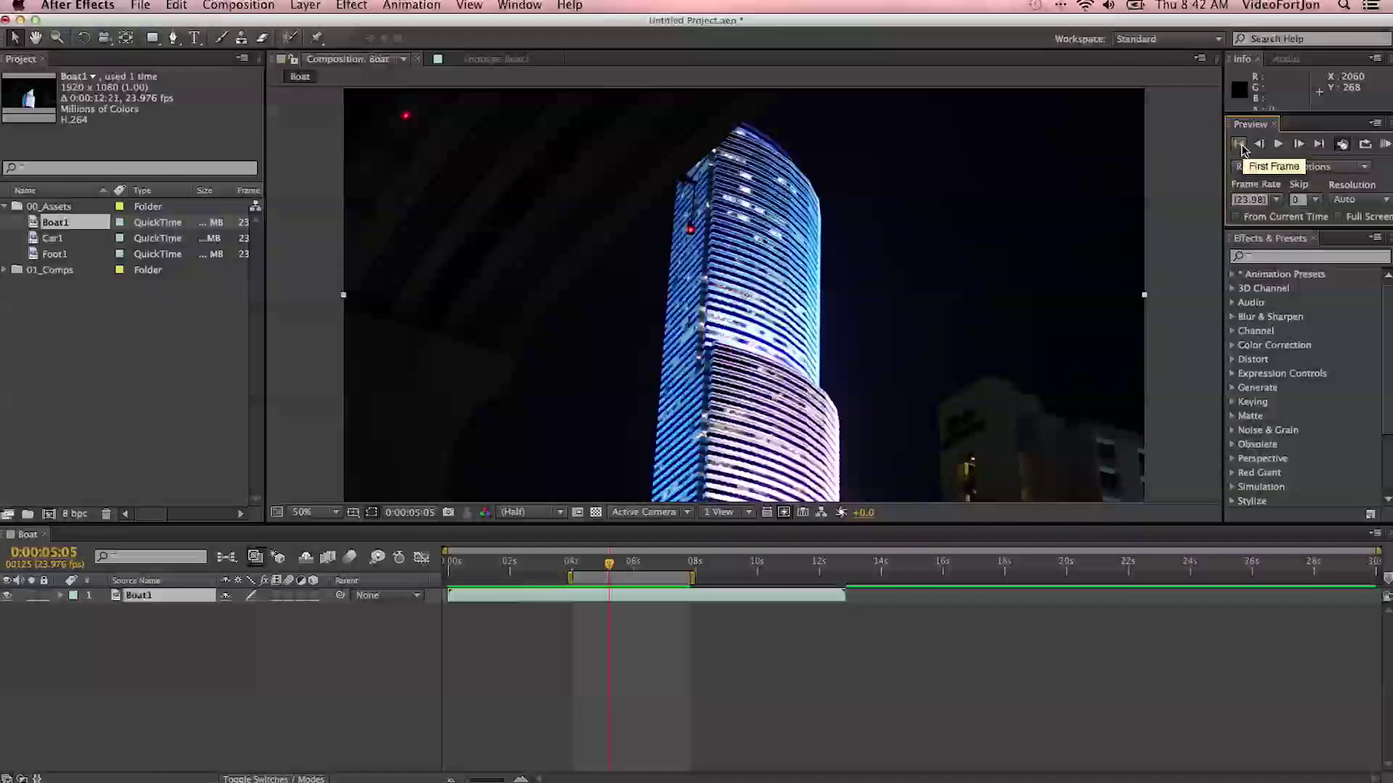
click(1240, 146)
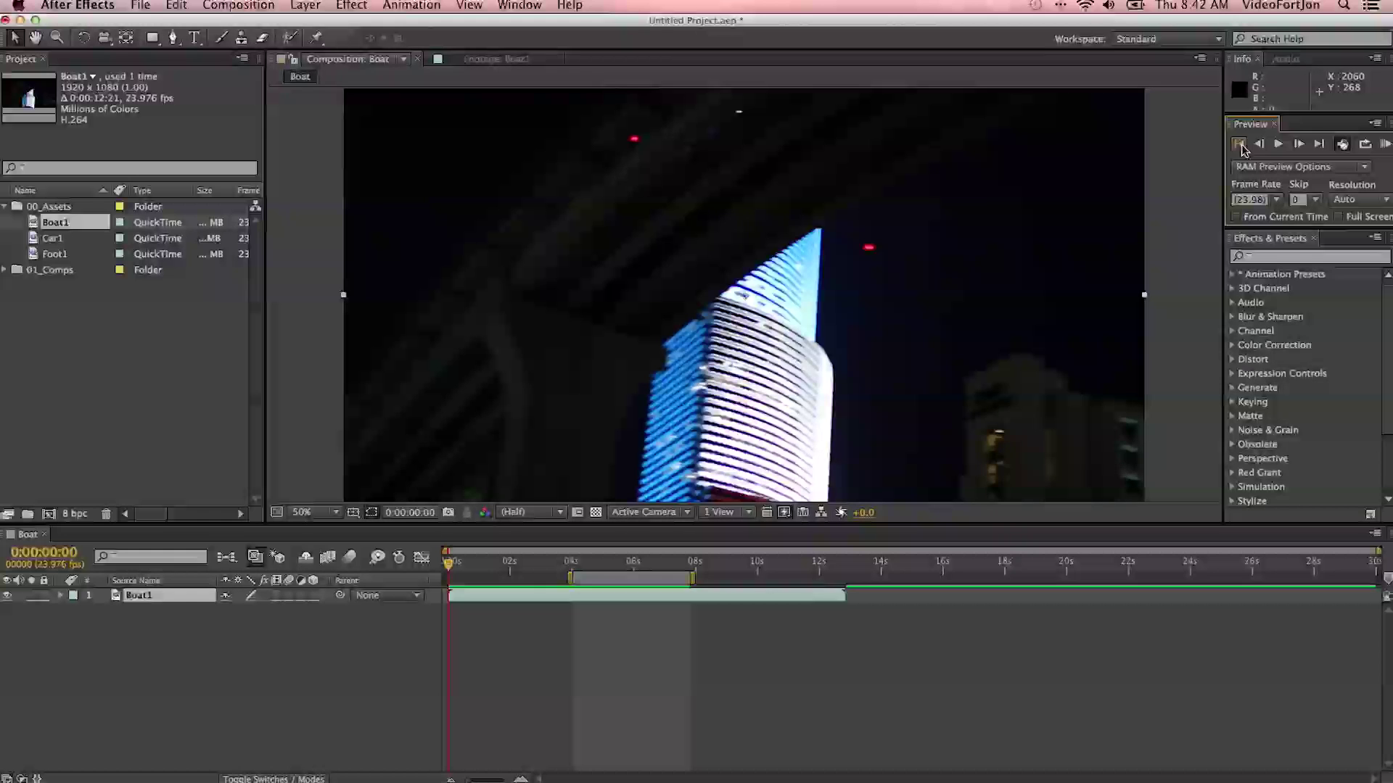
Step: Keep RAM preview at 23.98 fps, Skip 0 and Auto resolution, and show the viewer resolution options
click(1277, 200)
click(1278, 199)
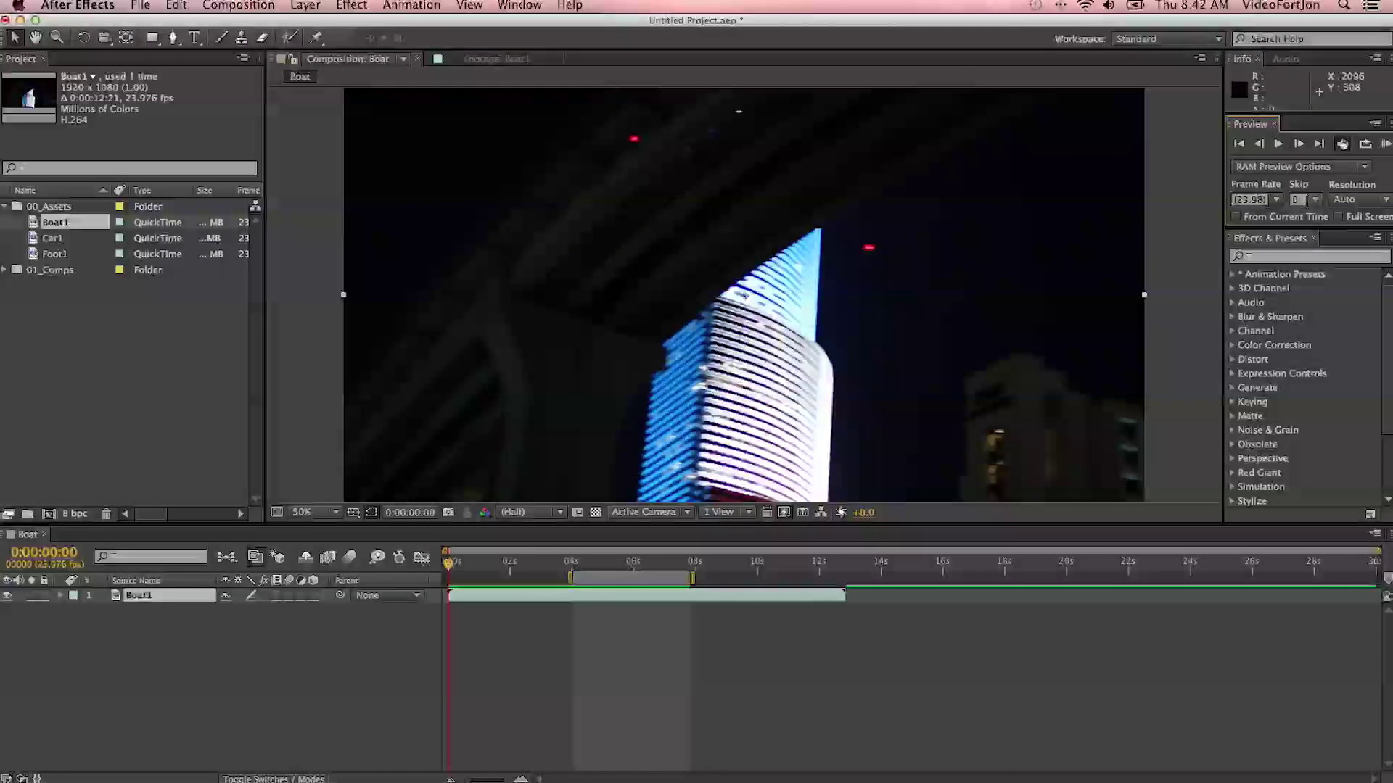
click(1315, 201)
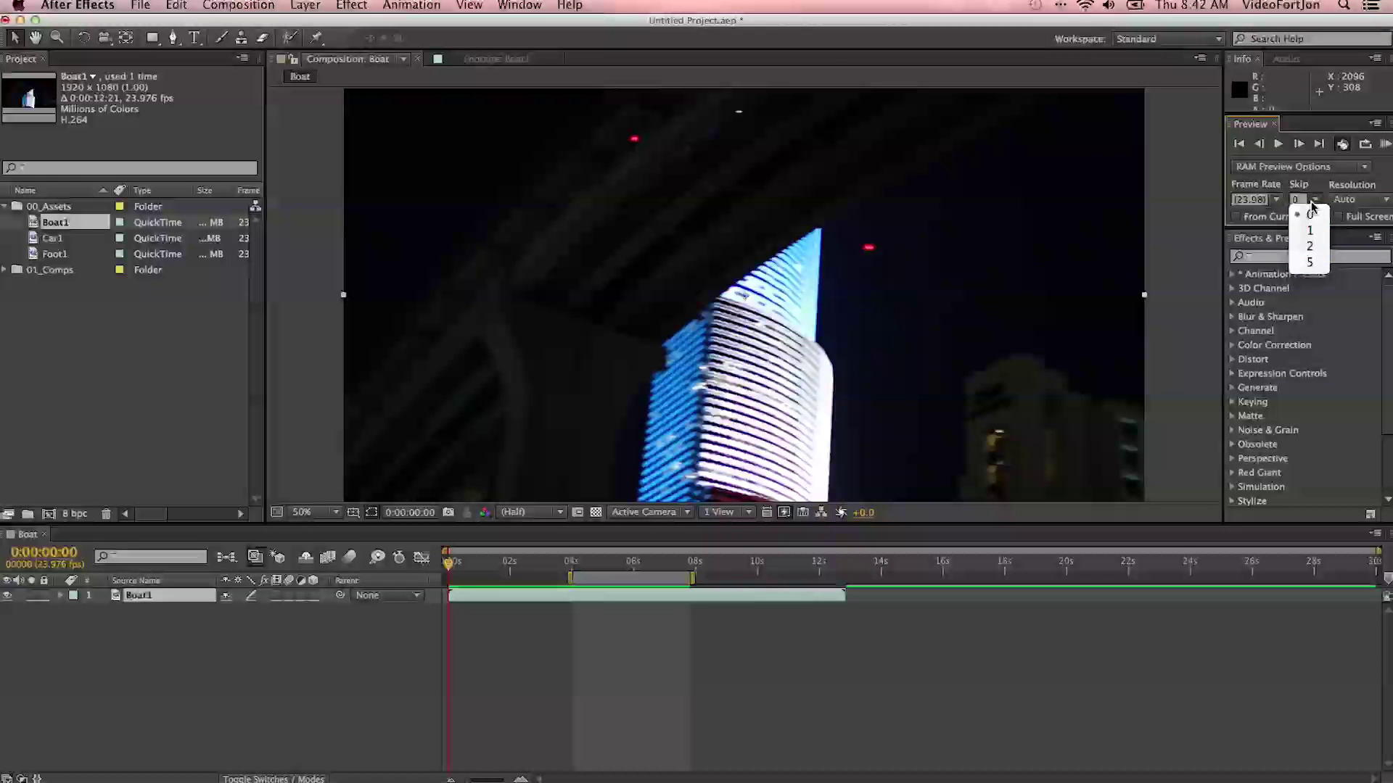
click(1357, 197)
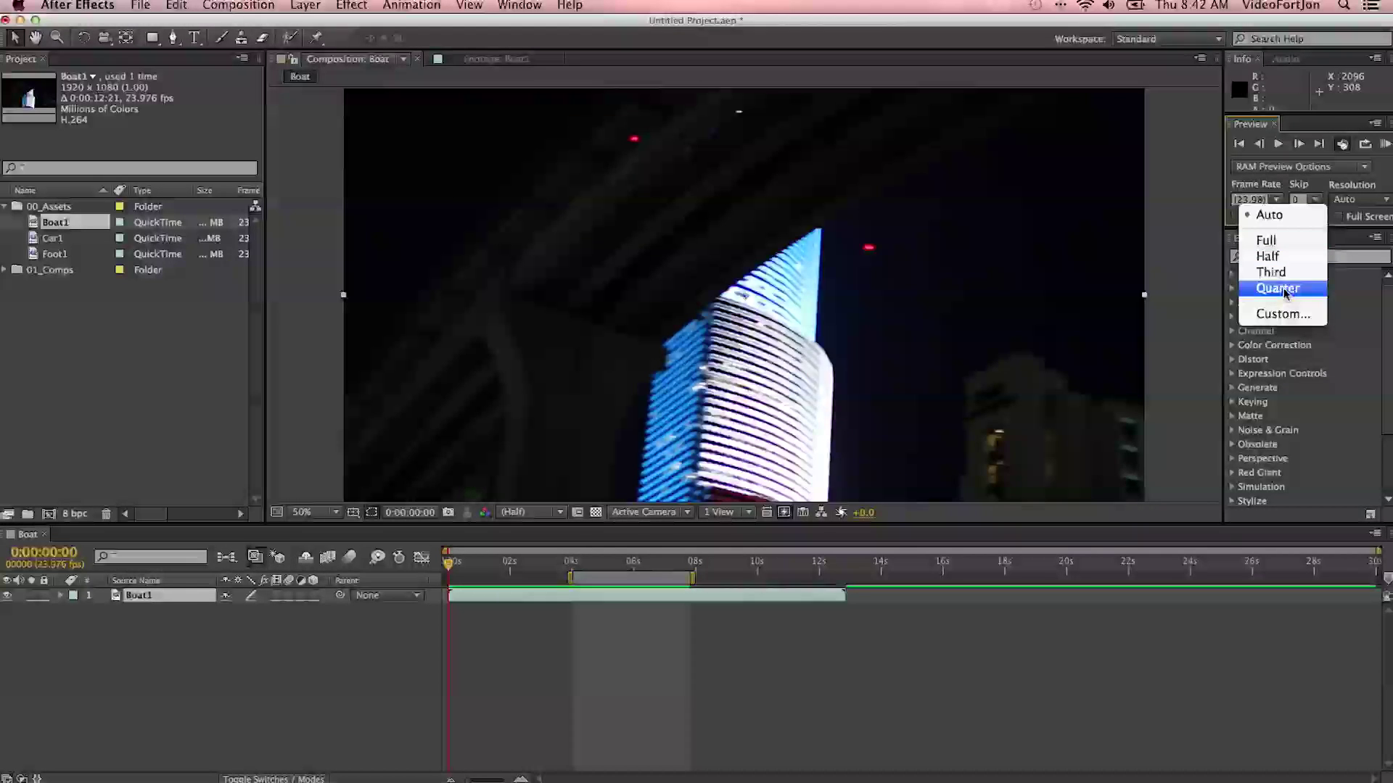
click(1282, 220)
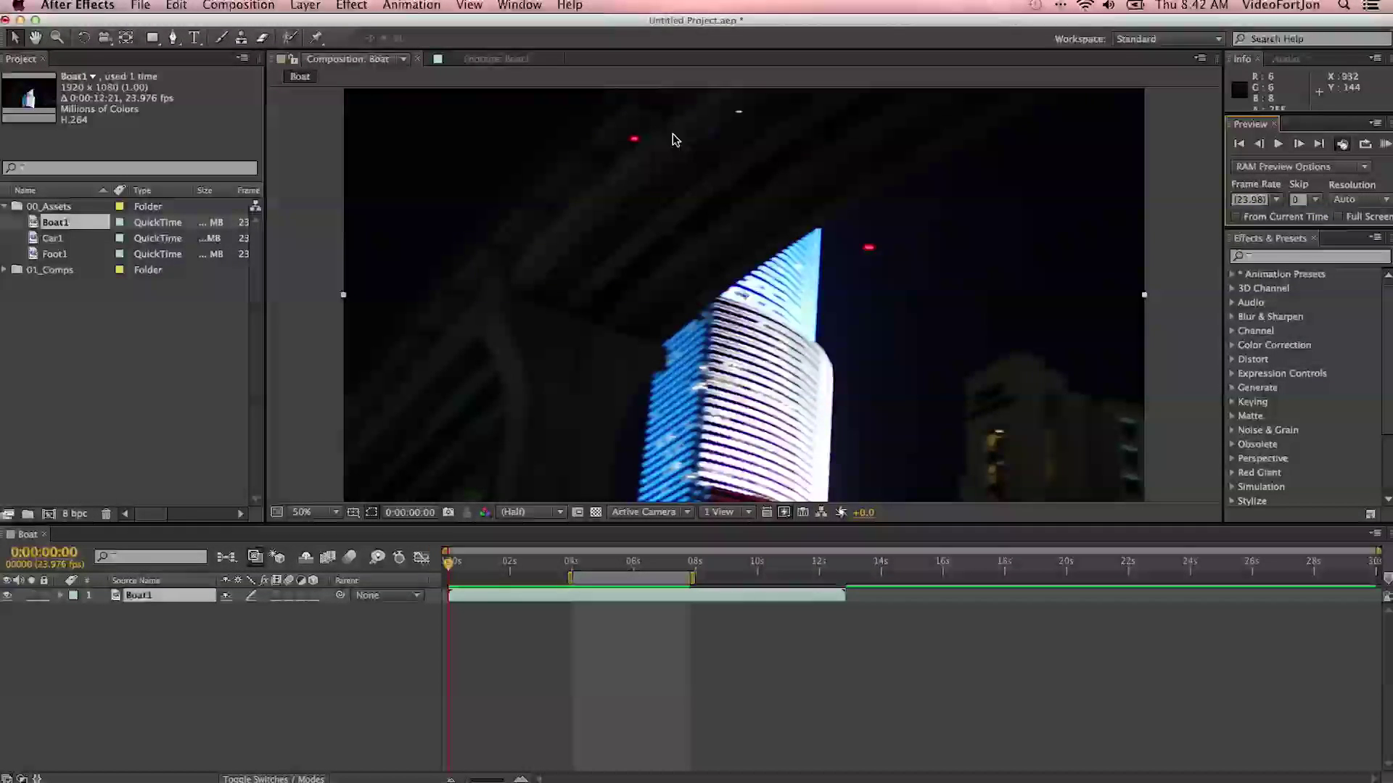
click(523, 513)
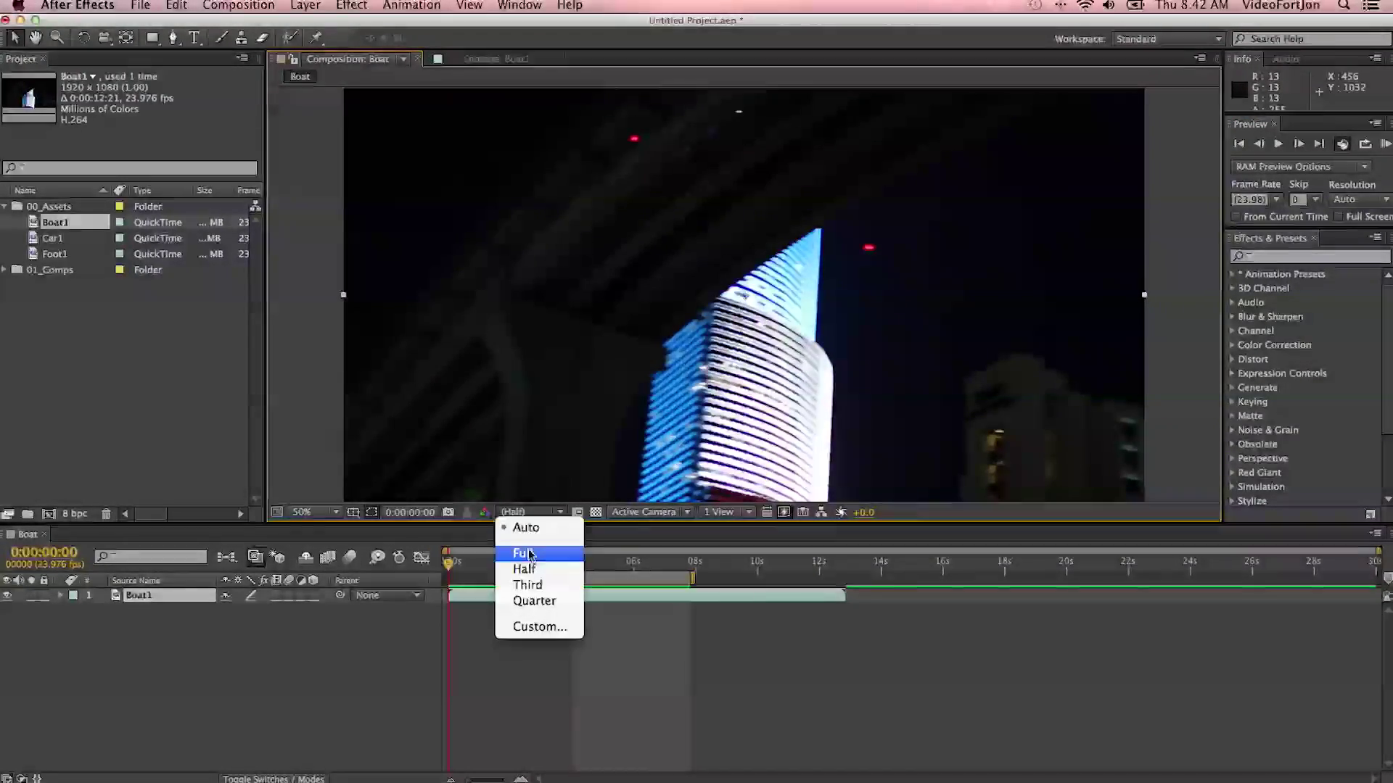
Step: Set the Boat viewer to Quarter resolution, then try 200% and 33.3% magnification
click(529, 600)
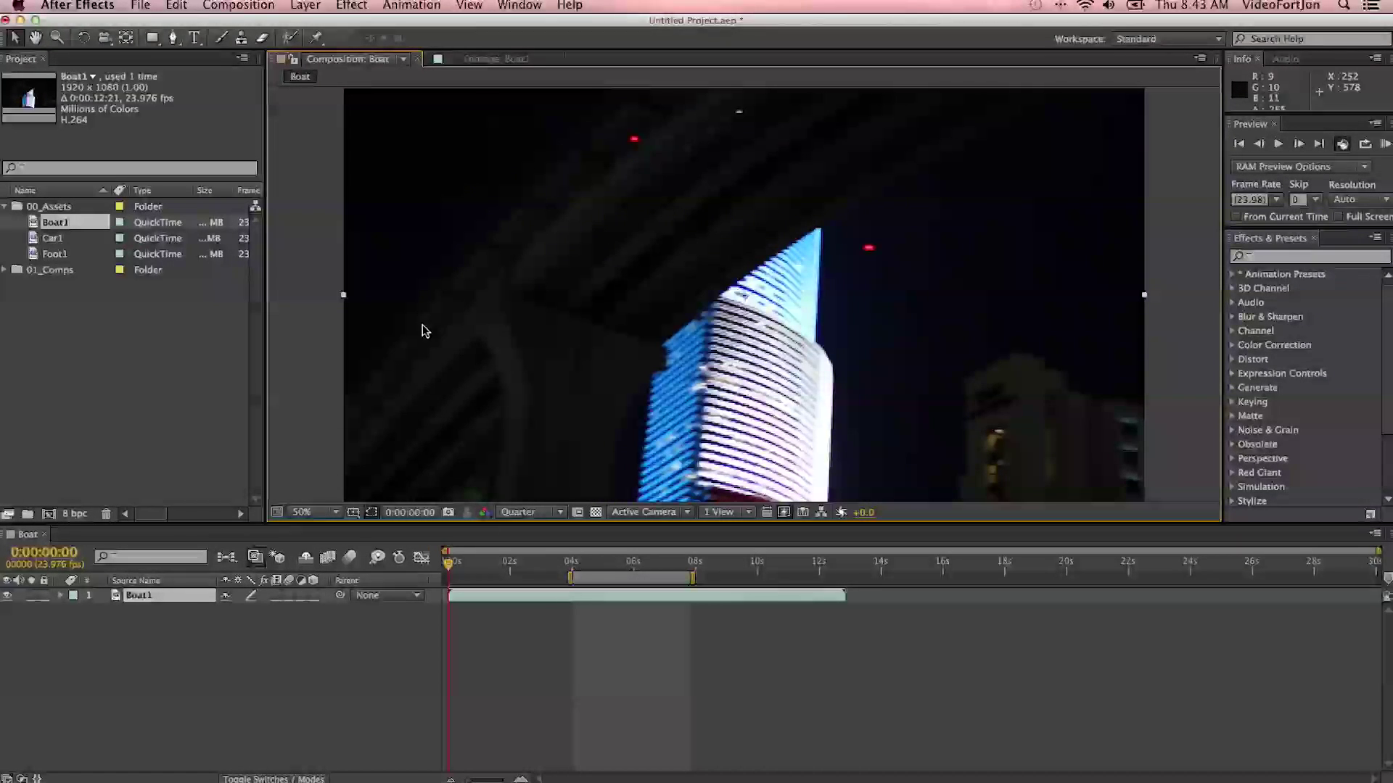
click(298, 514)
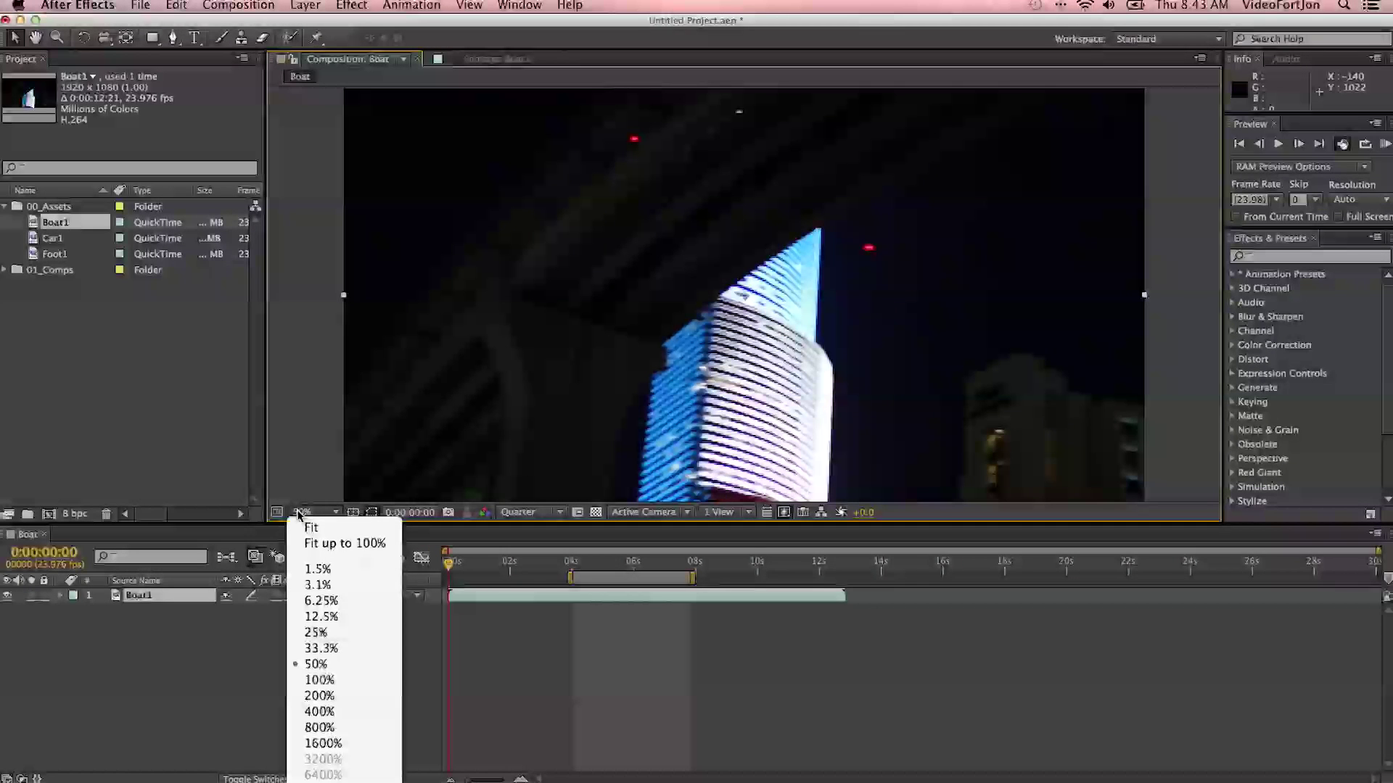
click(312, 696)
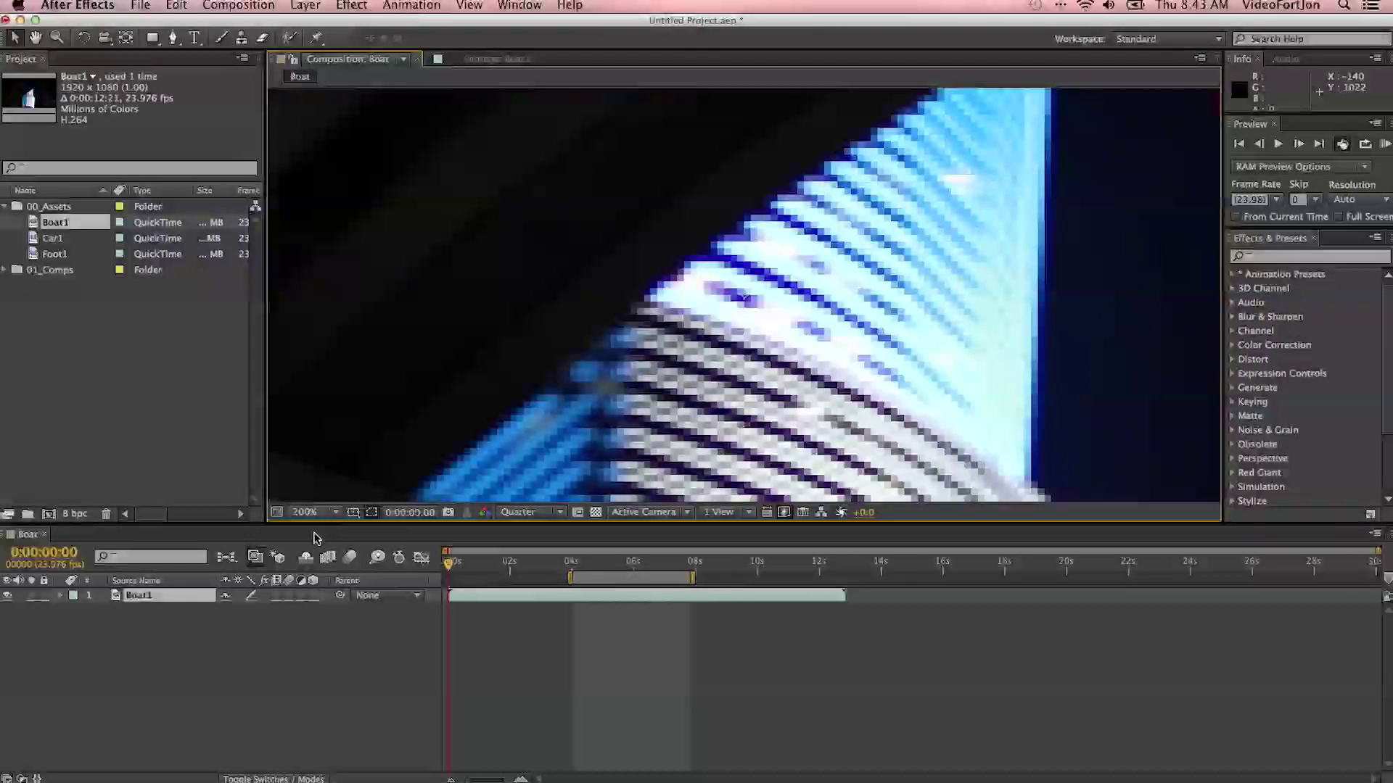
click(311, 513)
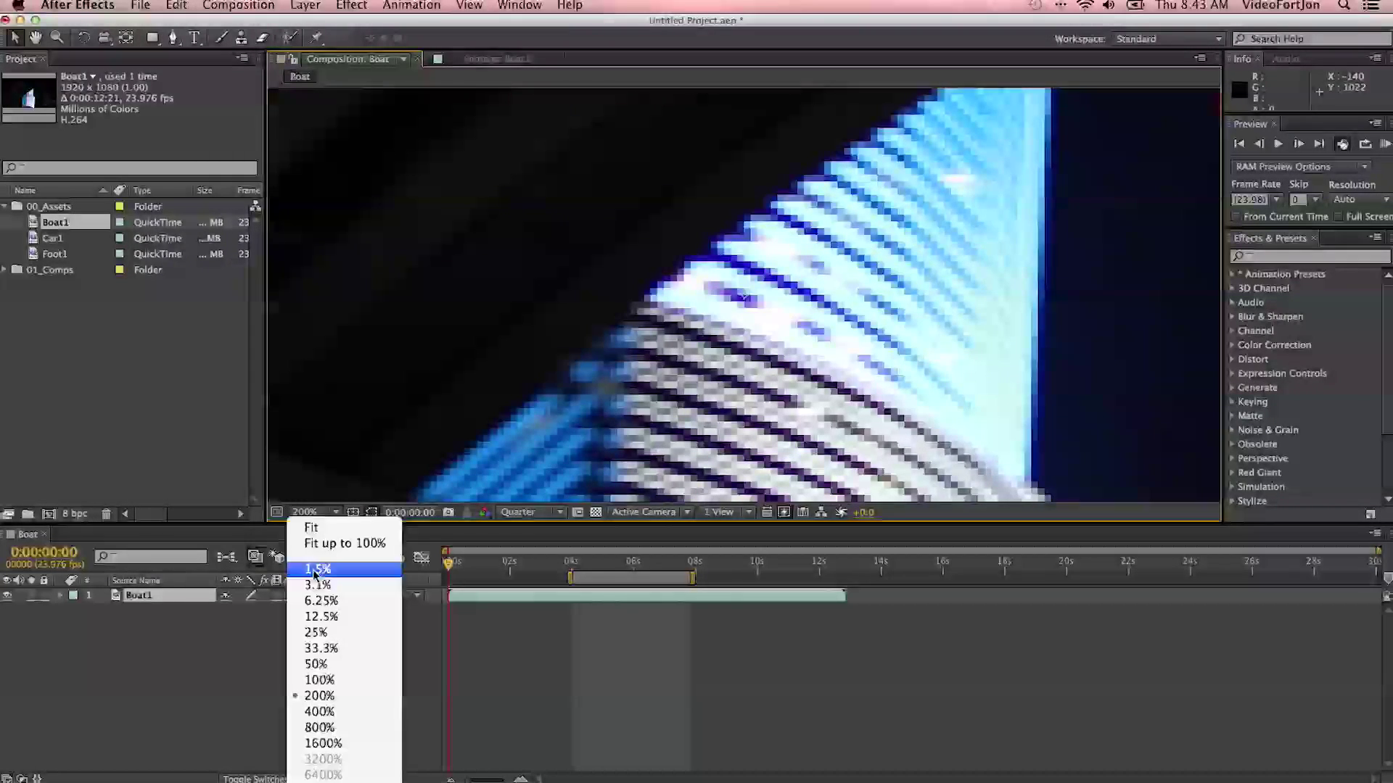
click(318, 648)
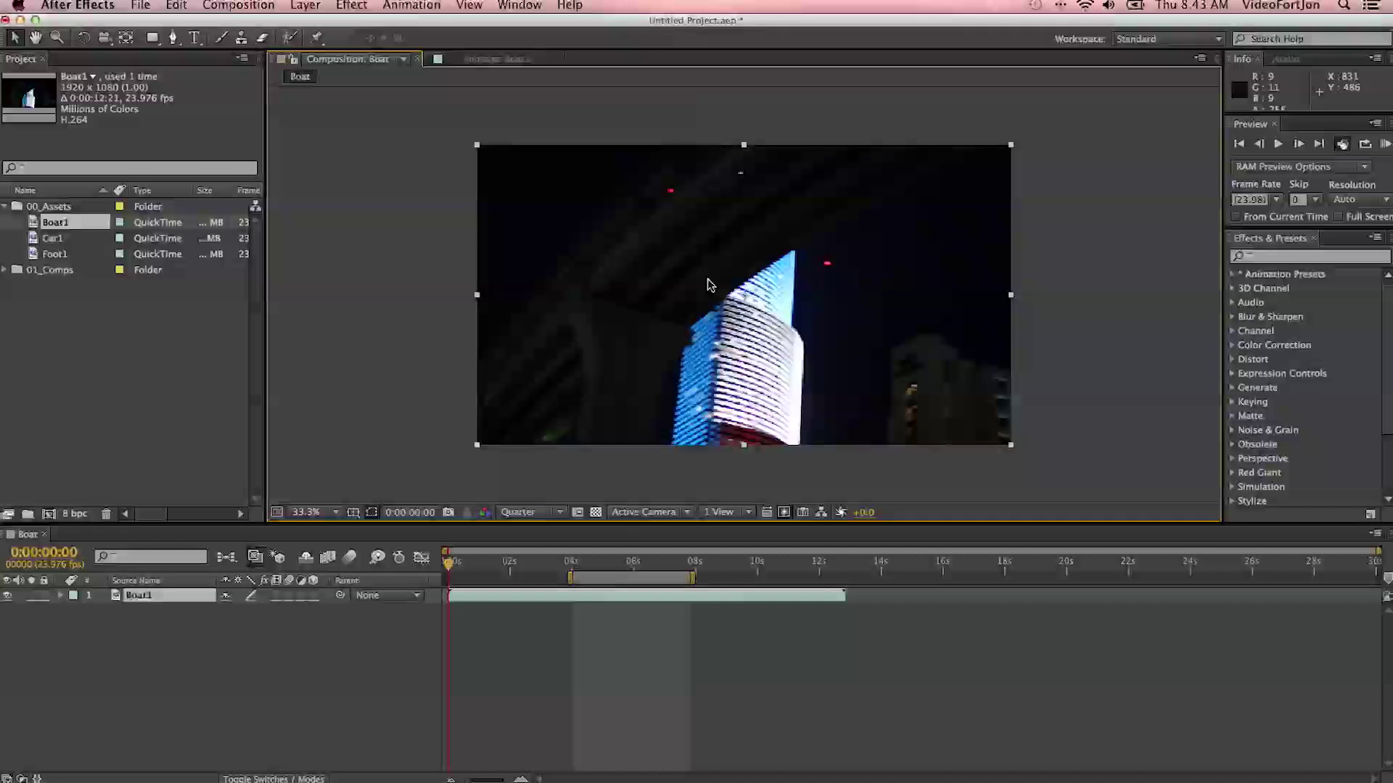
Step: Scroll-zoom the Boat viewer in and out, then pan it up and right with the Hand tool
scroll(709, 284, up, 8)
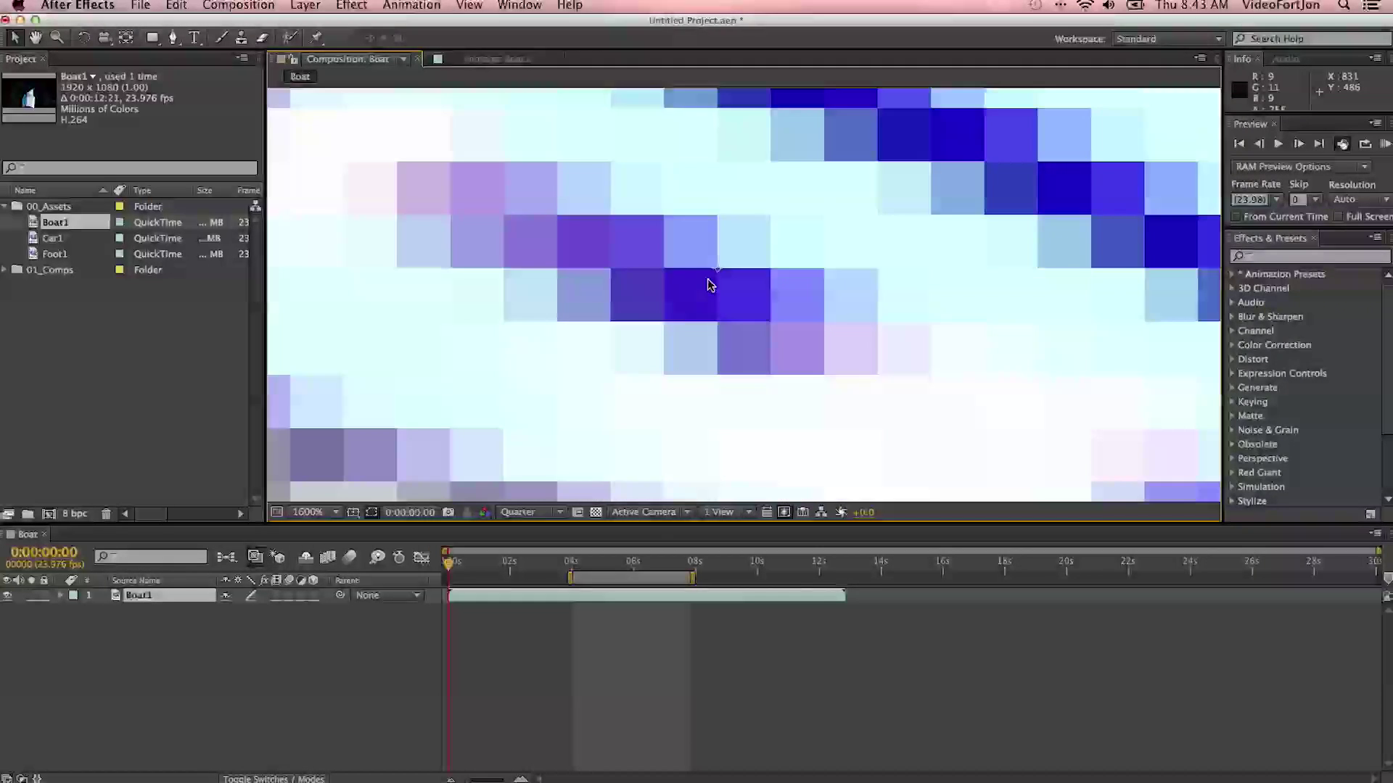
scroll(709, 285, down, 10)
scroll(710, 284, up, 3)
scroll(710, 285, down, 5)
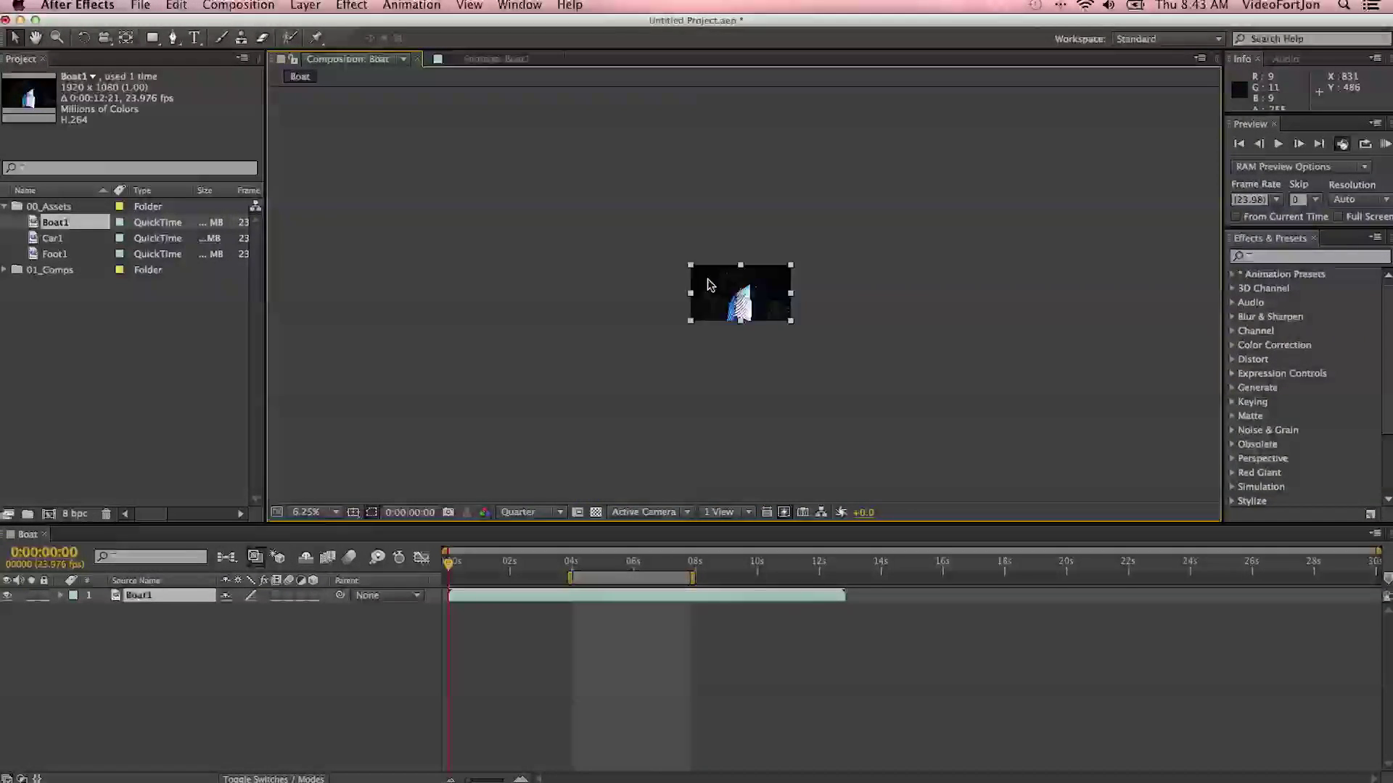
scroll(709, 284, up, 4)
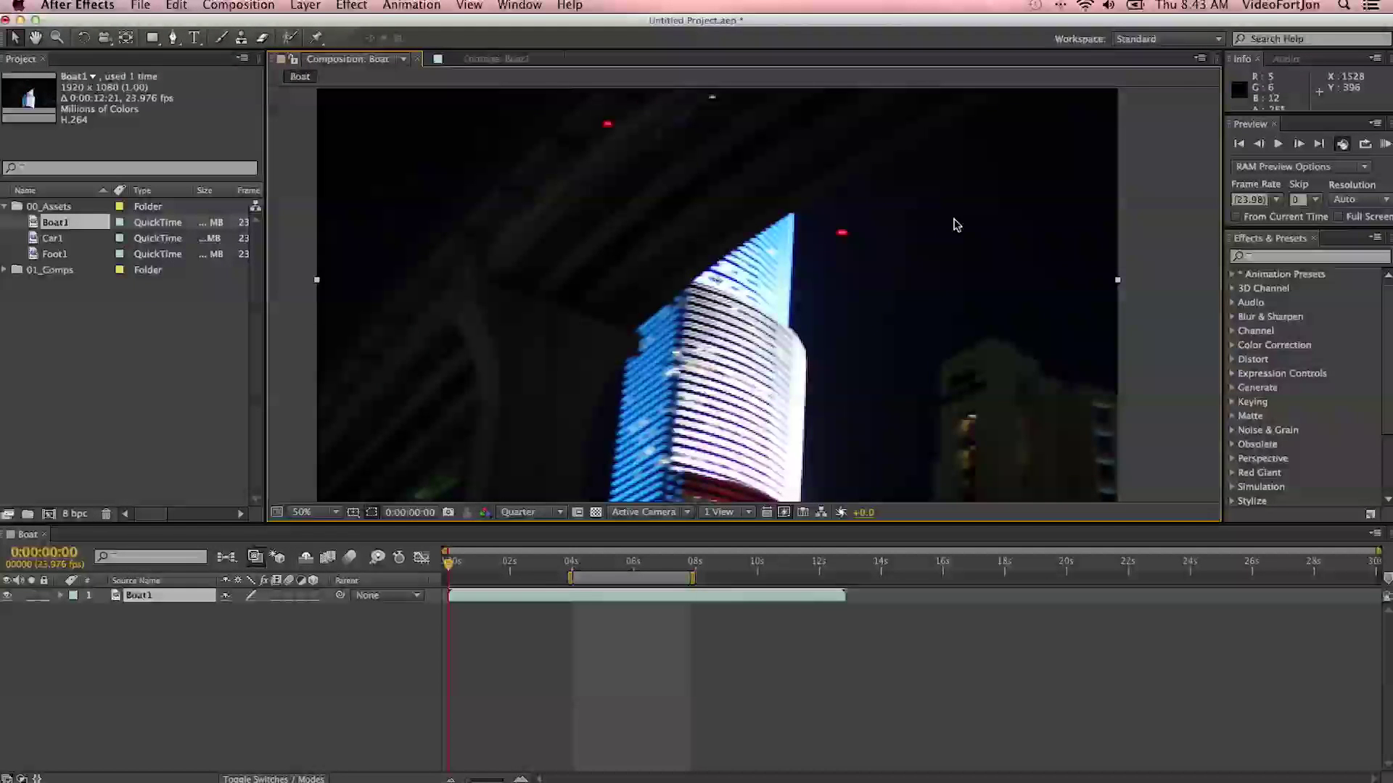
scroll(956, 225, up, 4)
scroll(956, 225, down, 4)
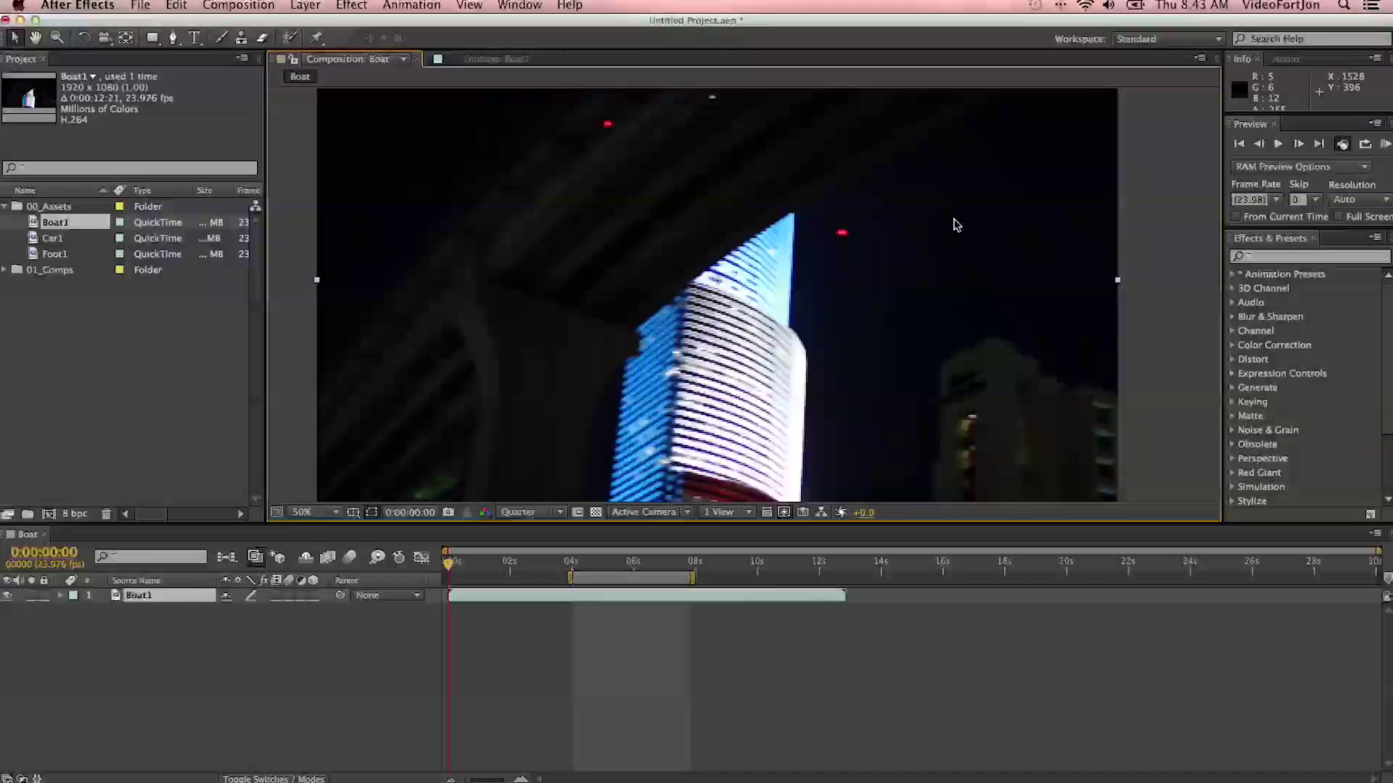
scroll(841, 233, up, 7)
scroll(846, 240, down, 7)
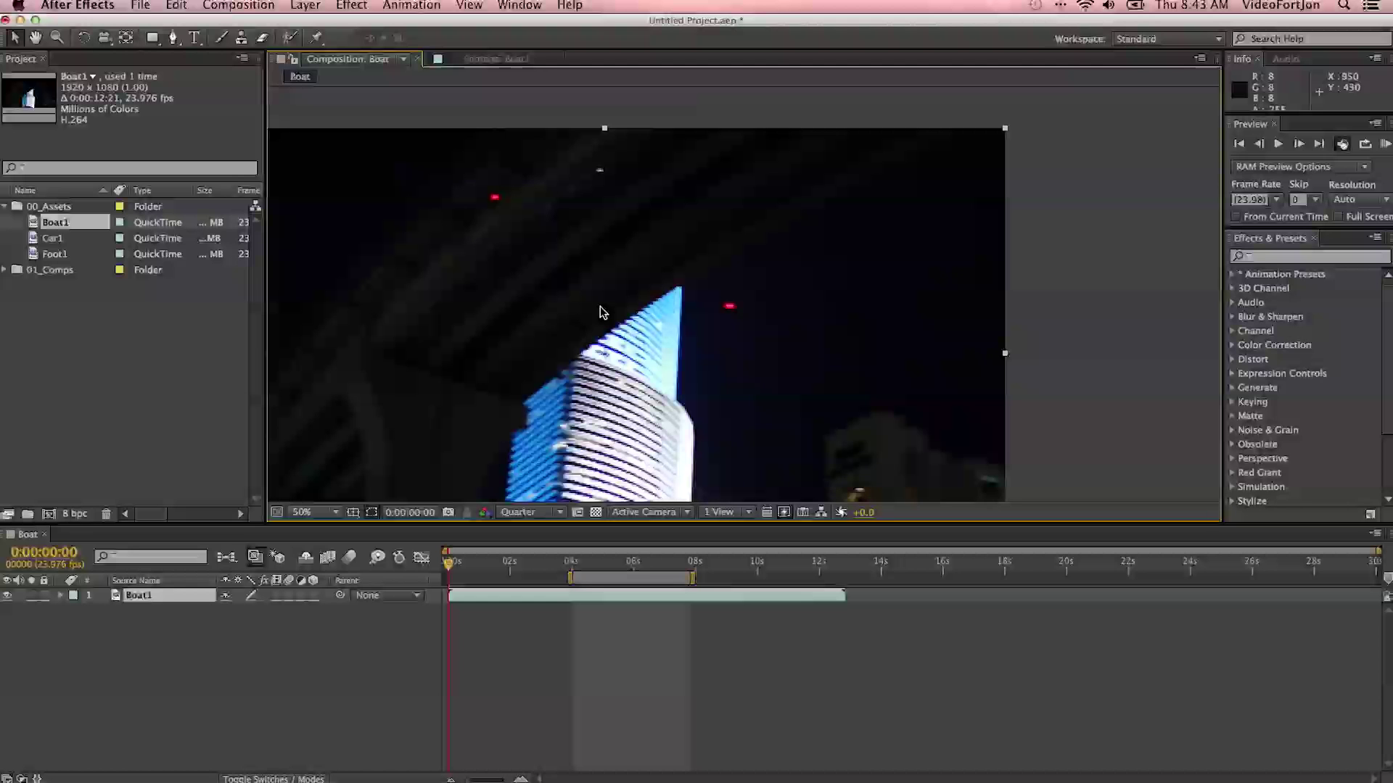
key(h)
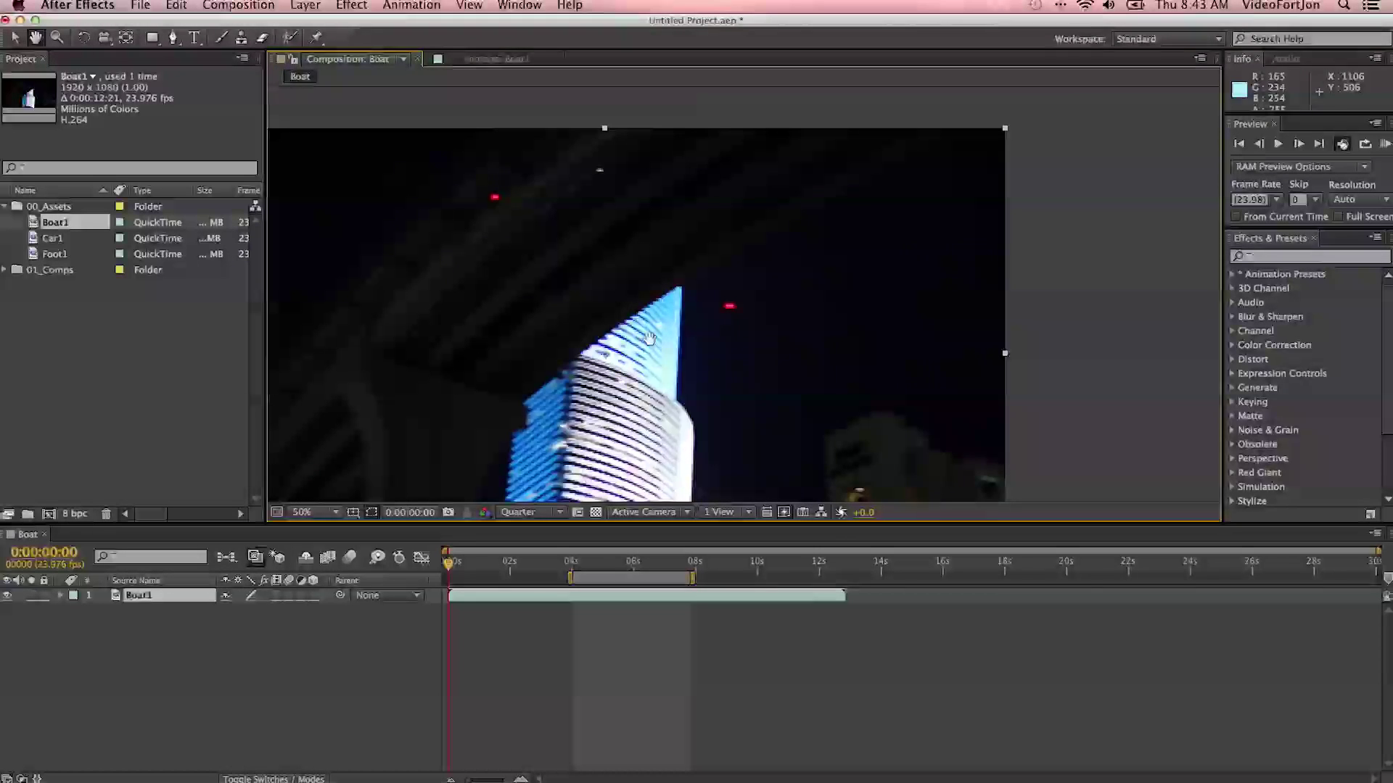
drag(686, 271, 813, 201)
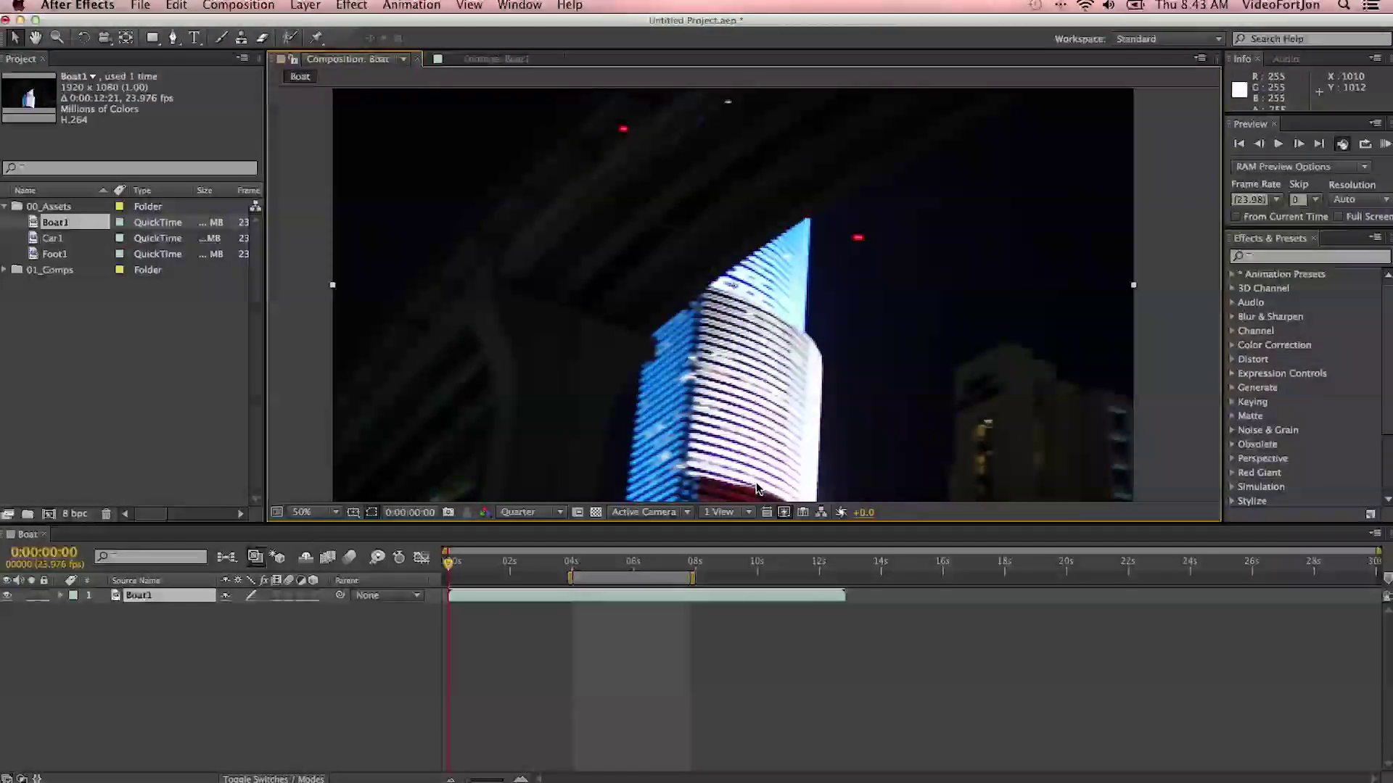
Step: Set Fast Previews to Adaptive Resolution and scrub the Boat timeline, stopping at 0:00:07:01
click(783, 513)
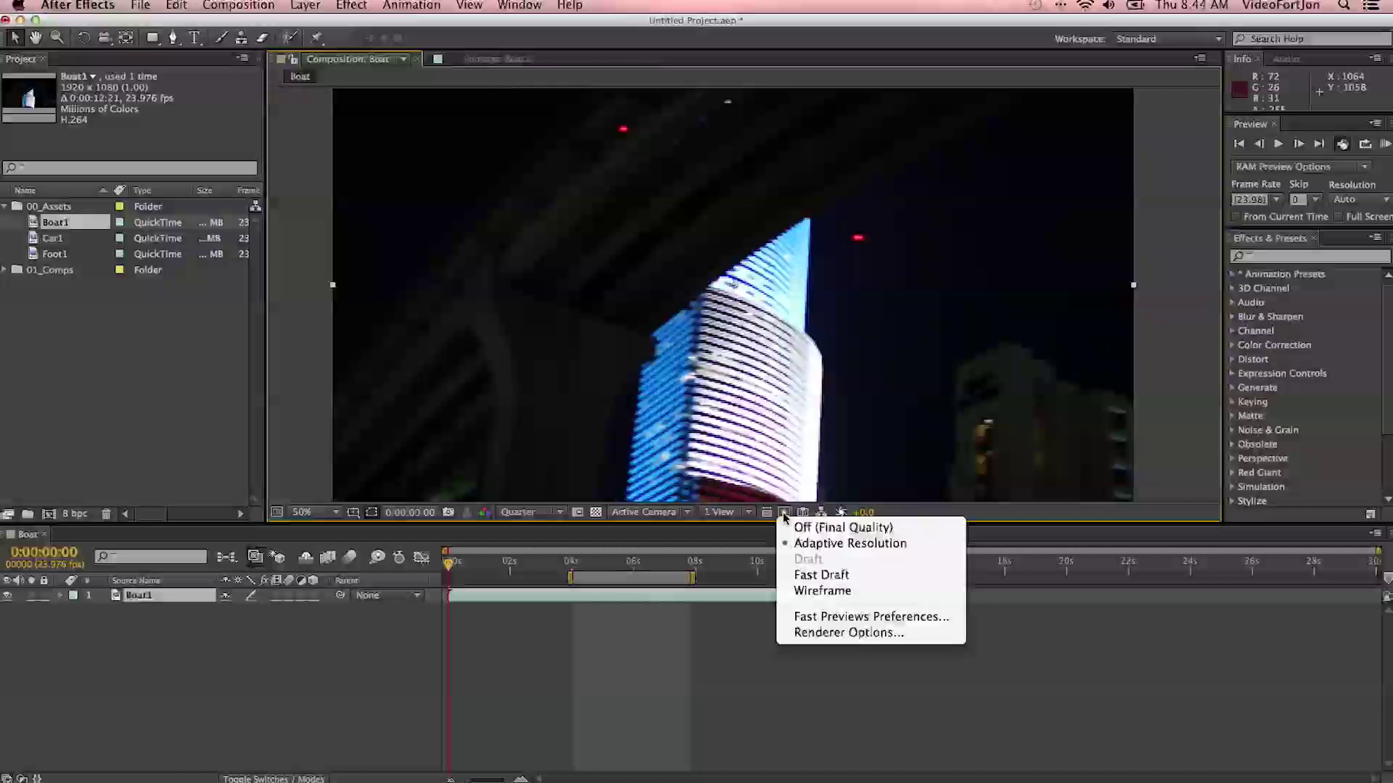
click(861, 552)
click(450, 562)
drag(450, 562, 613, 592)
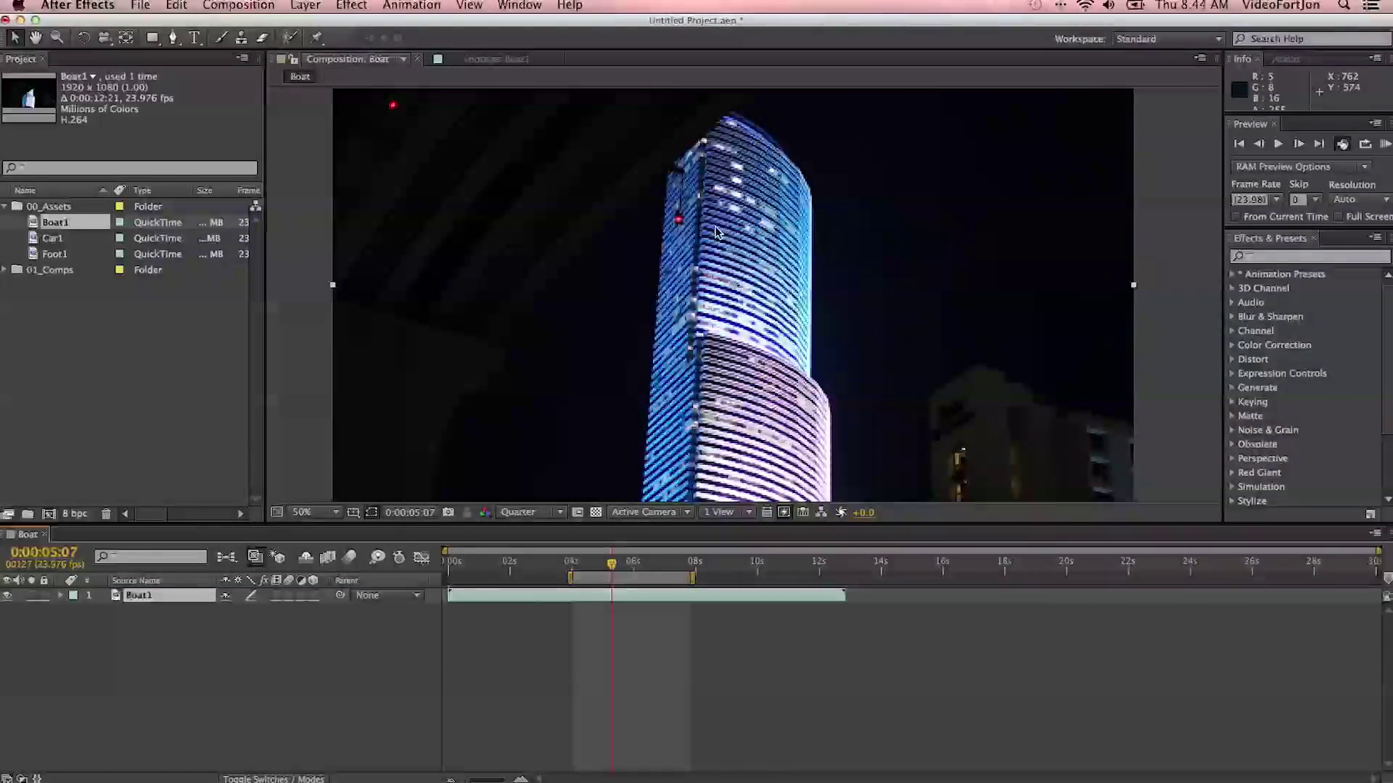
mouse_move(613, 564)
mouse_down()
mouse_move(515, 564)
mouse_move(612, 578)
mouse_up()
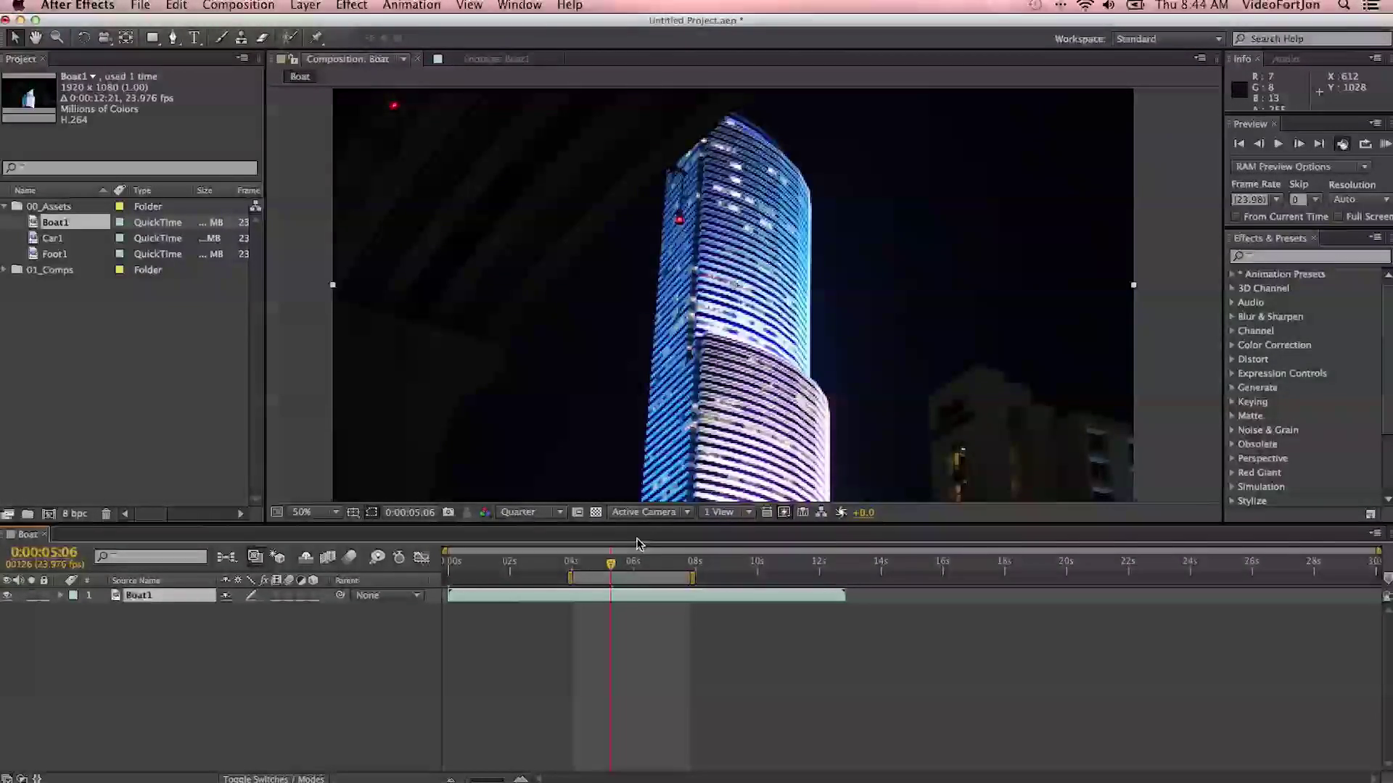
drag(608, 561, 632, 602)
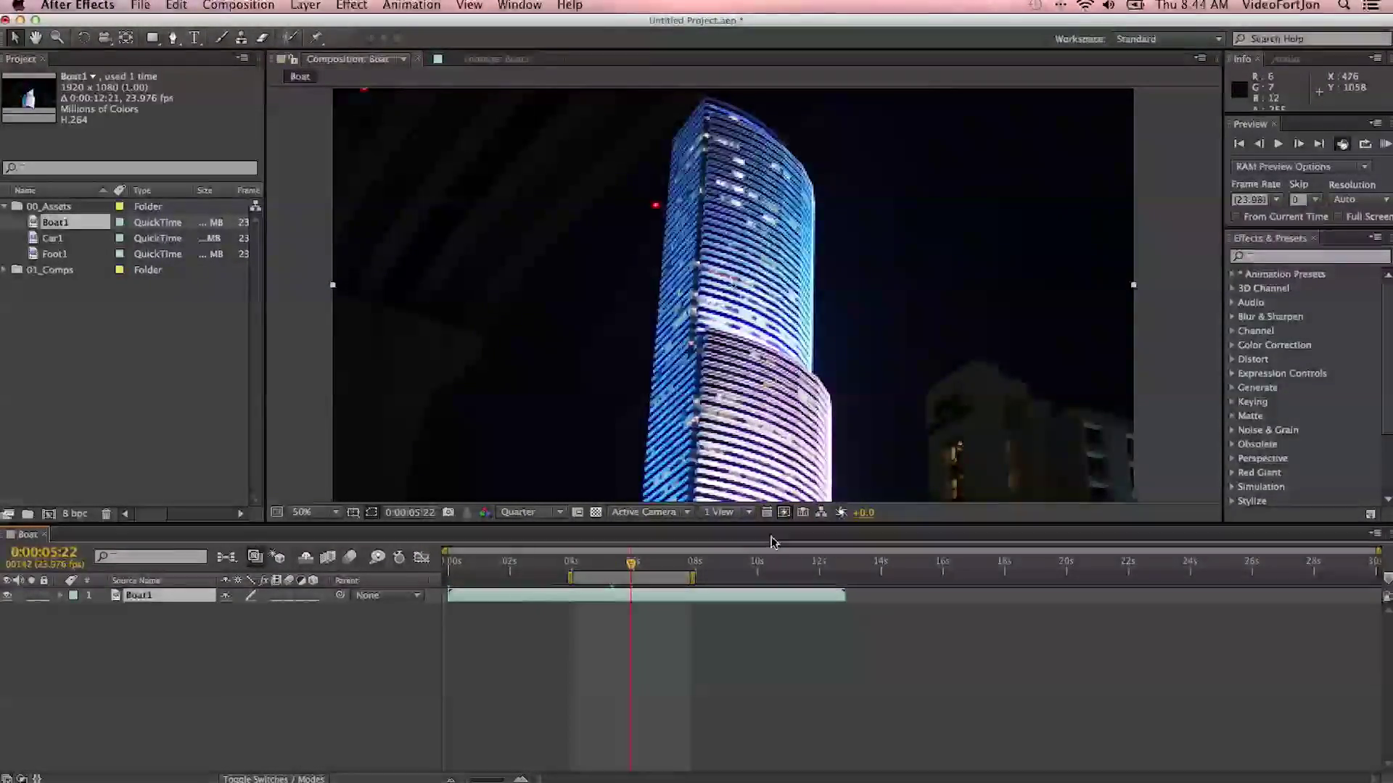
click(666, 563)
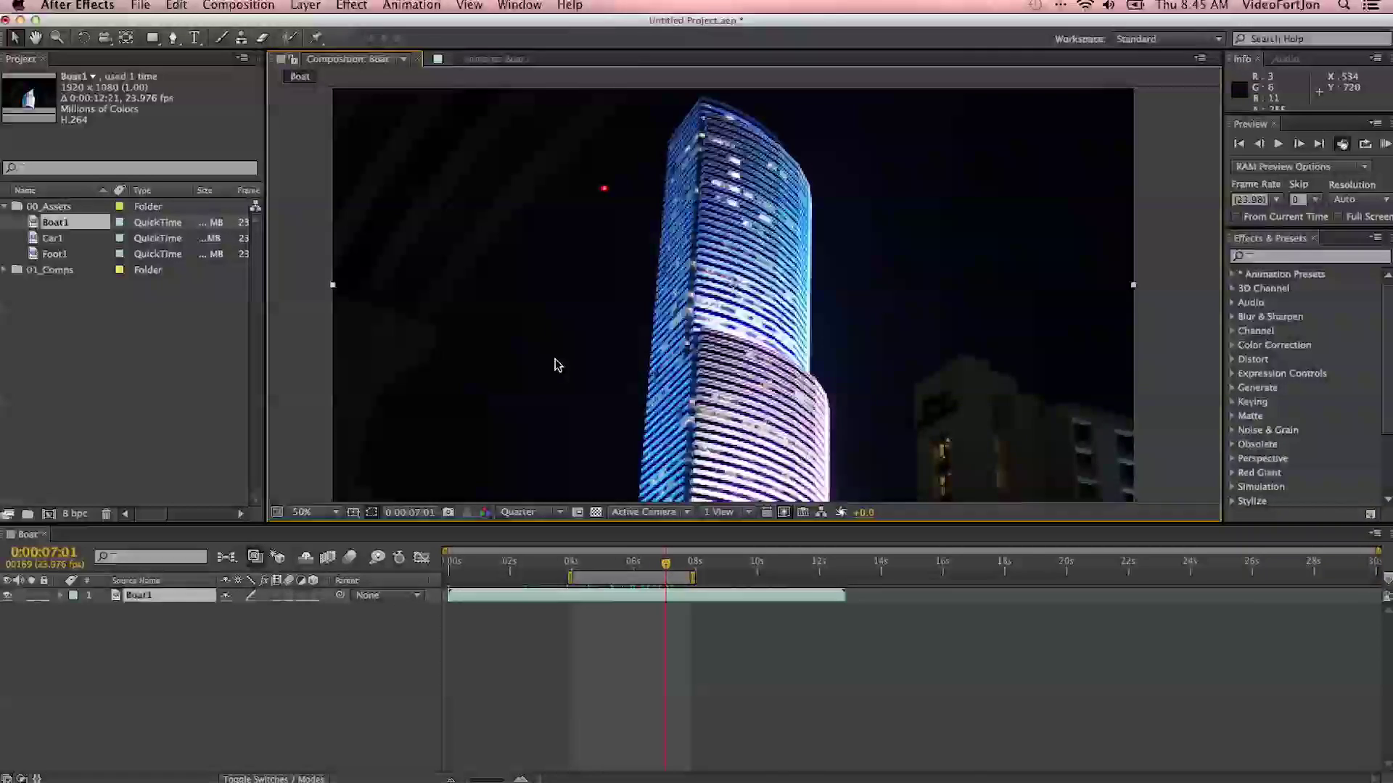
Step: Change the Boat composition's Duration to 0:00:10:00 in Composition Settings
click(239, 5)
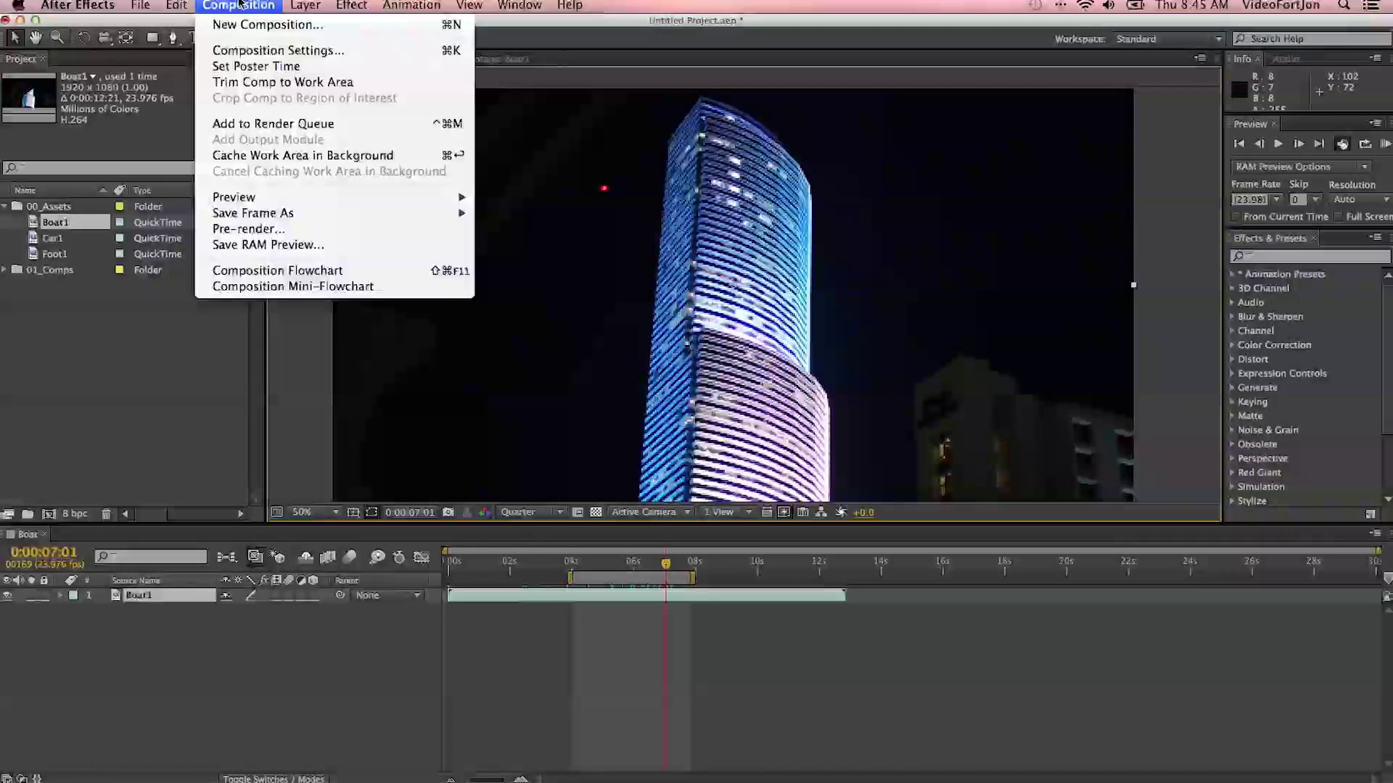
click(245, 51)
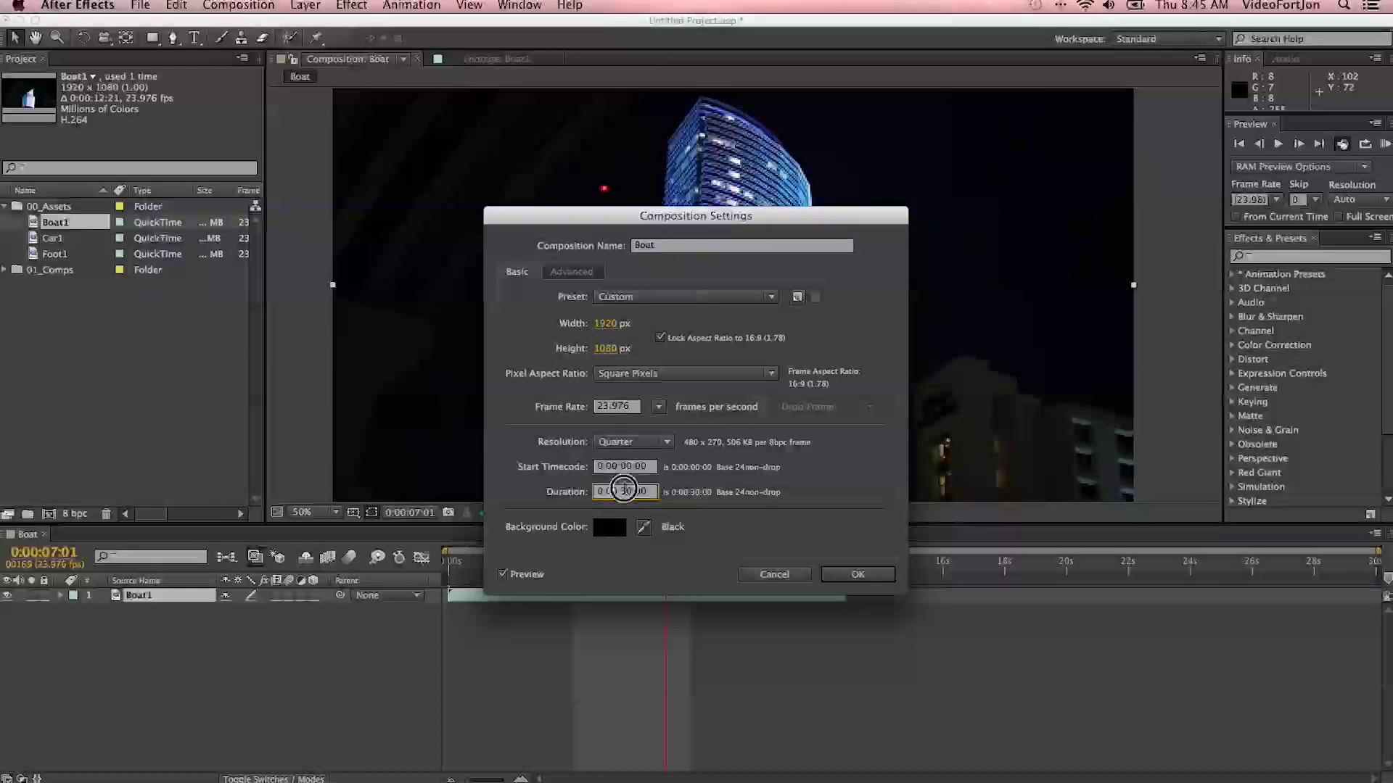
click(633, 491)
key(BackSpace)
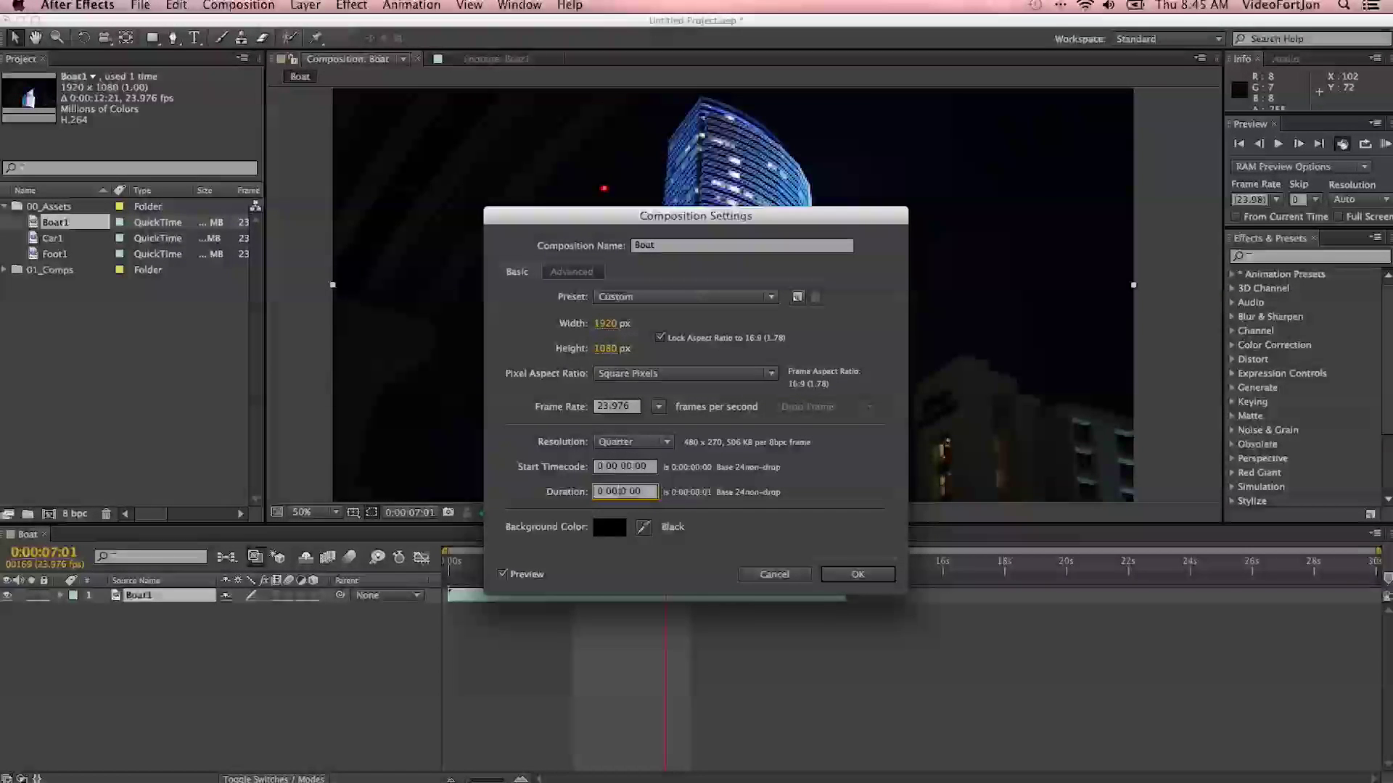
click(859, 574)
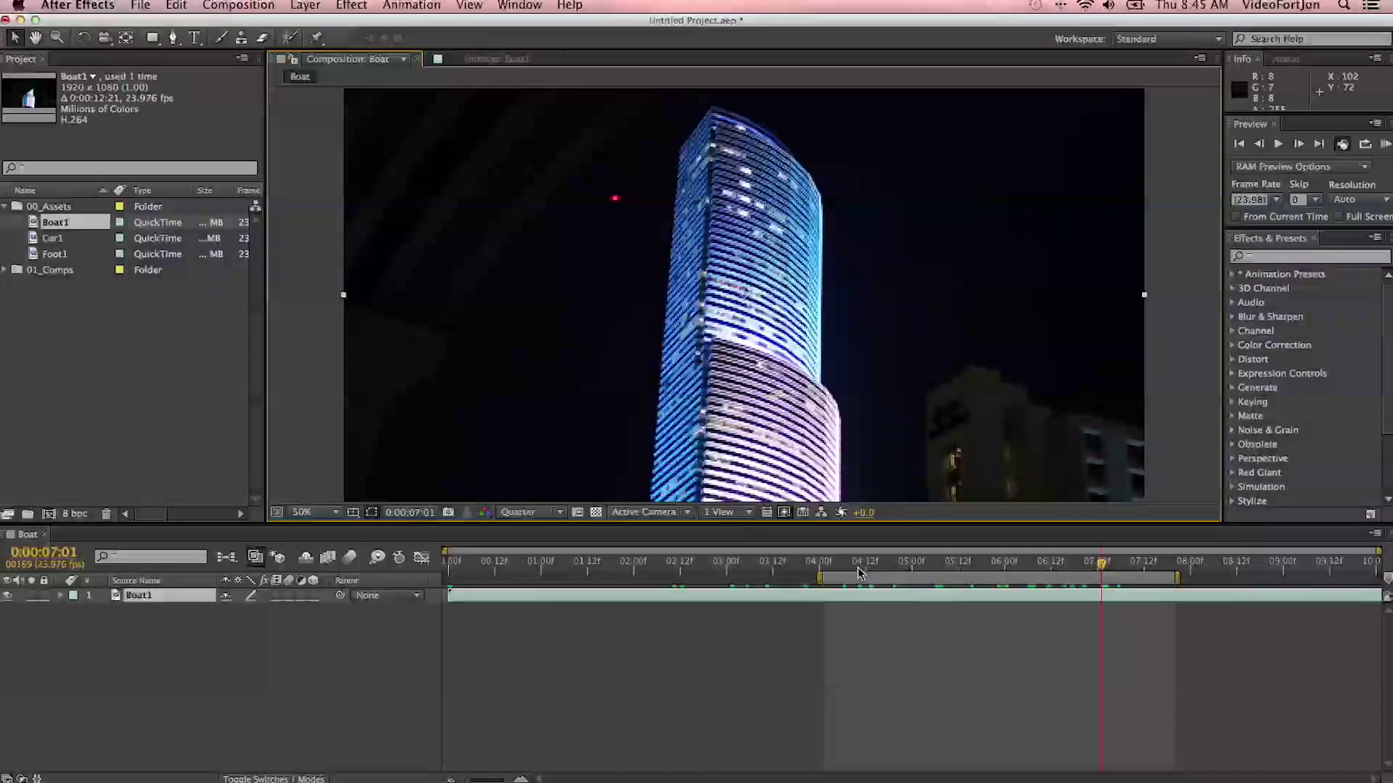
Step: Stretch the work area across the whole Boat timeline and play a preview of it
drag(904, 578, 517, 583)
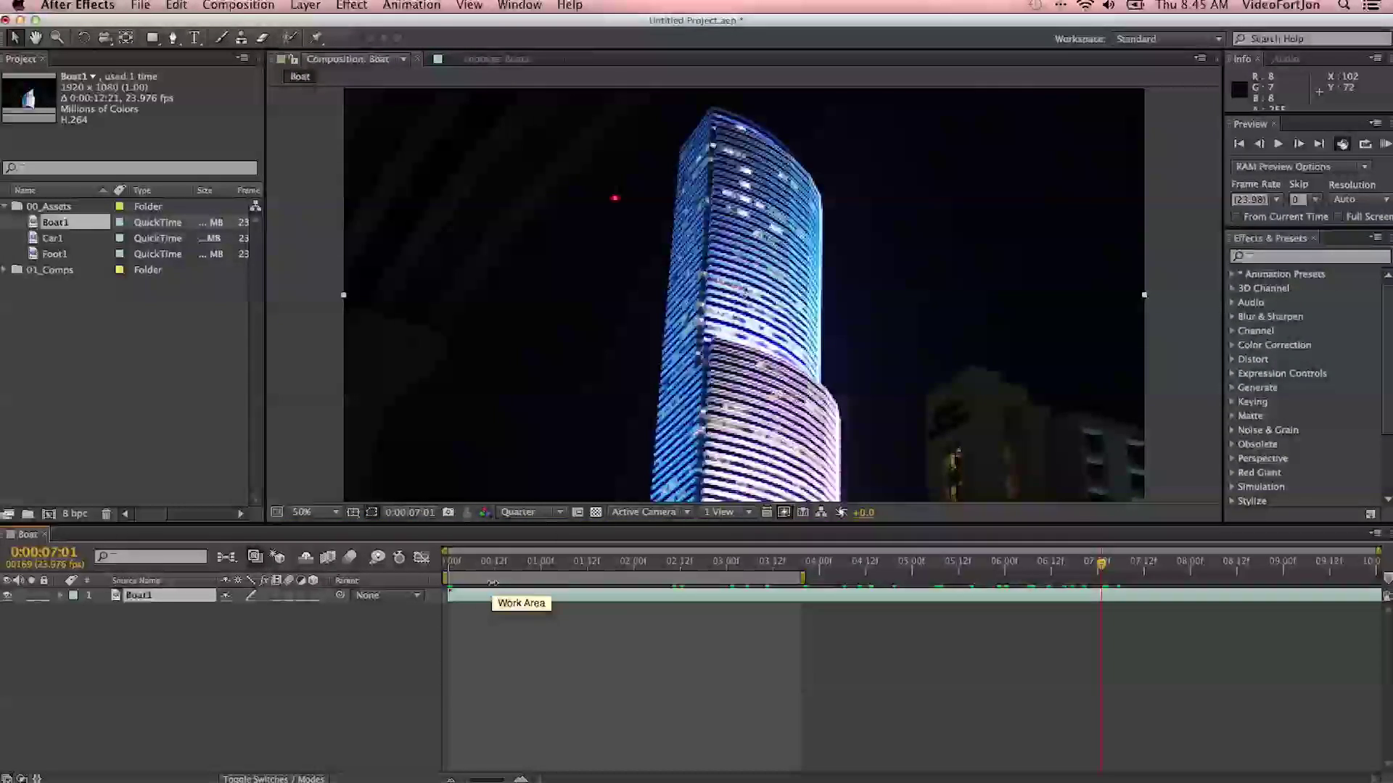
drag(803, 578, 1377, 578)
key(KP_0)
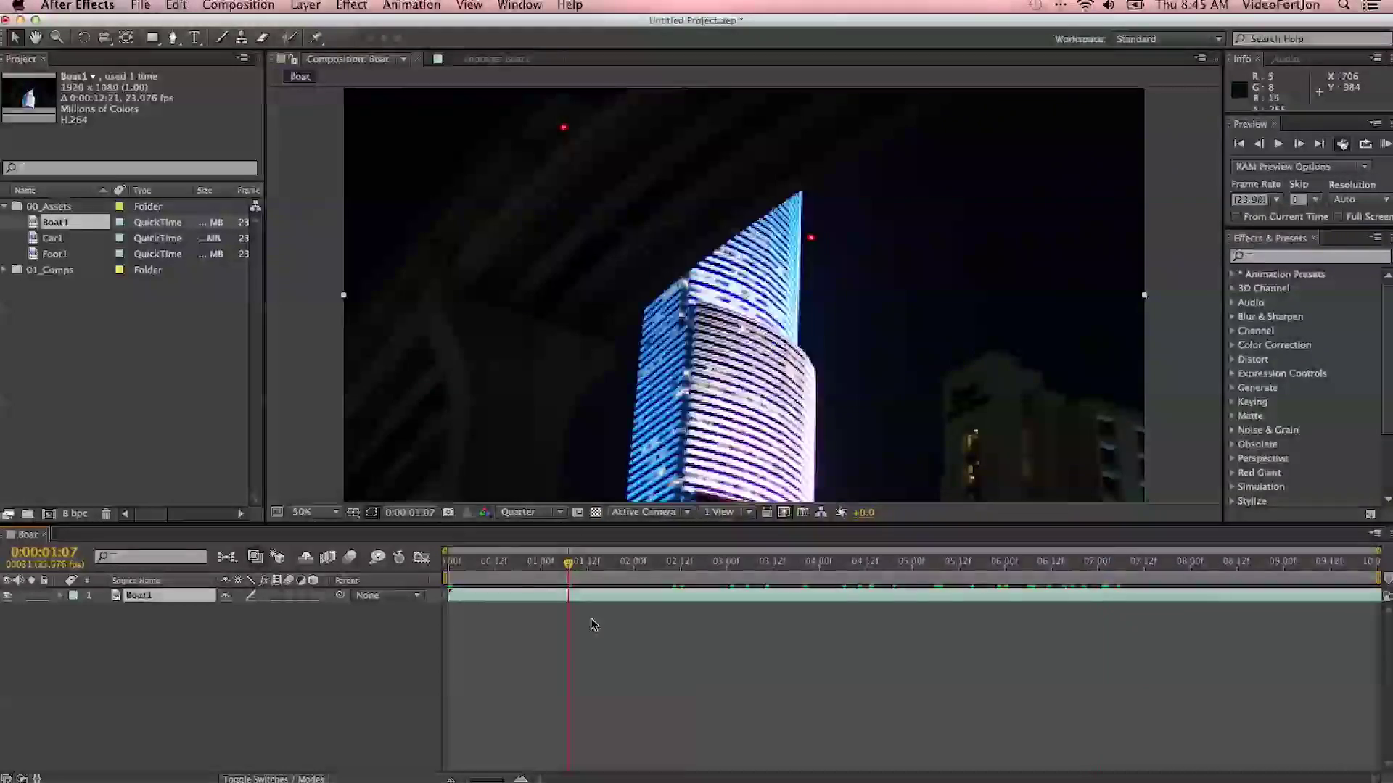
Step: Narrow the work area to roughly 1–8.5 seconds and apply Trim Comp to Work Area
drag(447, 579, 562, 580)
drag(1371, 579, 1236, 578)
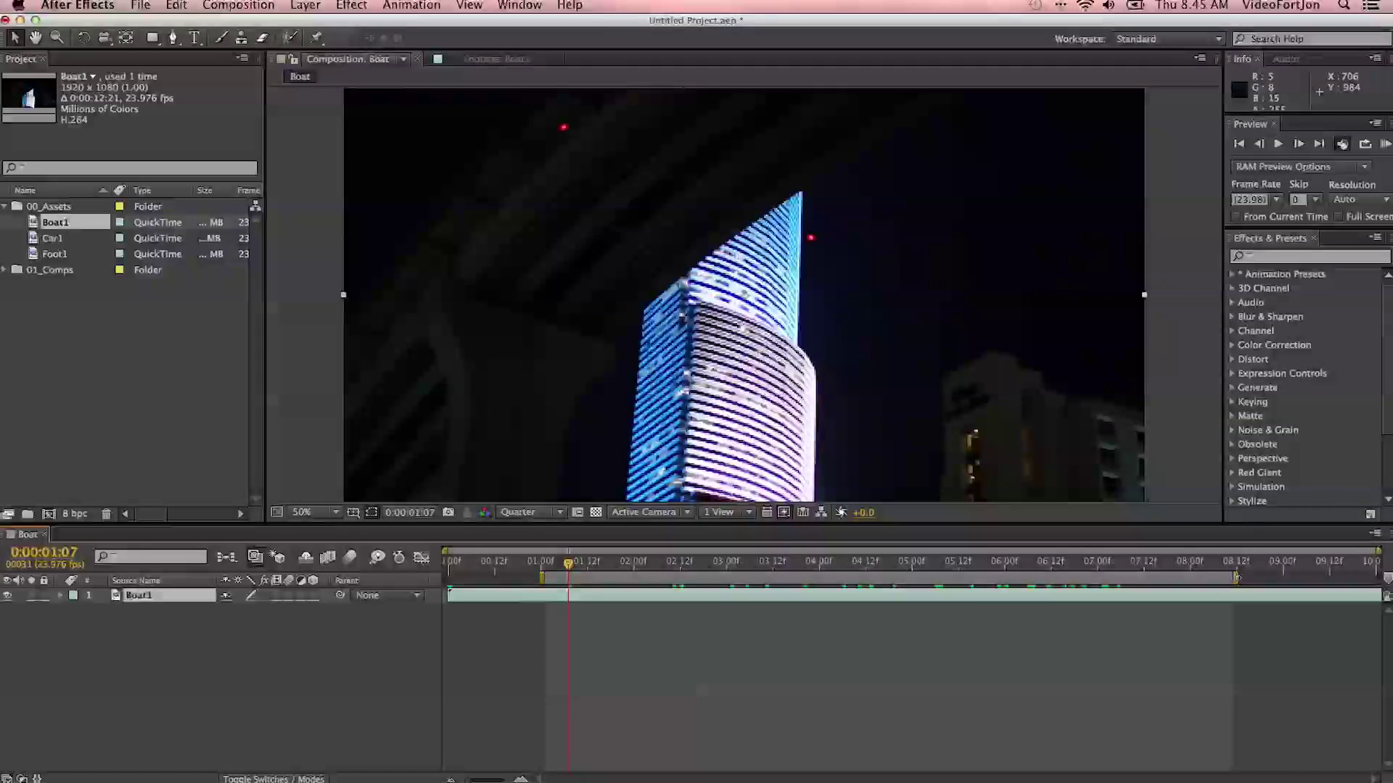
right_click(792, 581)
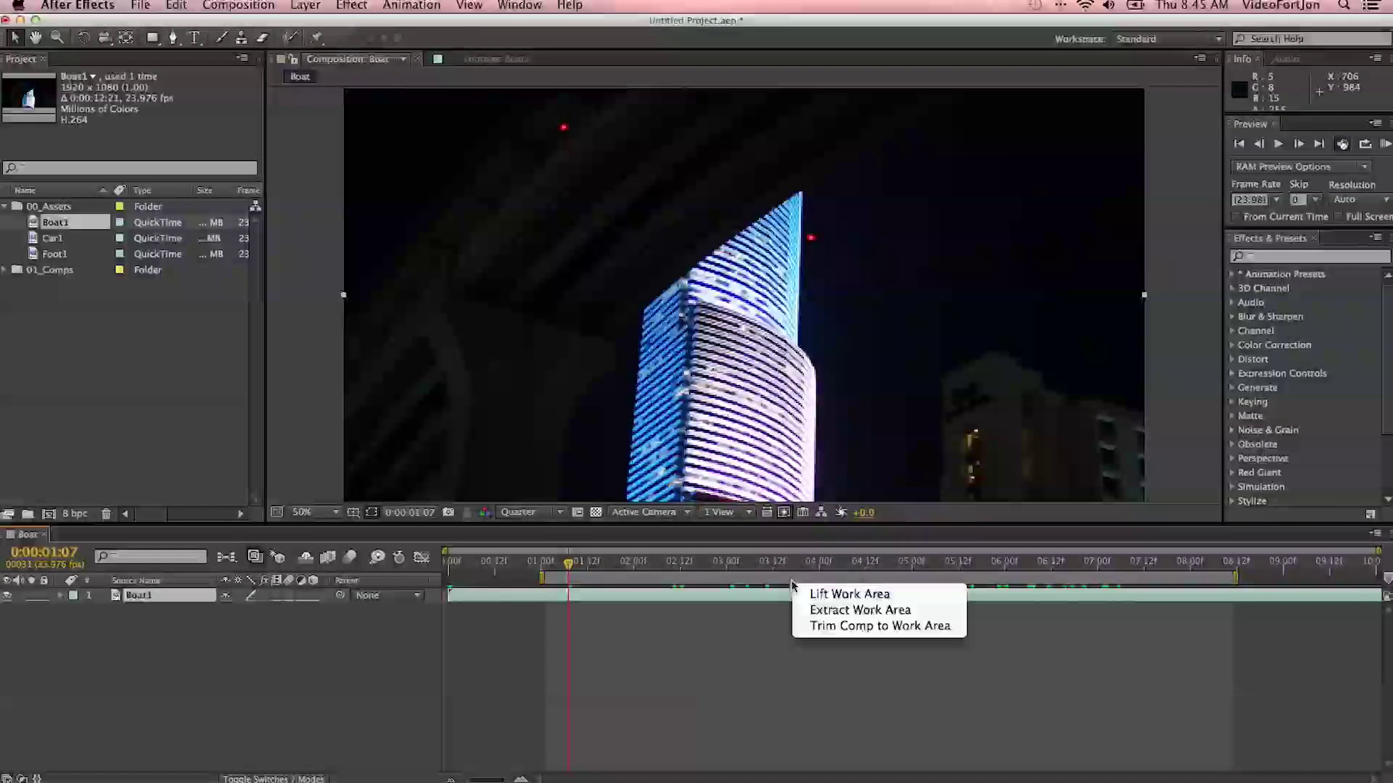
click(809, 626)
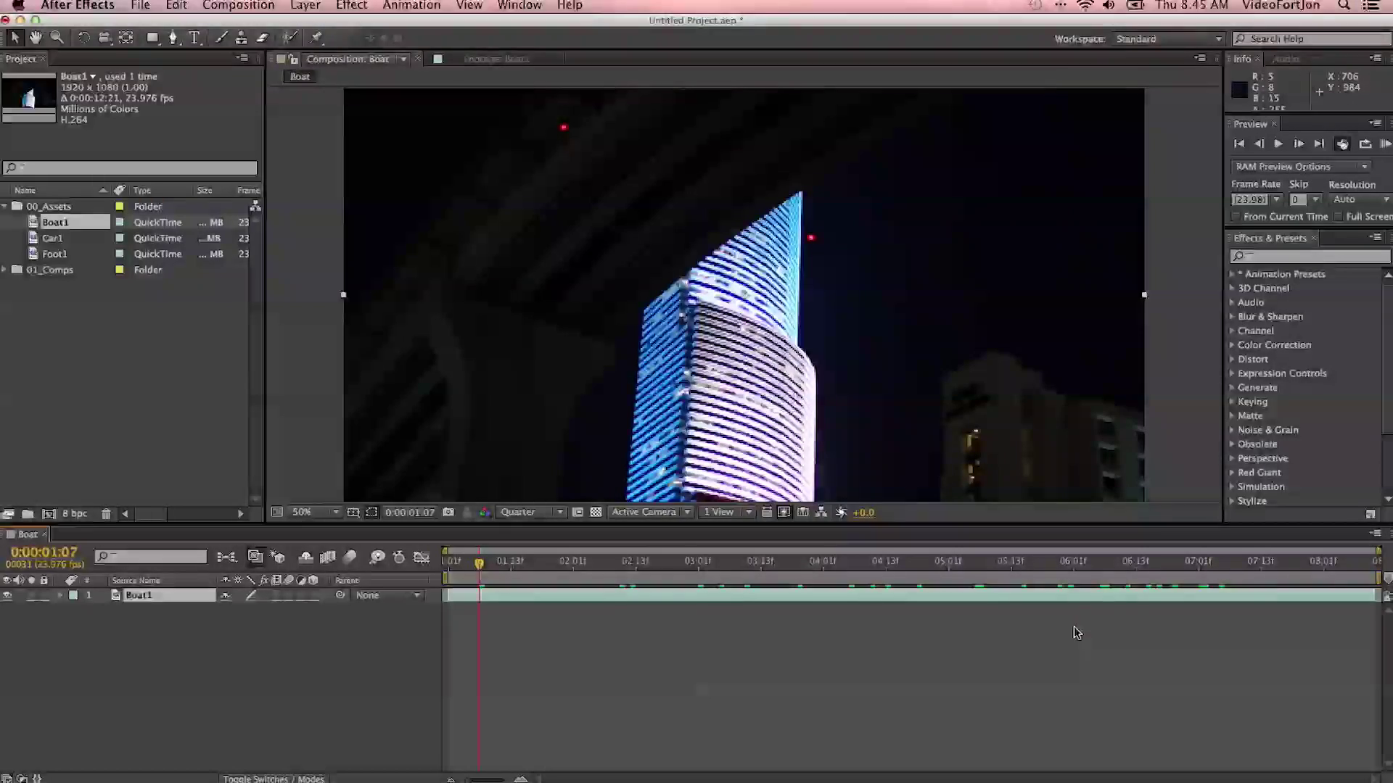